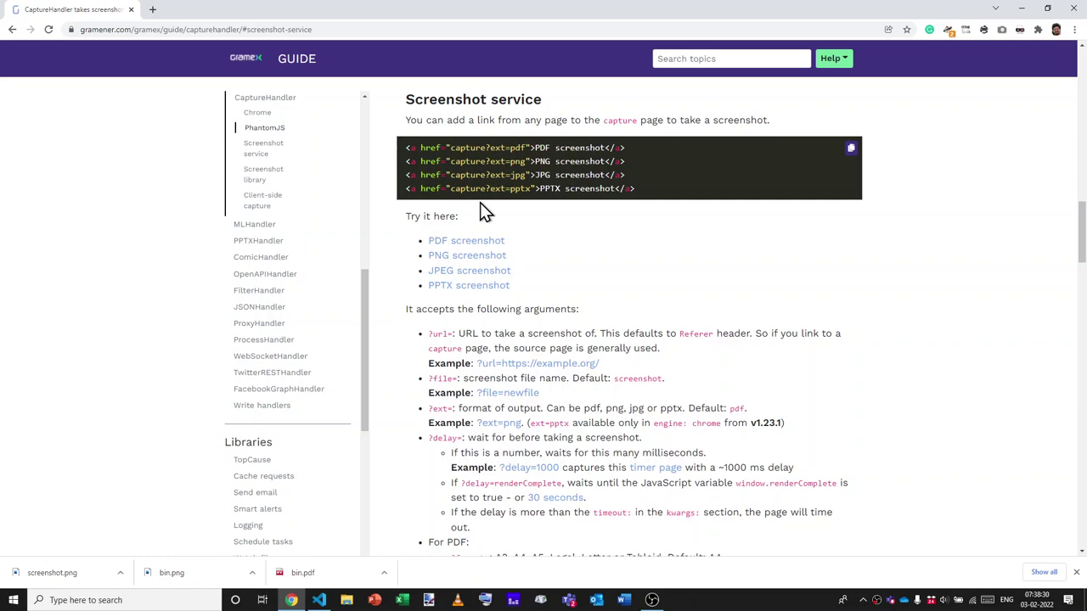
Review the gramex.yaml capture entry: the capture URL, CaptureHandler and chrome engine.
{"action": "key", "text": "alt+Tab"}
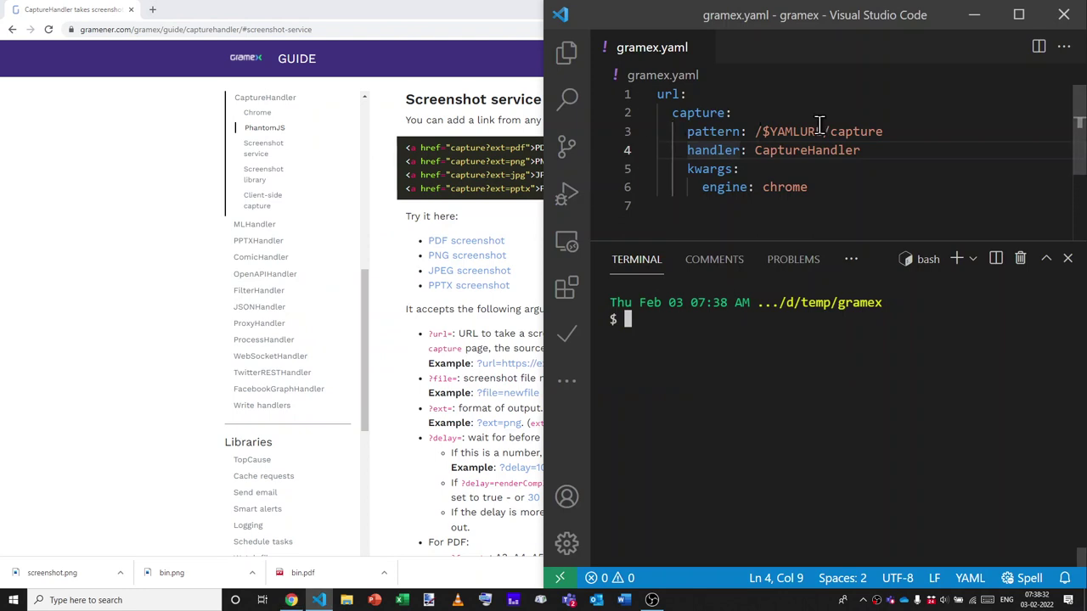
{"action": "double_click", "coordinate": [851, 131]}
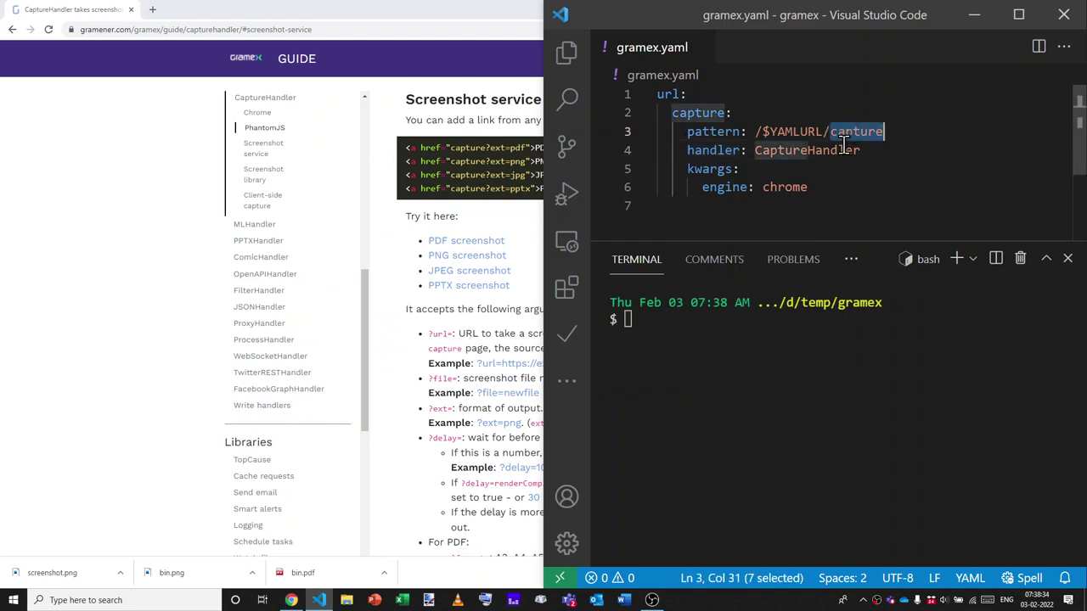
{"action": "double_click", "coordinate": [849, 150]}
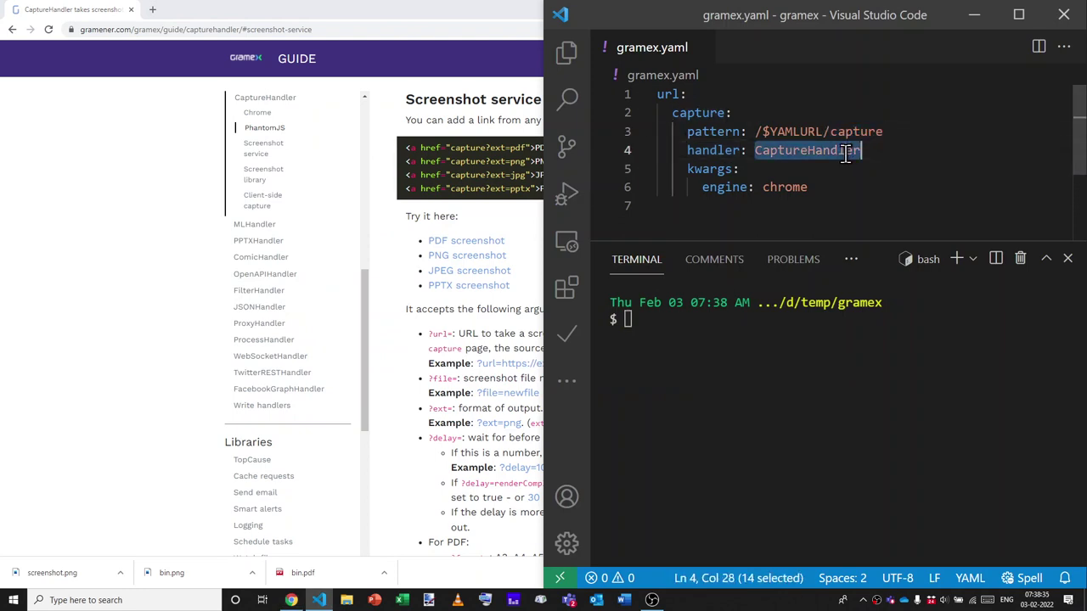
{"action": "triple_click", "coordinate": [794, 186]}
Start the Gramex server by running gramex in the VS Code terminal.
{"action": "left_click", "coordinate": [813, 187]}
{"action": "left_click", "coordinate": [787, 327]}
{"action": "type", "text": "gramex"}
{"action": "key", "text": "Return"}
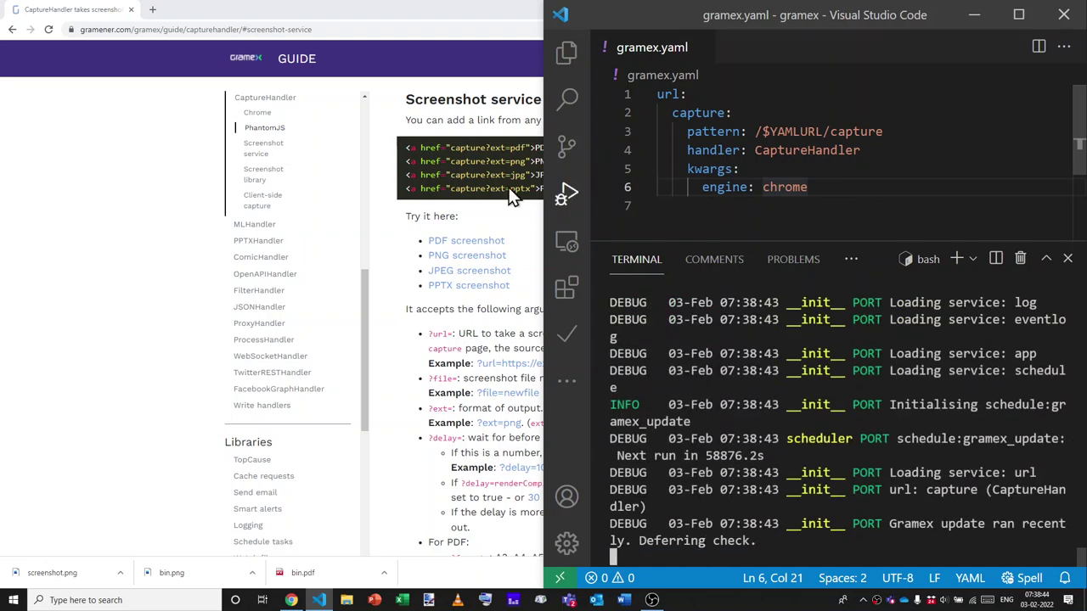
Load localhost:9988/capture in a new maximized Chrome tab, getting a 400 Bad request.
{"action": "left_click", "coordinate": [122, 293]}
{"action": "key", "text": "ctrl+t"}
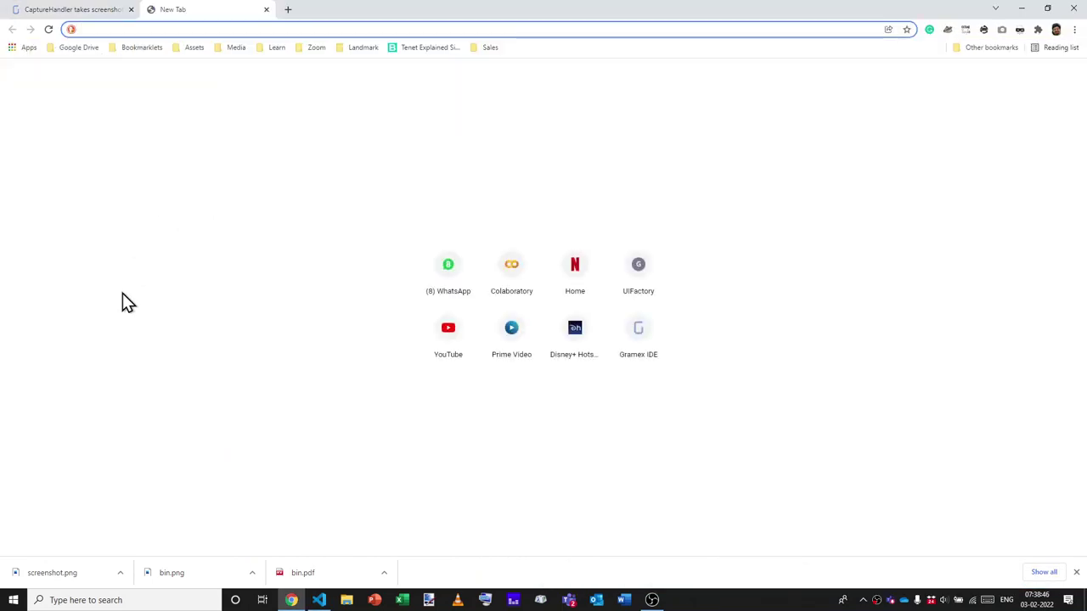
{"action": "key", "text": "alt+Tab"}
{"action": "key", "text": "alt+Tab"}
{"action": "type", "text": "localhost:8000"}
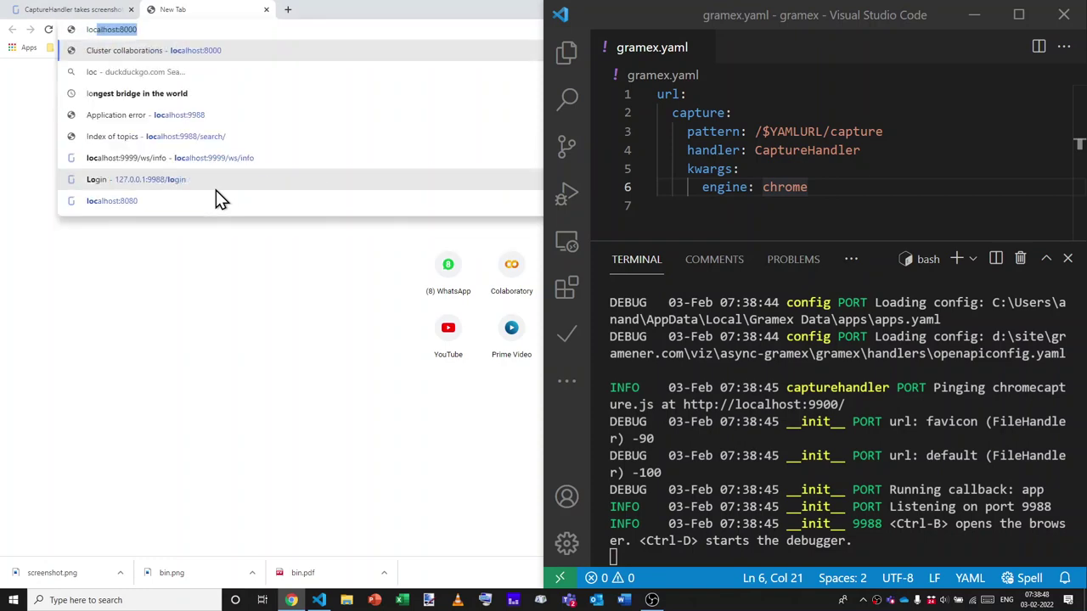
{"action": "key", "text": "BackSpace"}
{"action": "key", "text": "BackSpace"}
{"action": "key", "text": "BackSpace"}
{"action": "key", "text": "BackSpace"}
{"action": "type", "text": "9988/capture"}
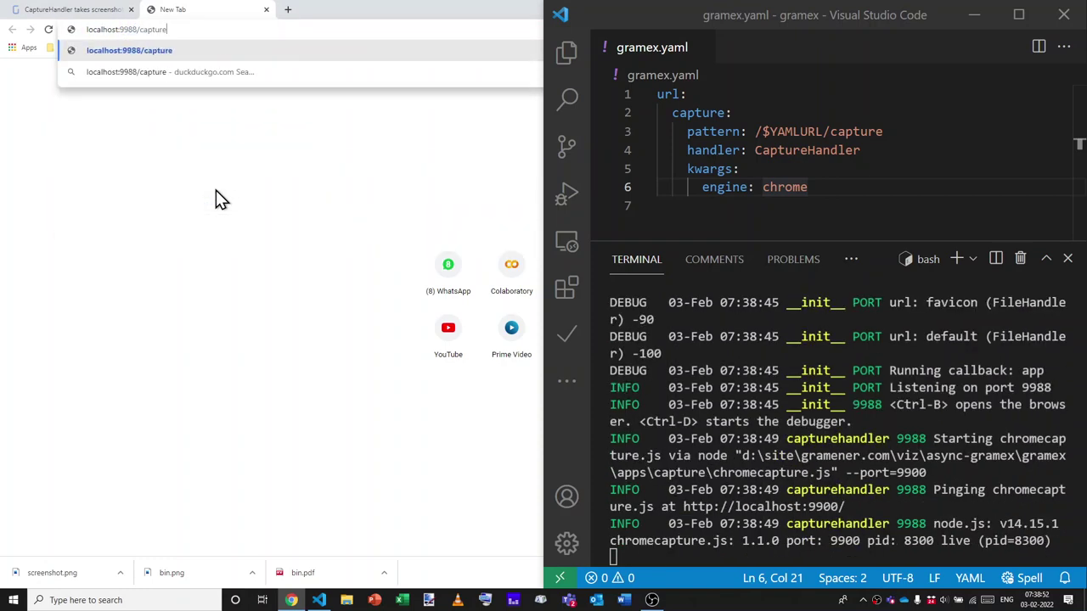
{"action": "key", "text": "Return"}
{"action": "key", "text": "super+Up"}
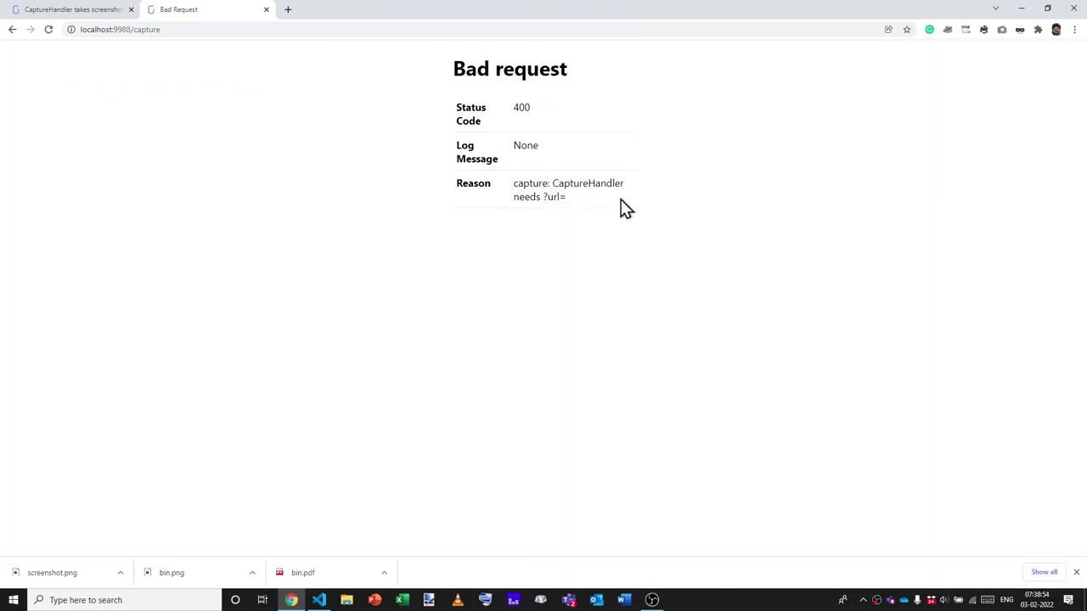
Enlarge the CaptureHandler documentation and highlight the url argument's description.
{"action": "key", "text": "ctrl+1"}
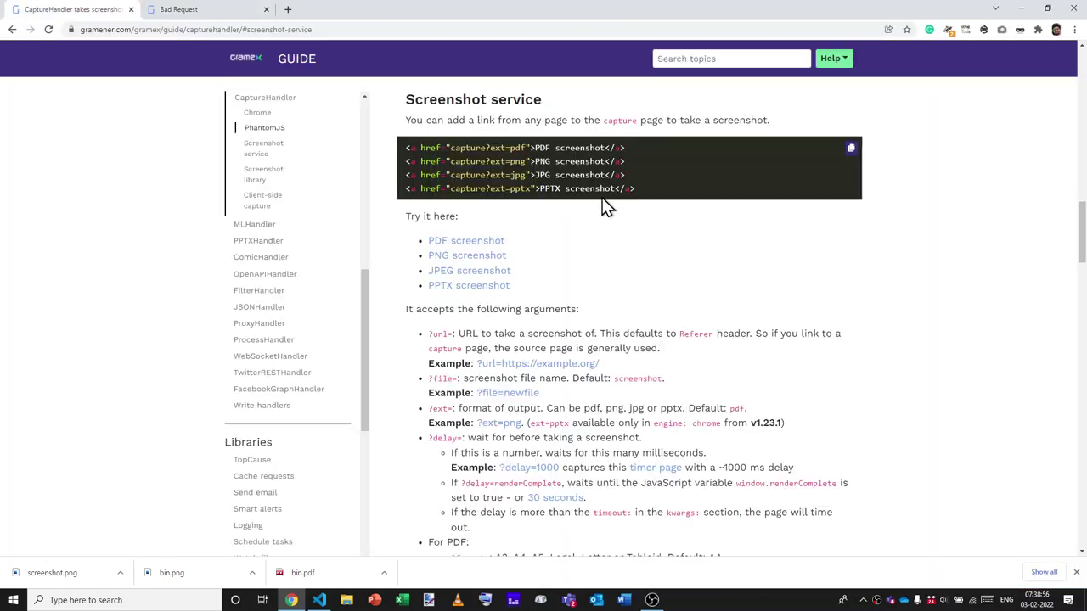
{"action": "key", "text": "ctrl+plus"}
{"action": "key", "text": "ctrl+plus"}
{"action": "key", "text": "ctrl+plus"}
{"action": "key", "text": "ctrl+plus"}
{"action": "scroll", "coordinate": [559, 297], "scroll_direction": "down", "scroll_amount": 1}
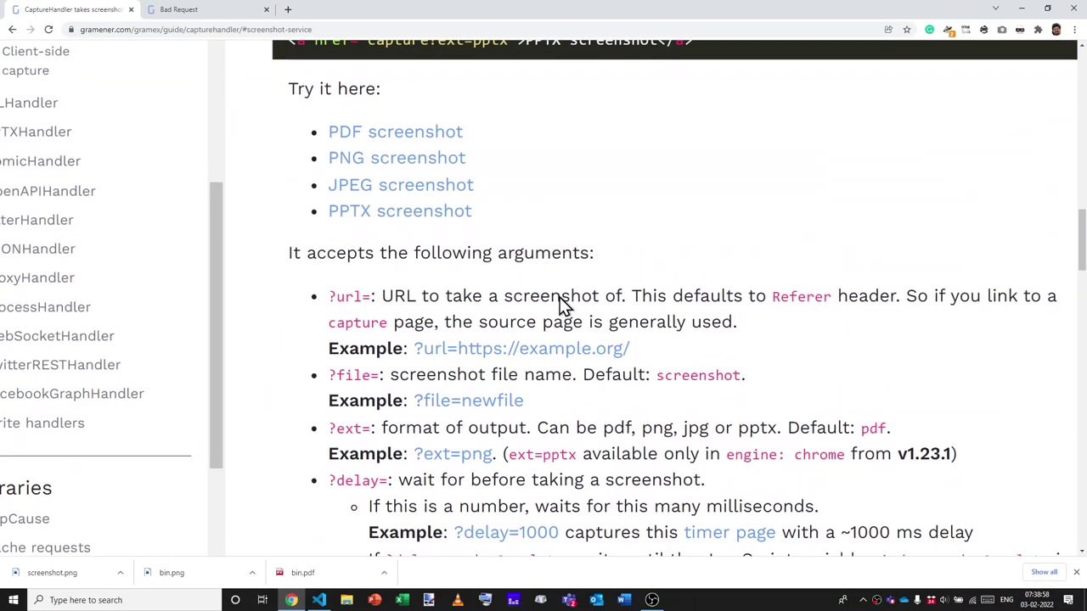
{"action": "double_click", "coordinate": [405, 295]}
{"action": "left_click_drag", "start_coordinate": [384, 295], "coordinate": [534, 286]}
{"action": "left_click", "coordinate": [534, 286]}
{"action": "scroll", "coordinate": [534, 286], "scroll_direction": "right", "scroll_amount": 3}
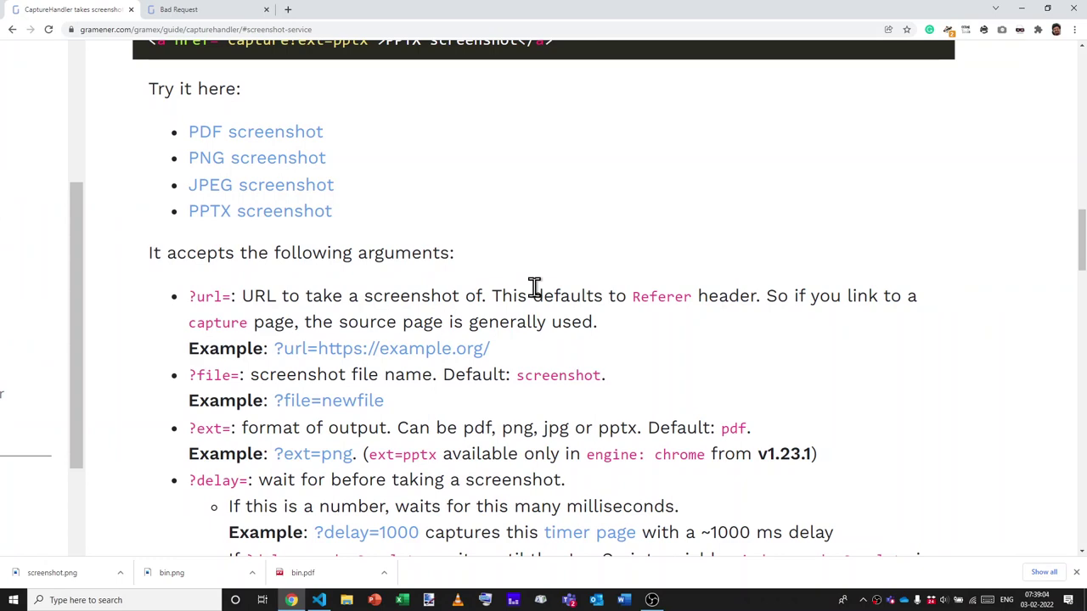
Open Wikipedia in a new tab and request its PDF capture by appending ?url= plus its address.
{"action": "key", "text": "ctrl+Tab"}
{"action": "key", "text": "ctrl+t"}
{"action": "type", "text": "en"}
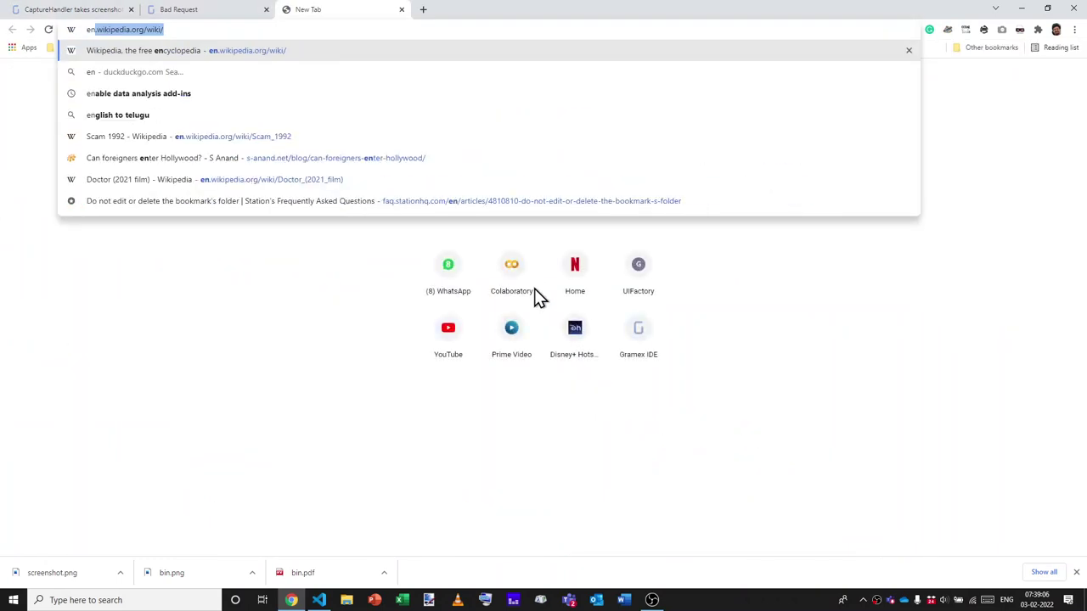
{"action": "key", "text": "Return"}
{"action": "key", "text": "ctrl+shift+Tab"}
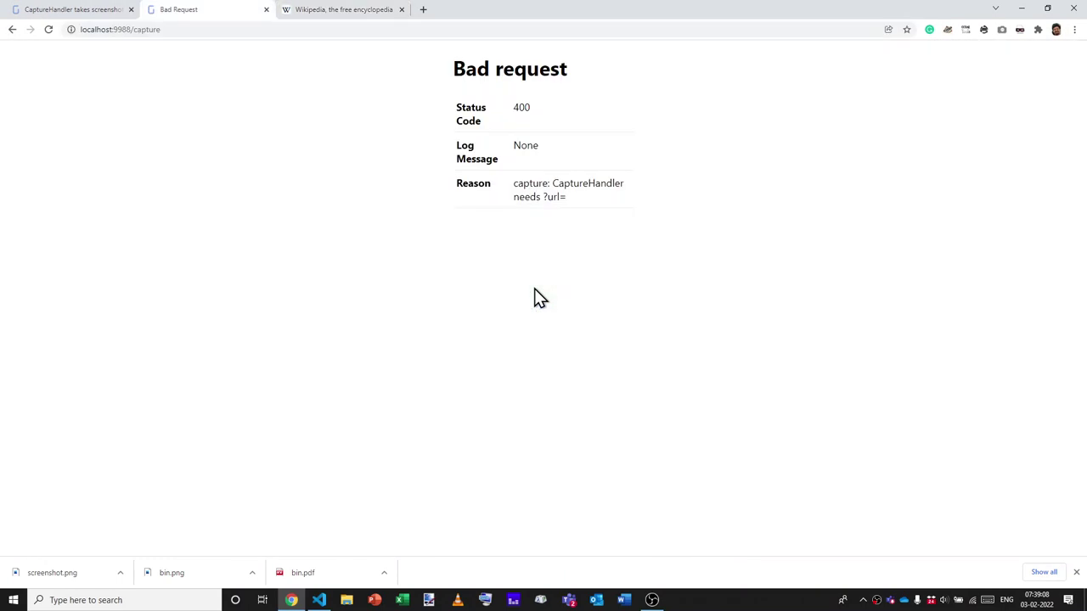
{"action": "key", "text": "ctrl+l"}
{"action": "key", "text": "End"}
{"action": "type", "text": "?url="}
{"action": "type", "text": "https://en.wikipedia.org/wiki/Main_Page"}
{"action": "key", "text": "Return"}
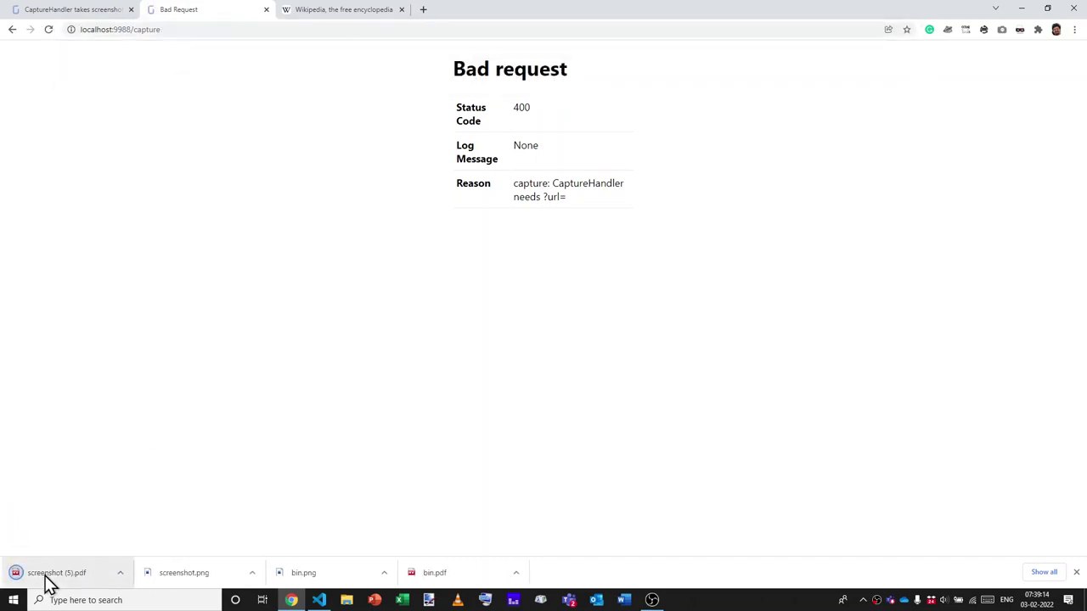
Look through the downloaded 3-page screenshot (5).pdf, then close it.
{"action": "left_click", "coordinate": [49, 577]}
{"action": "scroll", "coordinate": [638, 248], "scroll_direction": "down", "scroll_amount": 17}
{"action": "scroll", "coordinate": [638, 248], "scroll_direction": "up", "scroll_amount": 17}
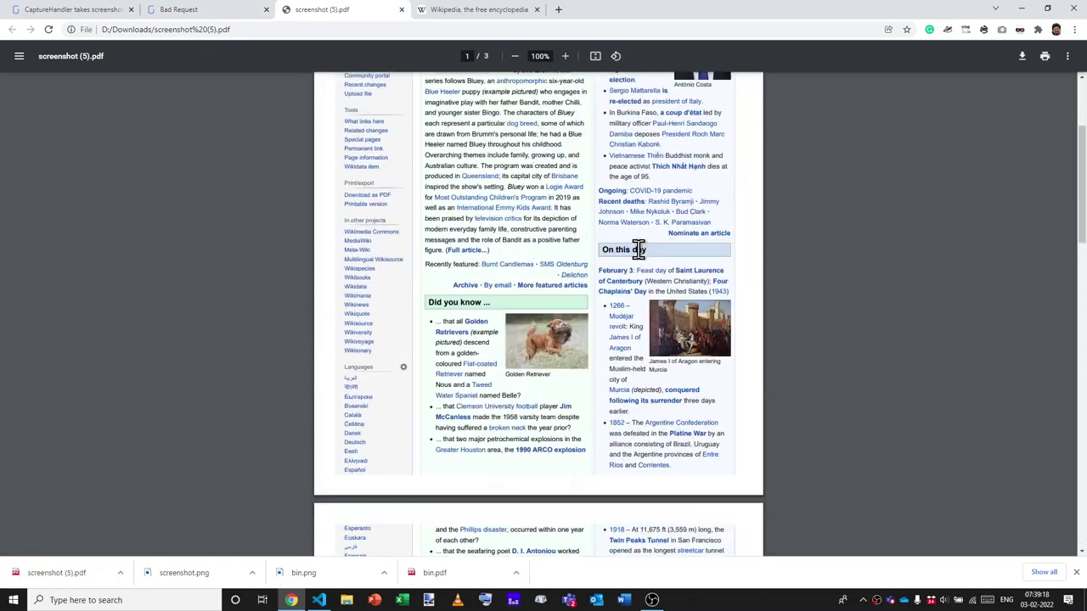
{"action": "scroll", "coordinate": [638, 248], "scroll_direction": "up", "scroll_amount": 5, "text": "ctrl"}
{"action": "scroll", "coordinate": [639, 248], "scroll_direction": "up", "scroll_amount": 2}
{"action": "key", "text": "ctrl+w"}
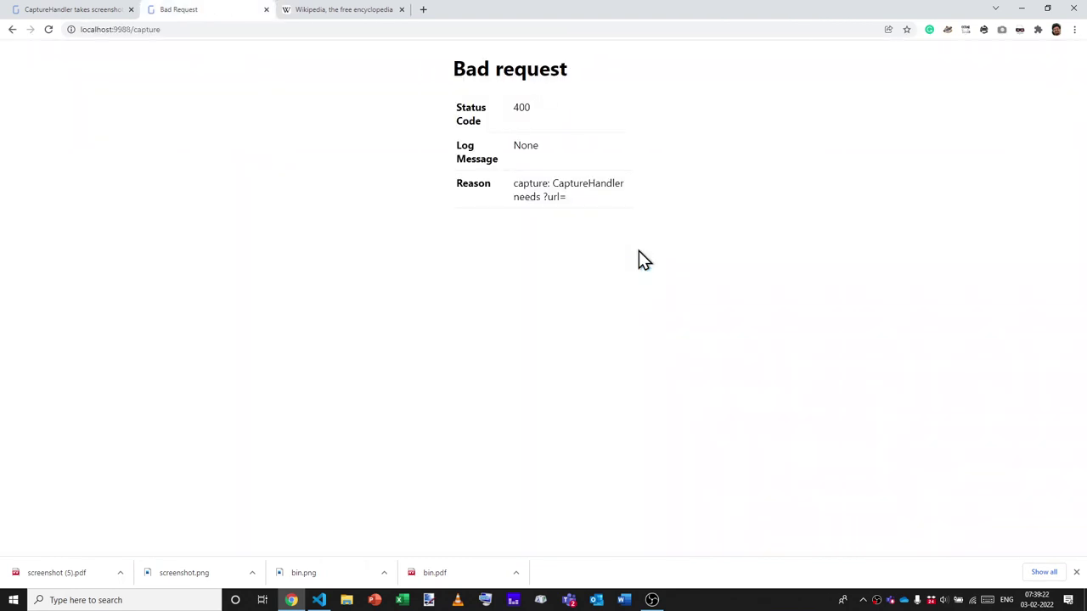
{"action": "key", "text": "ctrl+shift+Tab"}
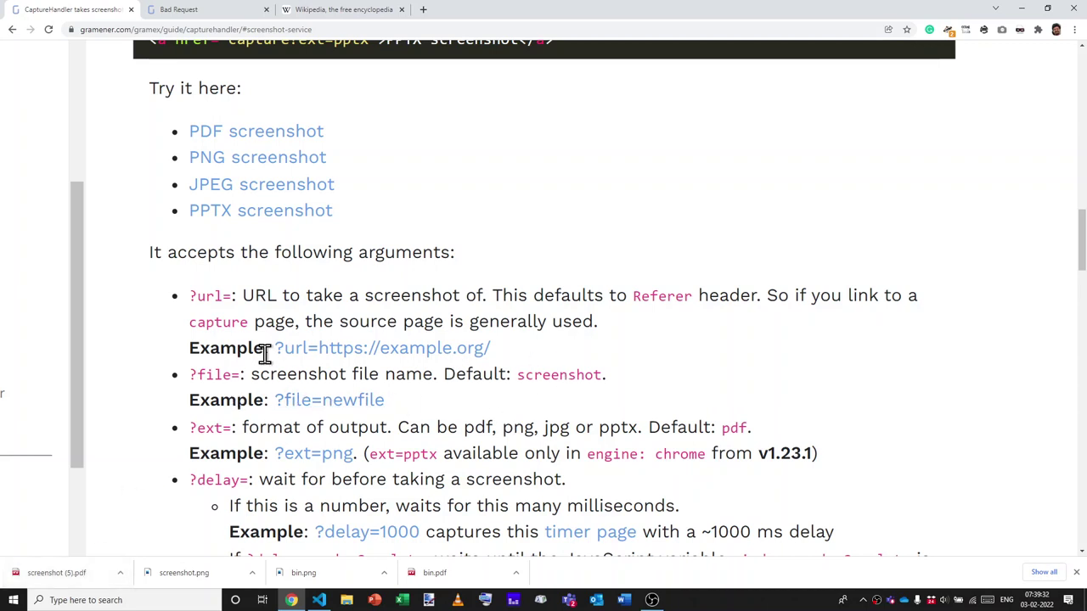
{"action": "key", "text": "ctrl+Tab"}
{"action": "key", "text": "ctrl+l"}
{"action": "type", "text": "https://en.wikipedia.org/wiki/Main_Page"}
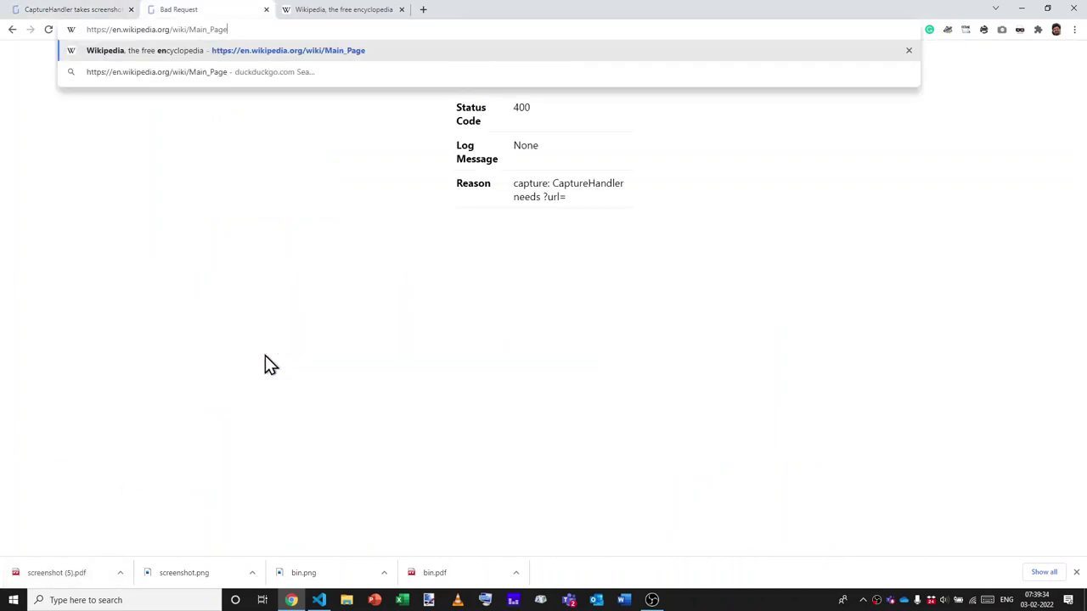
{"action": "key", "text": "Escape"}
{"action": "key", "text": "End"}
{"action": "type", "text": "'"}
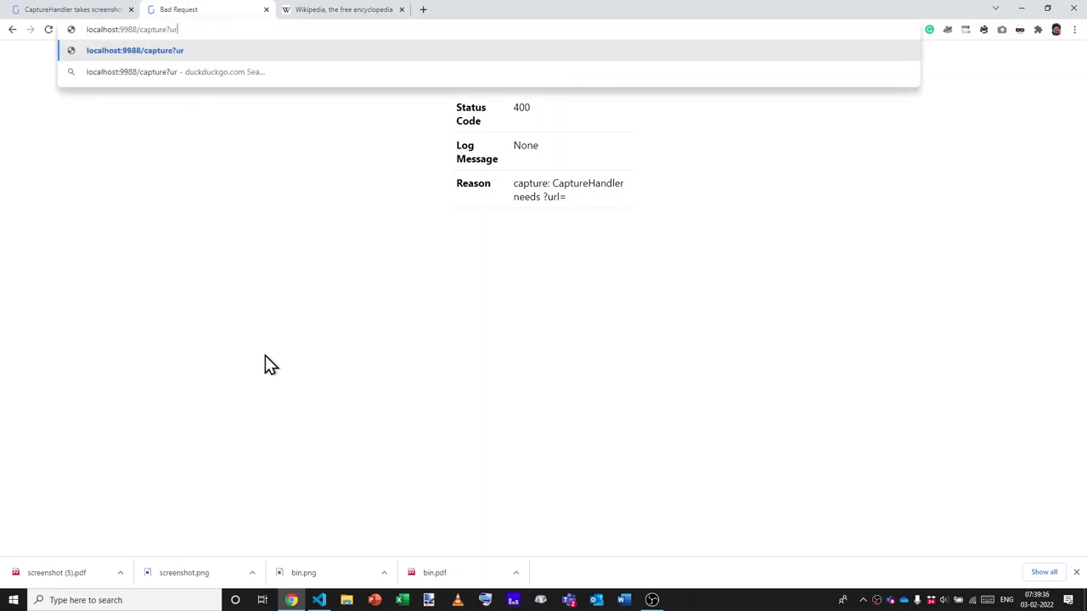
{"action": "type", "text": "https://en.wikipedia.org/wiki/Main_Page"}
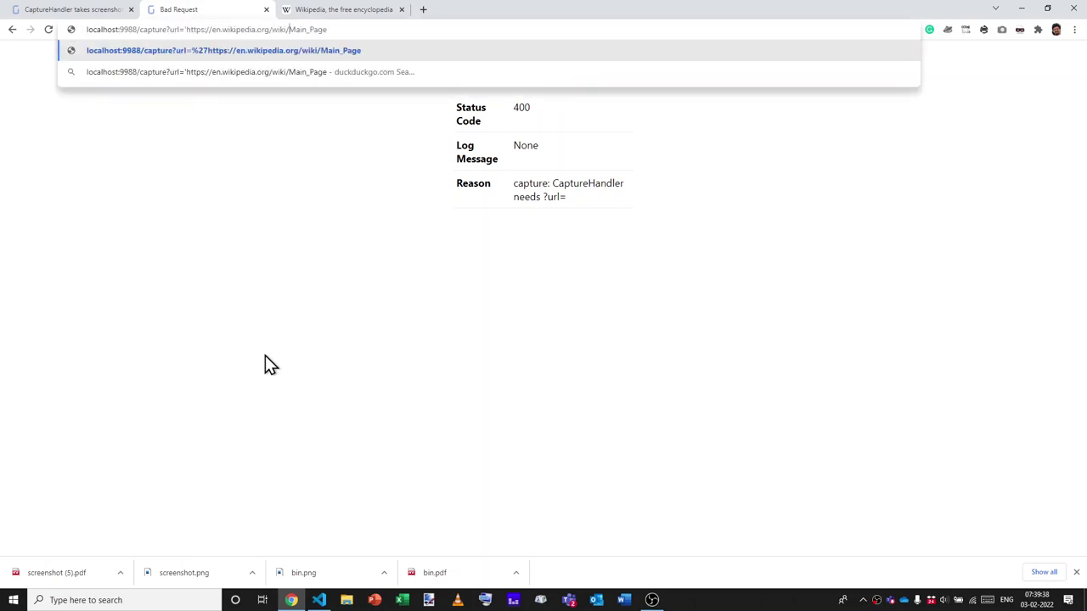
{"action": "key", "text": "ctrl+Left"}
{"action": "key", "text": "BackSpace"}
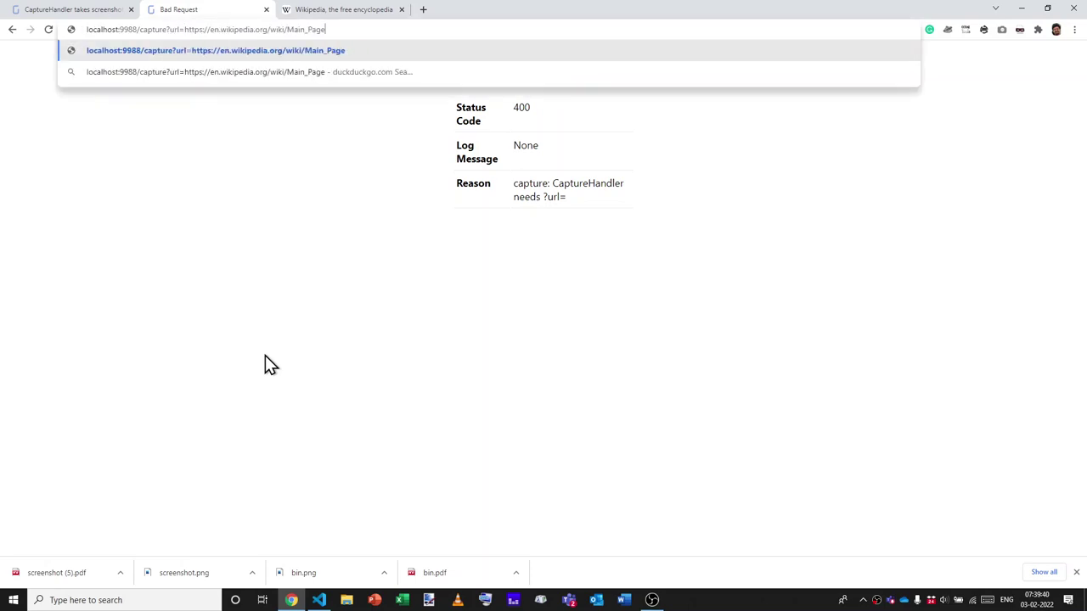
{"action": "type", "text": "&file=wi"}
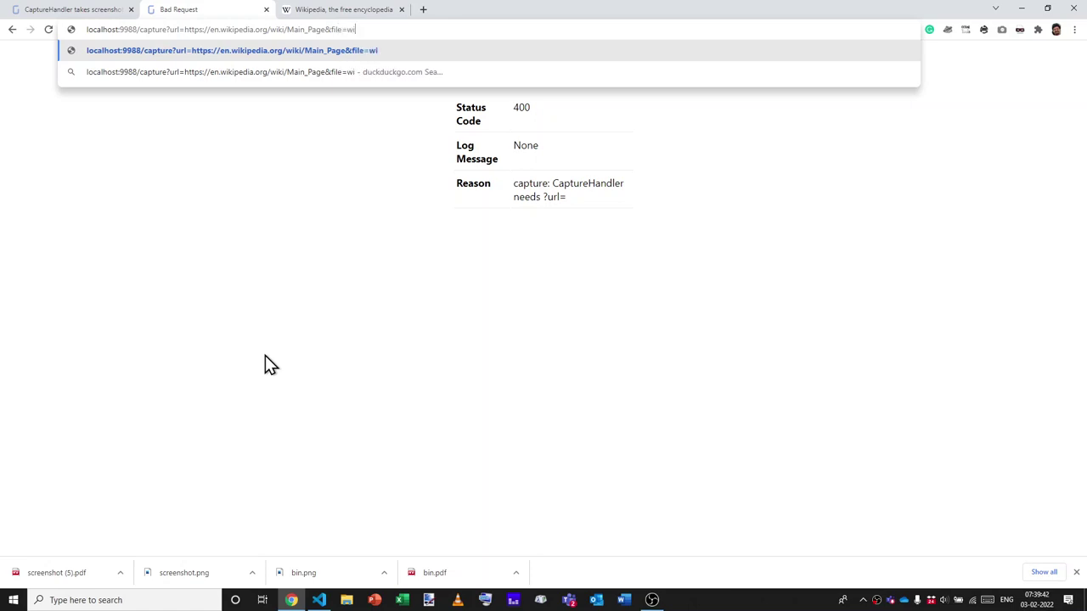
{"action": "type", "text": "ki"}
Submit the request, check the downloaded wiki.pdf, and return to the documentation.
{"action": "key", "text": "ctrl+a"}
{"action": "key", "text": "ctrl+c"}
{"action": "key", "text": "Return"}
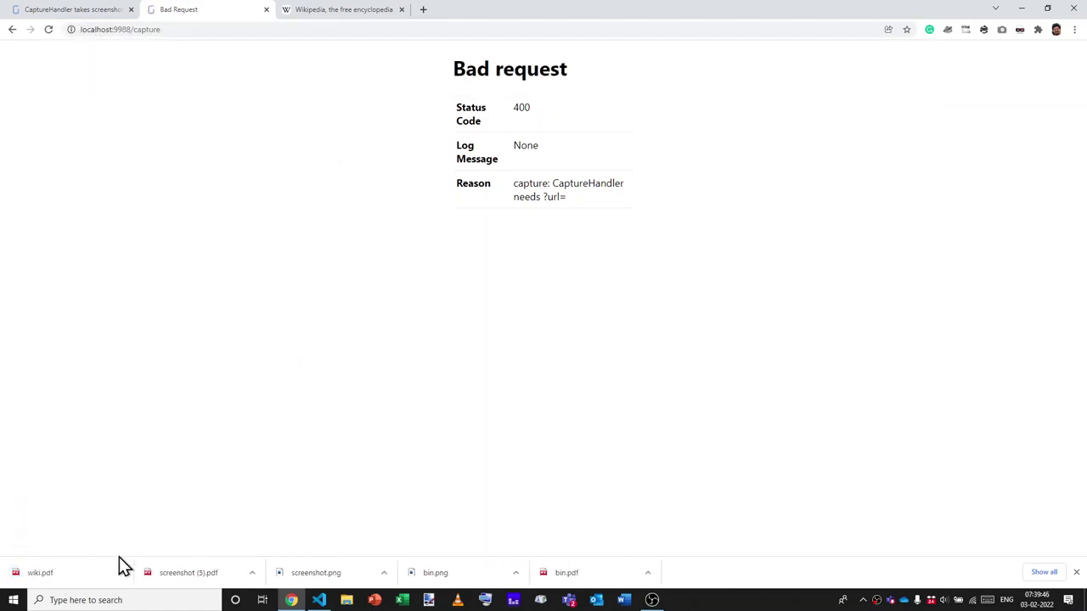
{"action": "left_click", "coordinate": [93, 577]}
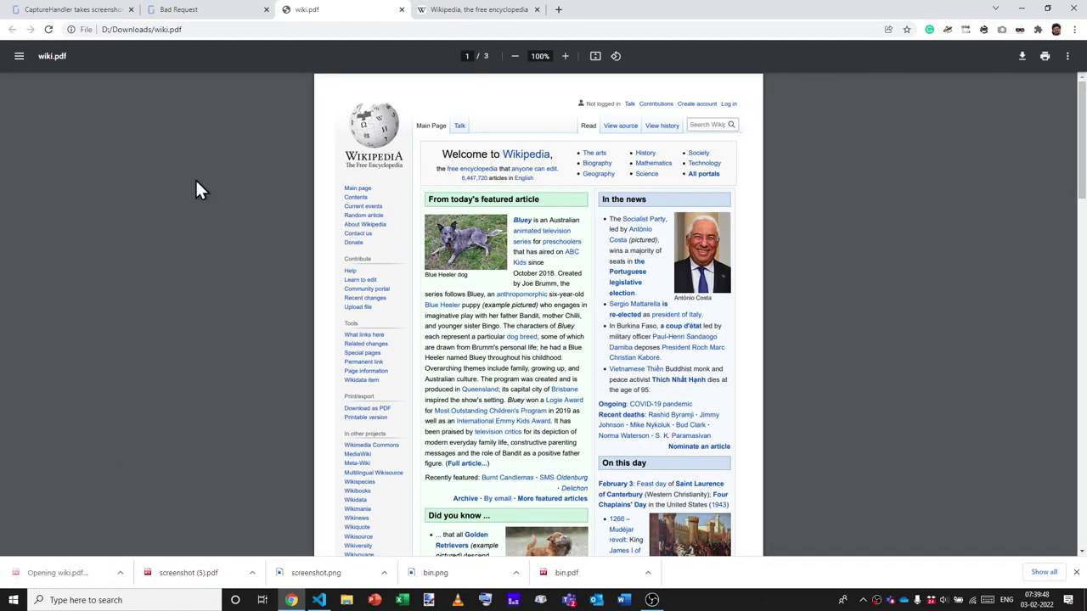
{"action": "key", "text": "ctrl+w"}
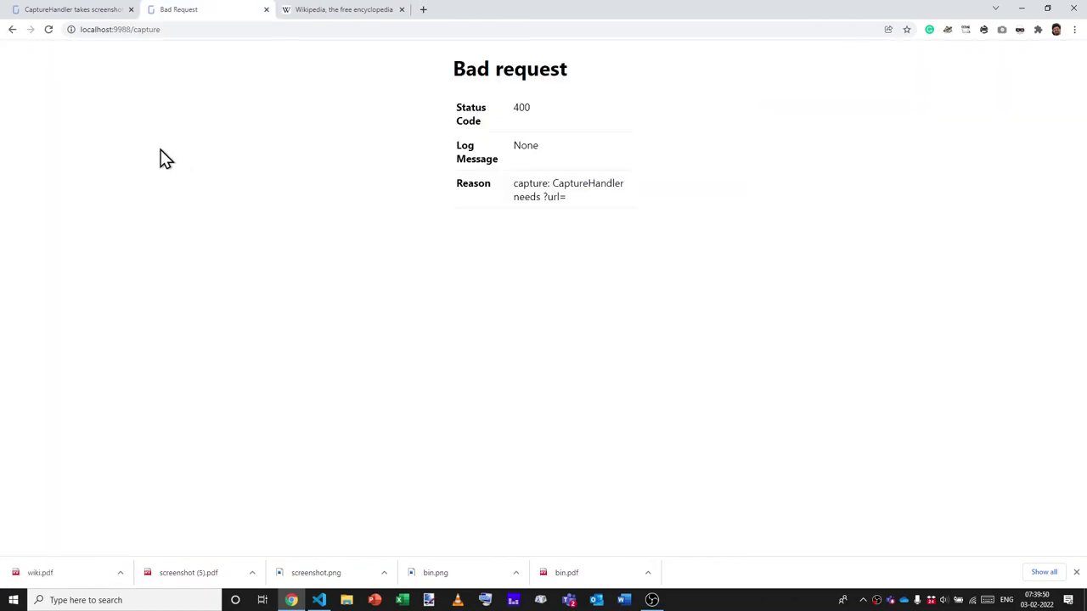
{"action": "key", "text": "ctrl+shift+Tab"}
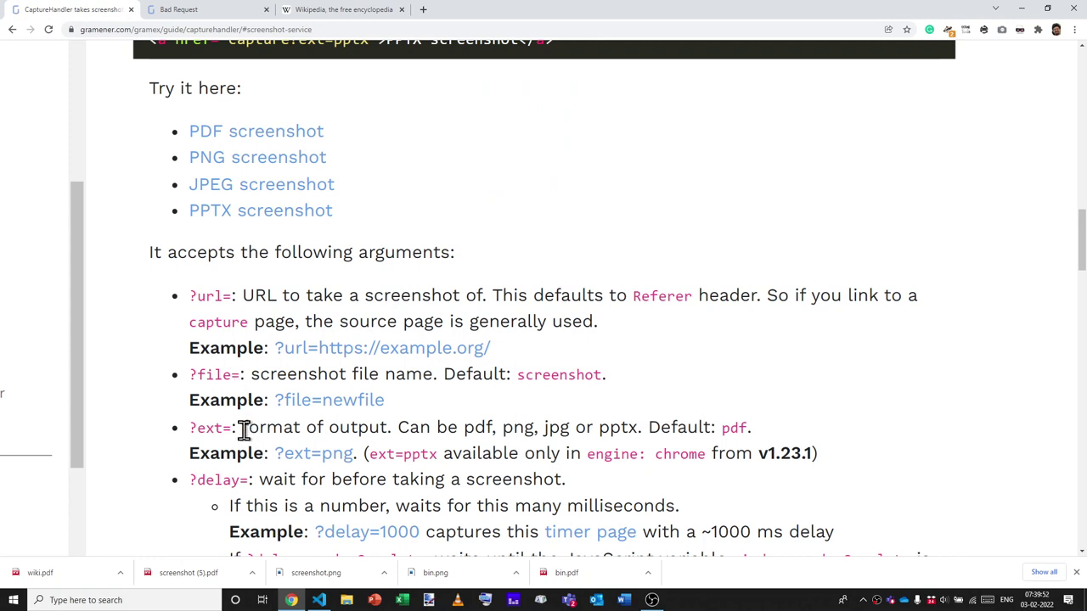
Highlight the ext argument's output formats in the docs, including png and pptx.
{"action": "left_click_drag", "start_coordinate": [231, 427], "coordinate": [632, 431]}
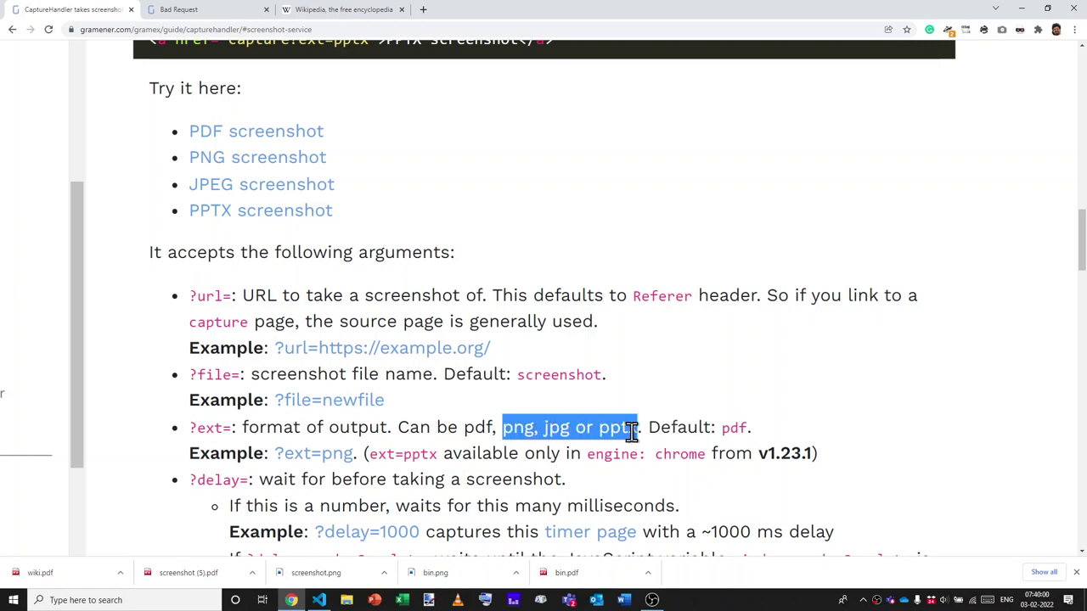
{"action": "double_click", "coordinate": [632, 431]}
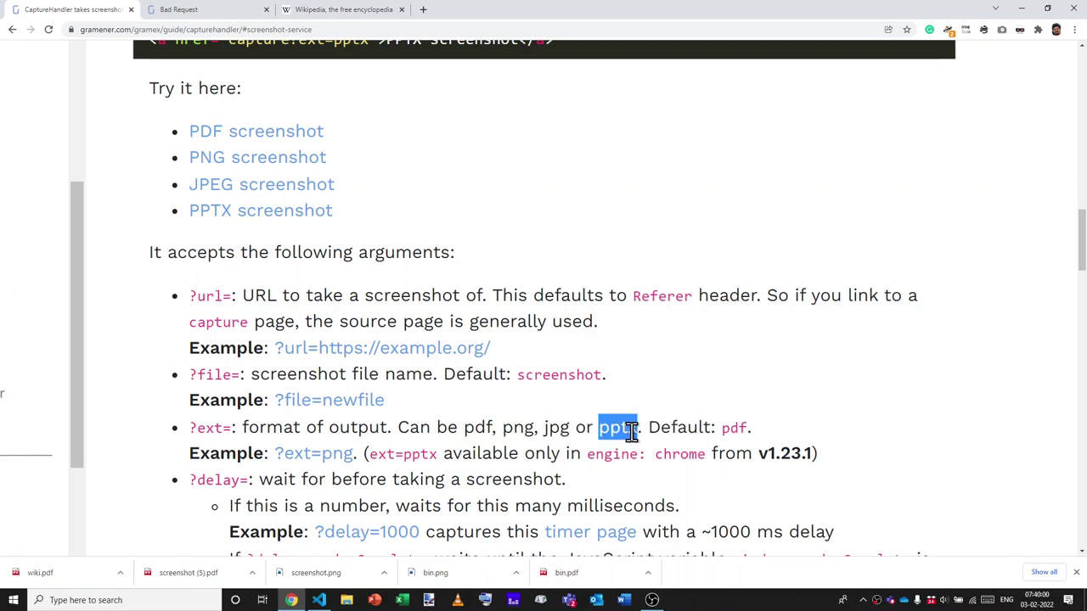
{"action": "double_click", "coordinate": [513, 429]}
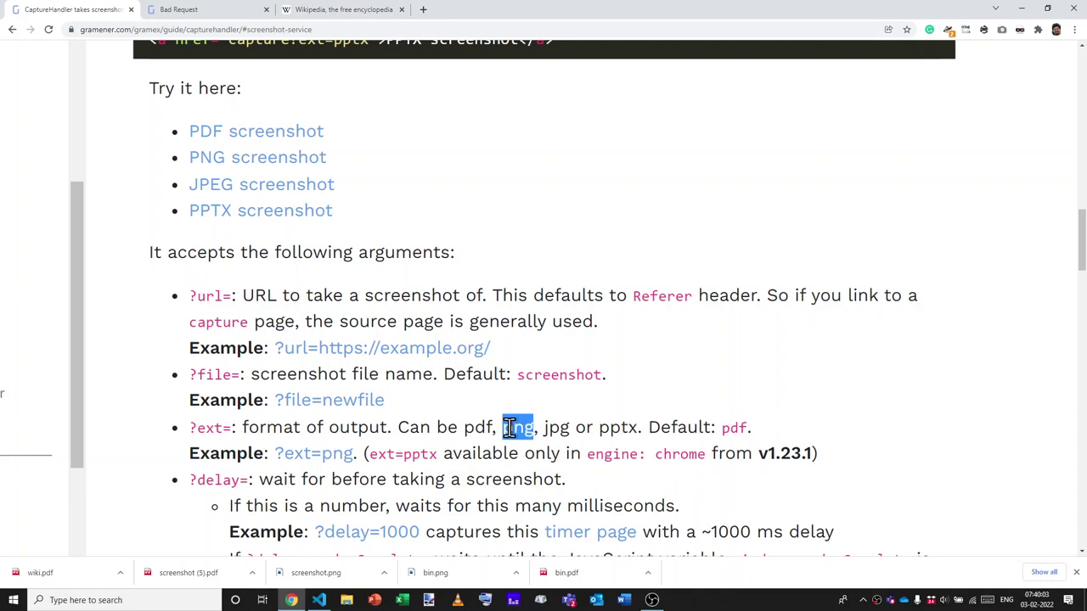
{"action": "double_click", "coordinate": [612, 432]}
{"action": "left_click", "coordinate": [611, 432]}
Request the wiki capture with &ext=png appended to the capture address.
{"action": "key", "text": "ctrl+Tab"}
{"action": "key", "text": "ctrl+l"}
{"action": "key", "text": "ctrl+v"}
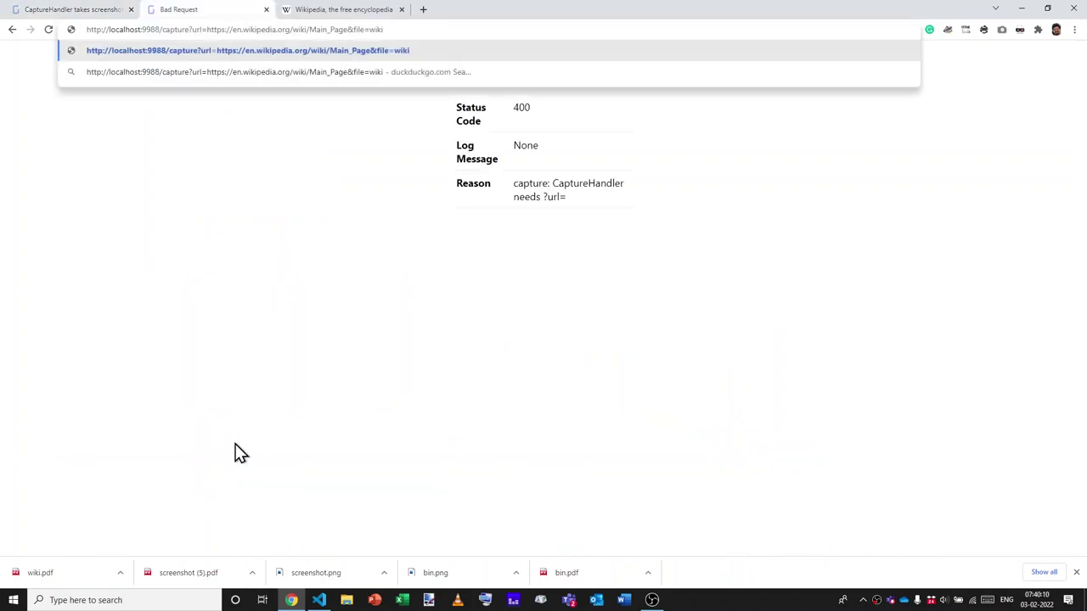
{"action": "type", "text": "&ext=png"}
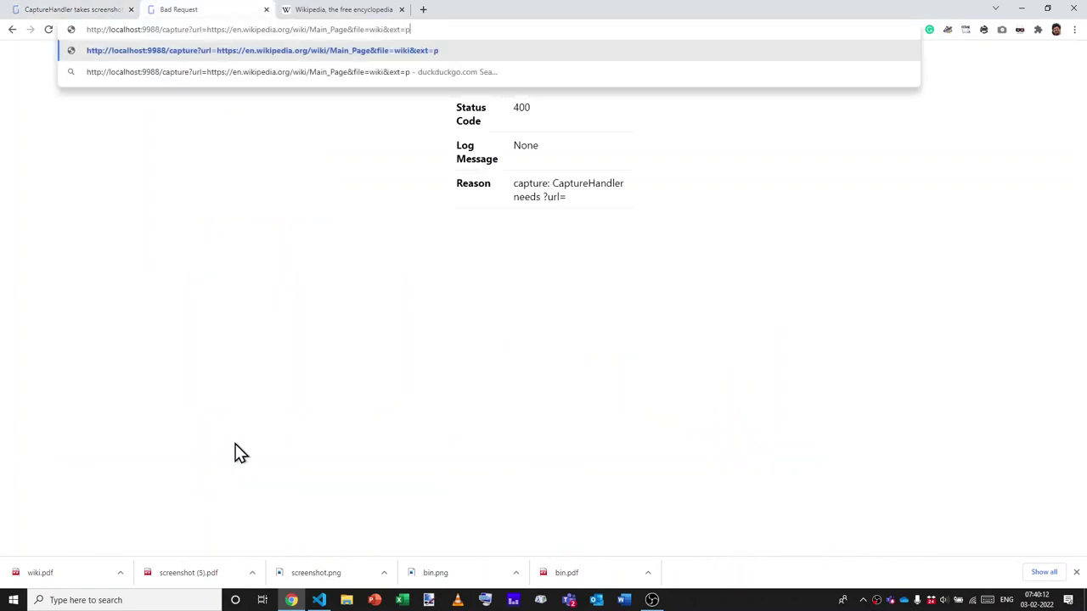
{"action": "key", "text": "ctrl+a"}
{"action": "key", "text": "ctrl+c"}
{"action": "key", "text": "Return"}
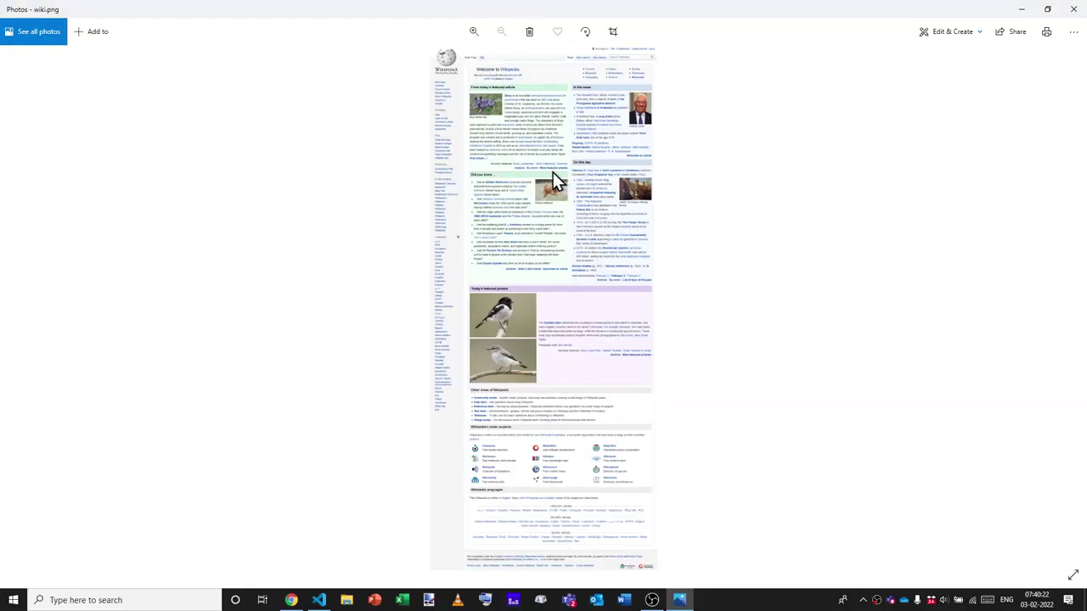
Zoom well into wiki.png in Photos, back off slightly, then close Photos.
{"action": "scroll", "coordinate": [553, 172], "scroll_direction": "up", "scroll_amount": 1}
{"action": "left_click", "coordinate": [473, 31]}
{"action": "left_click", "coordinate": [475, 31]}
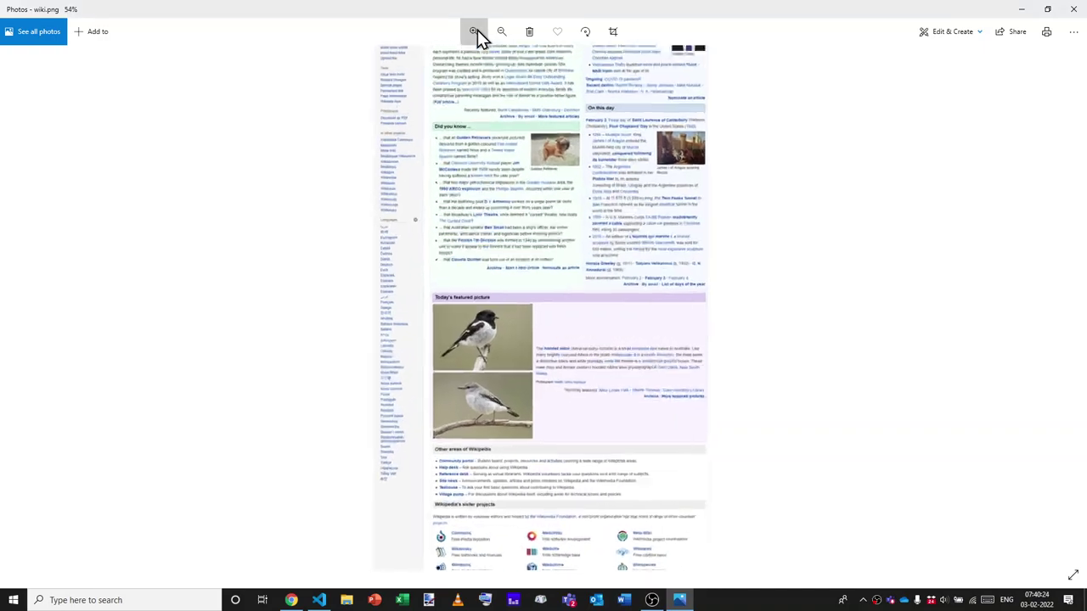
{"action": "left_click", "coordinate": [475, 32]}
{"action": "left_click", "coordinate": [475, 32]}
{"action": "left_click", "coordinate": [475, 31]}
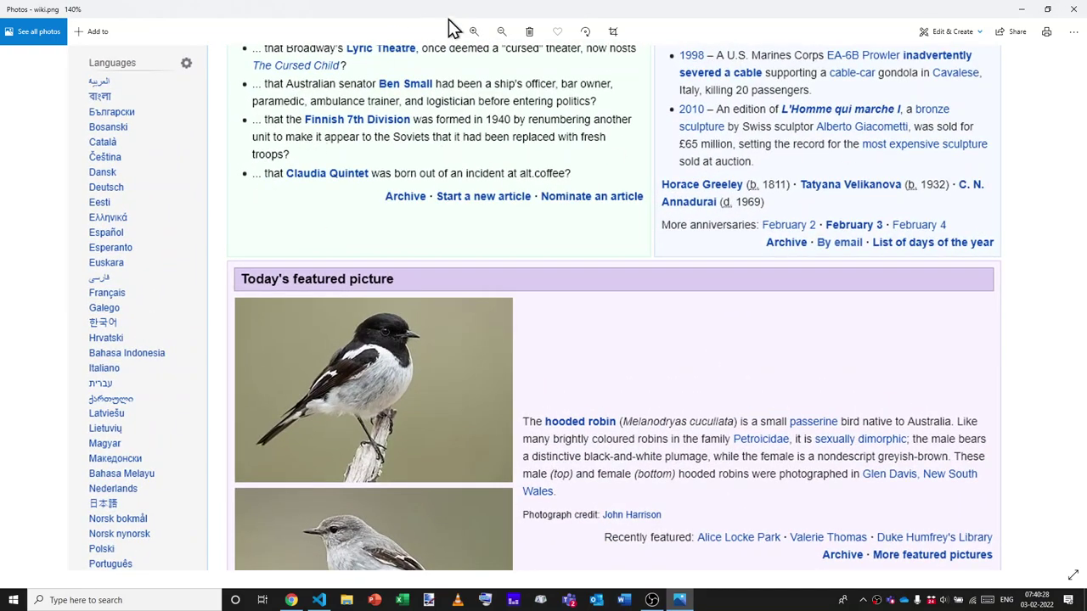
{"action": "left_click", "coordinate": [472, 32]}
{"action": "left_click", "coordinate": [472, 32]}
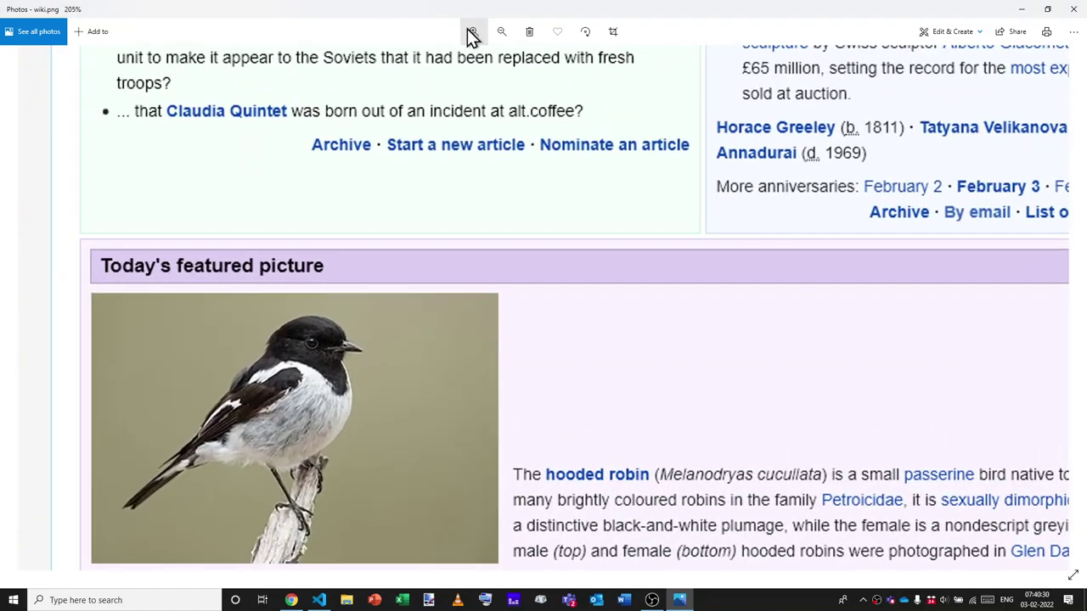
{"action": "left_click", "coordinate": [501, 34]}
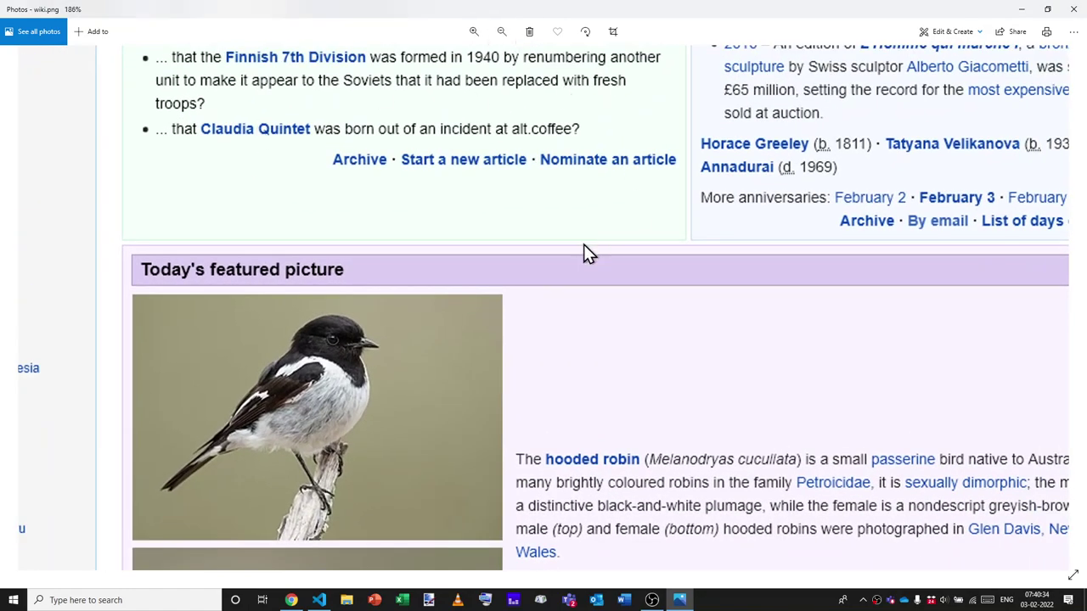
{"action": "key", "text": "alt+F4"}
Open httpbin.org in a new tab after scrolling the documentation.
{"action": "key", "text": "ctrl+shift+Tab"}
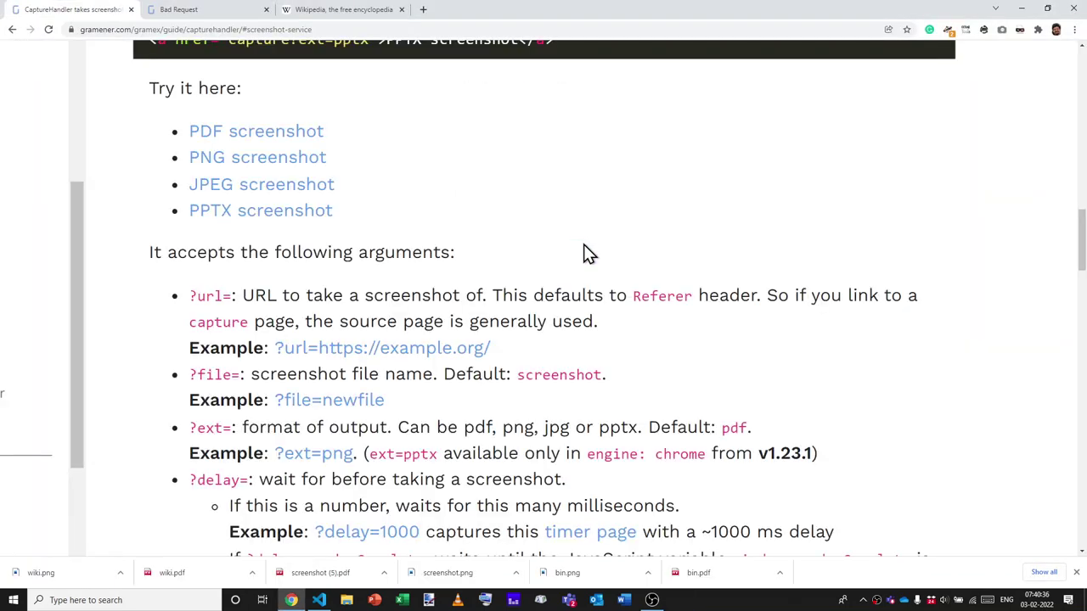
{"action": "scroll", "coordinate": [510, 386], "scroll_direction": "down", "scroll_amount": 1}
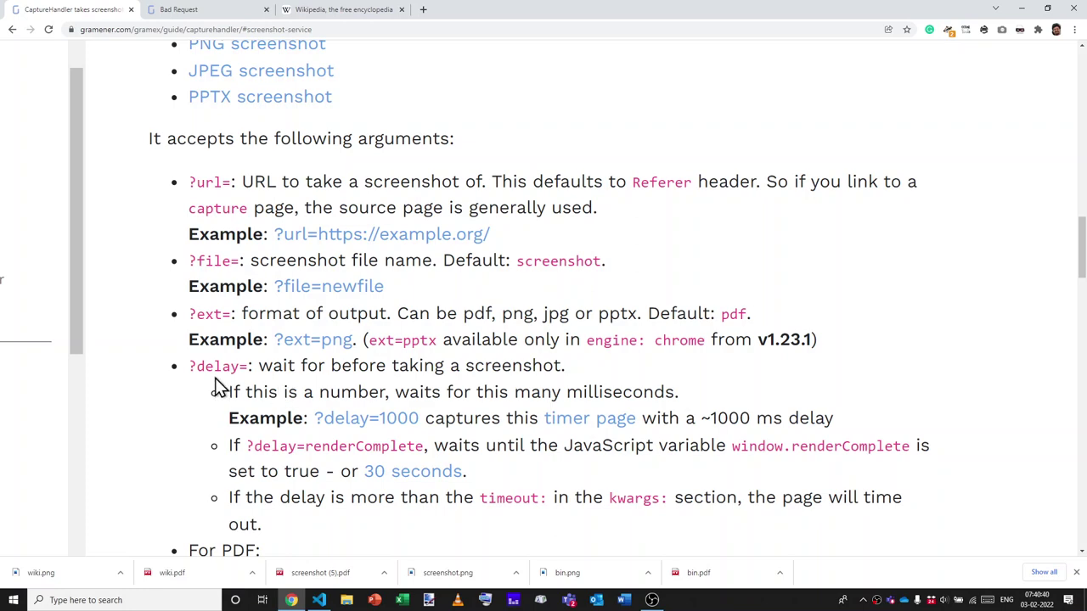
{"action": "key", "text": "ctrl+Tab"}
{"action": "key", "text": "ctrl+Tab"}
{"action": "key", "text": "ctrl+t"}
{"action": "type", "text": "httpbin.org"}
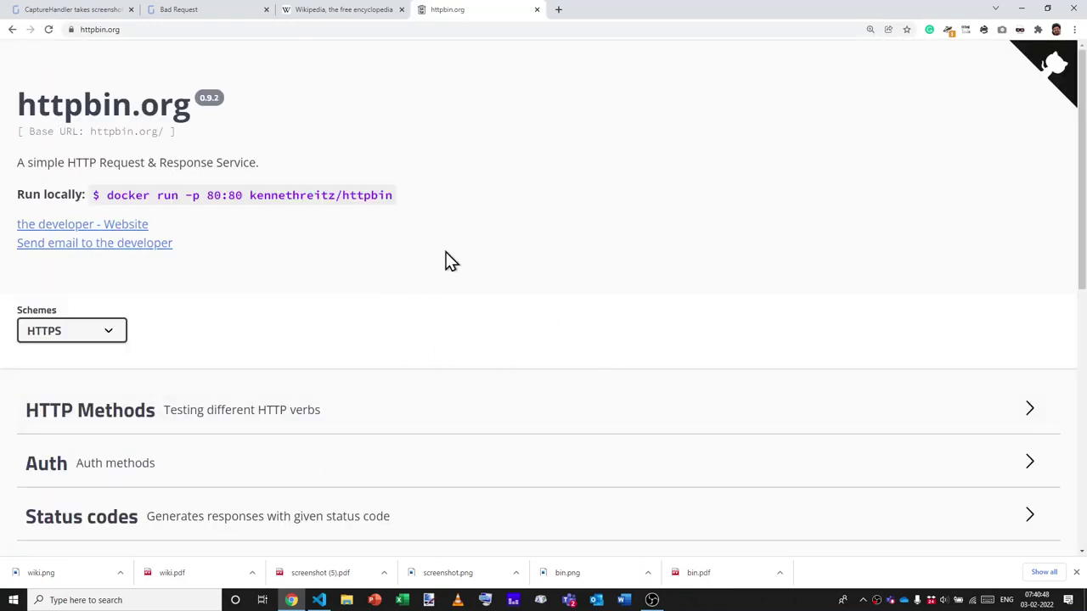
{"action": "left_click", "coordinate": [186, 12]}
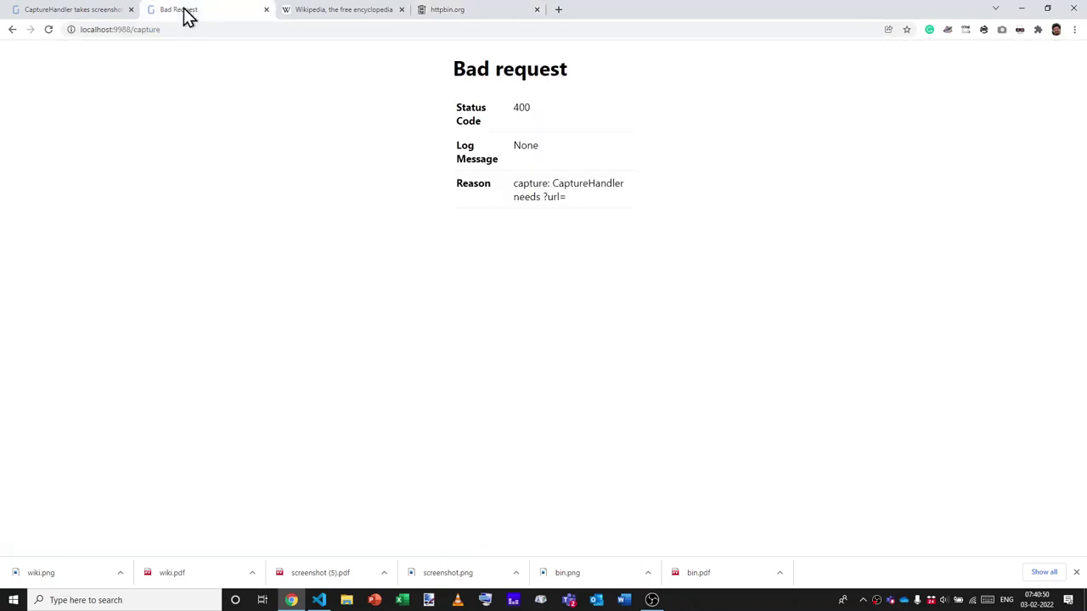
{"action": "key", "text": "ctrl+l"}
{"action": "key", "text": "ctrl+v"}
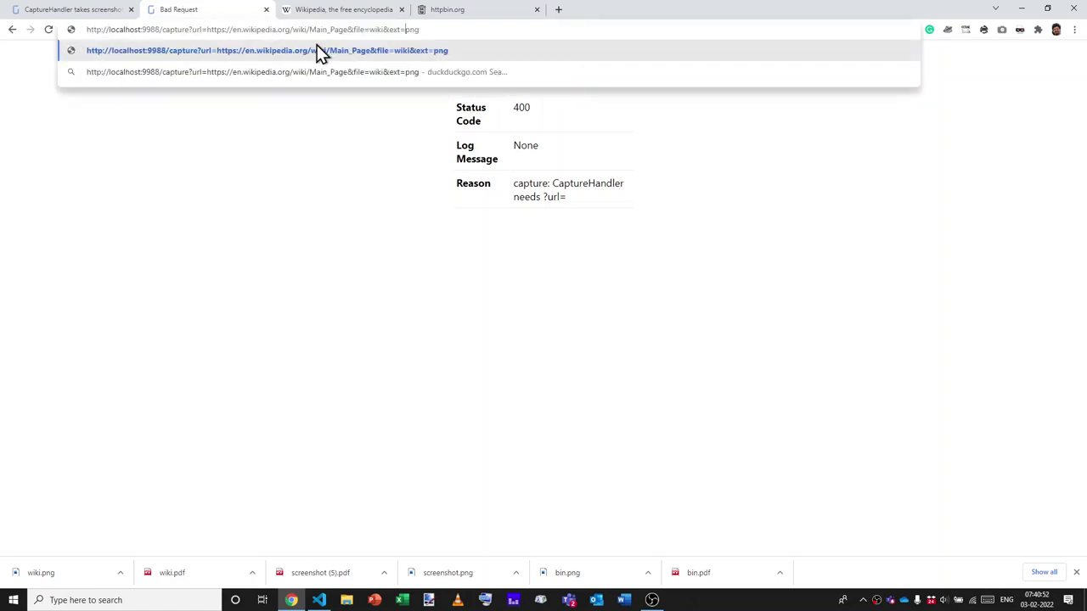
{"action": "key", "text": "shift+End"}
{"action": "type", "text": "httpbin.org"}
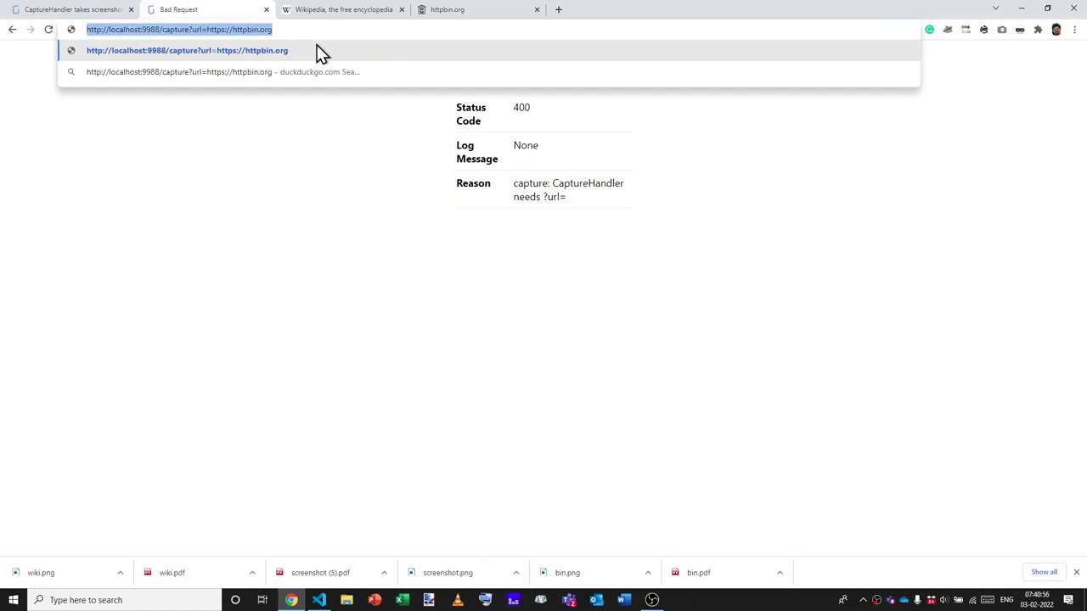
{"action": "key", "text": "Return"}
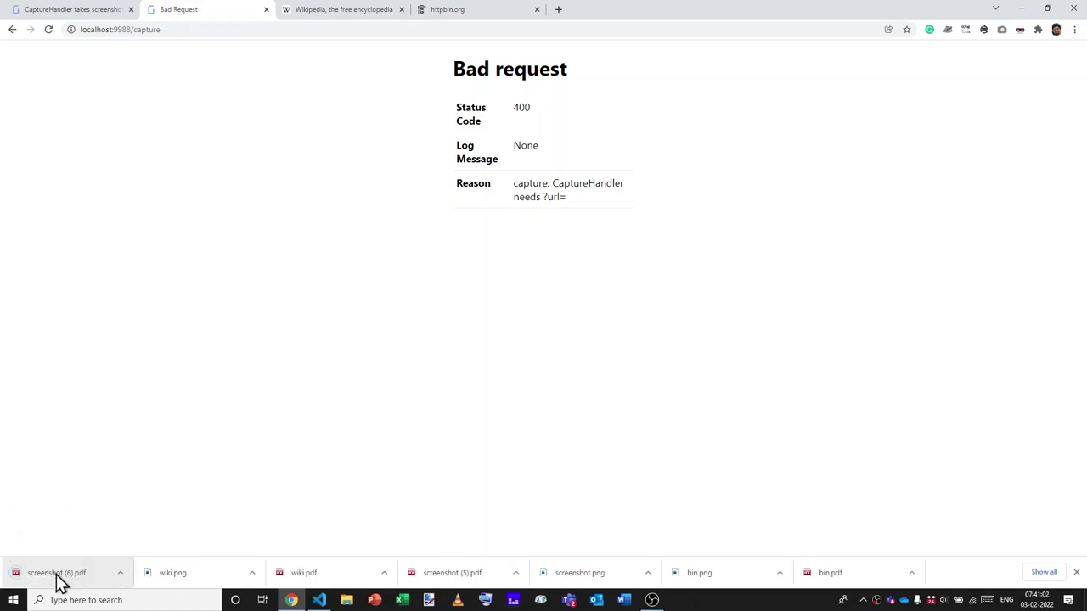
{"action": "left_click", "coordinate": [57, 574]}
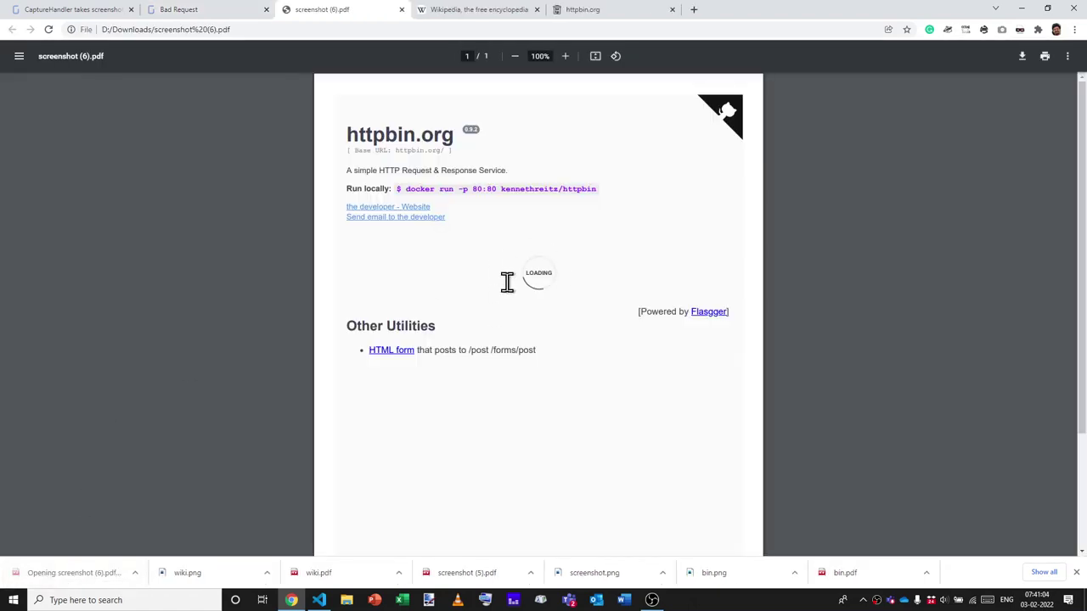
Recapture httpbin.org with &delay=2000 appended to the capture address.
{"action": "left_click", "coordinate": [67, 10]}
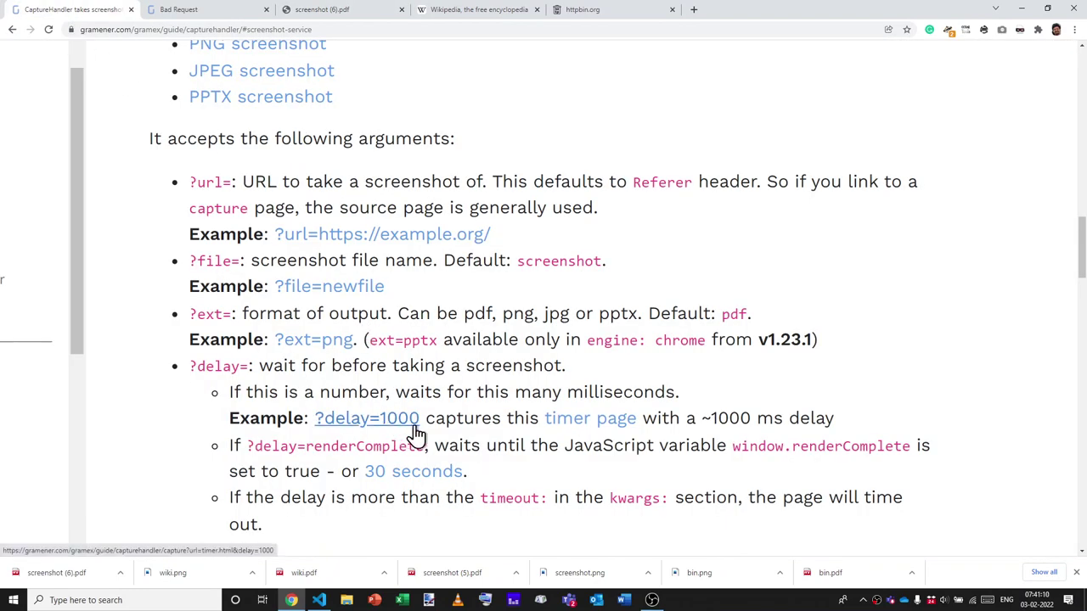
{"action": "key", "text": "ctrl+Tab"}
{"action": "key", "text": "ctrl+Tab"}
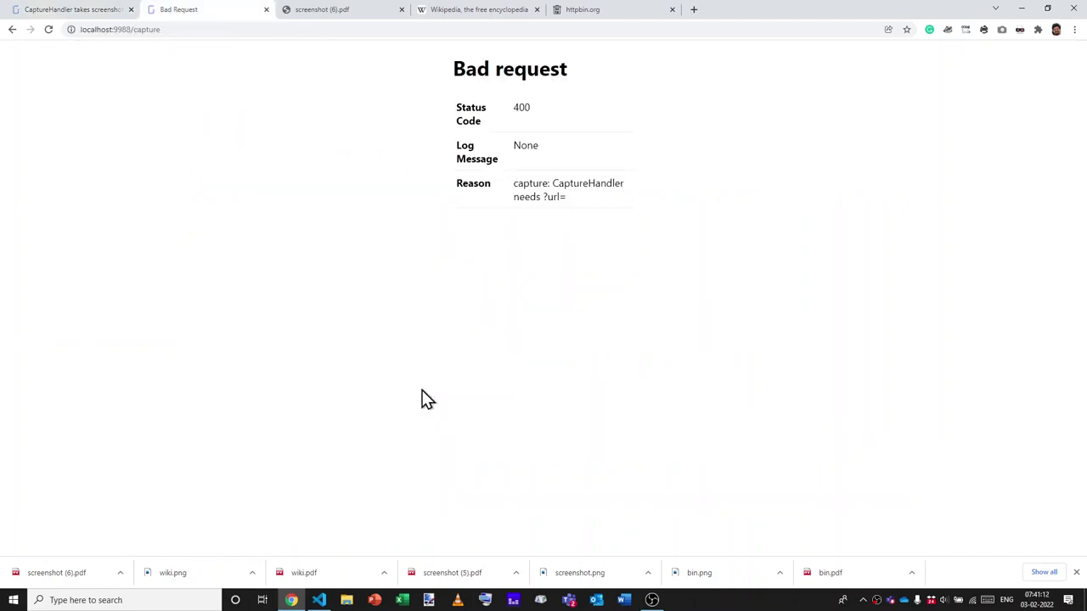
{"action": "key", "text": "ctrl+shift+Tab"}
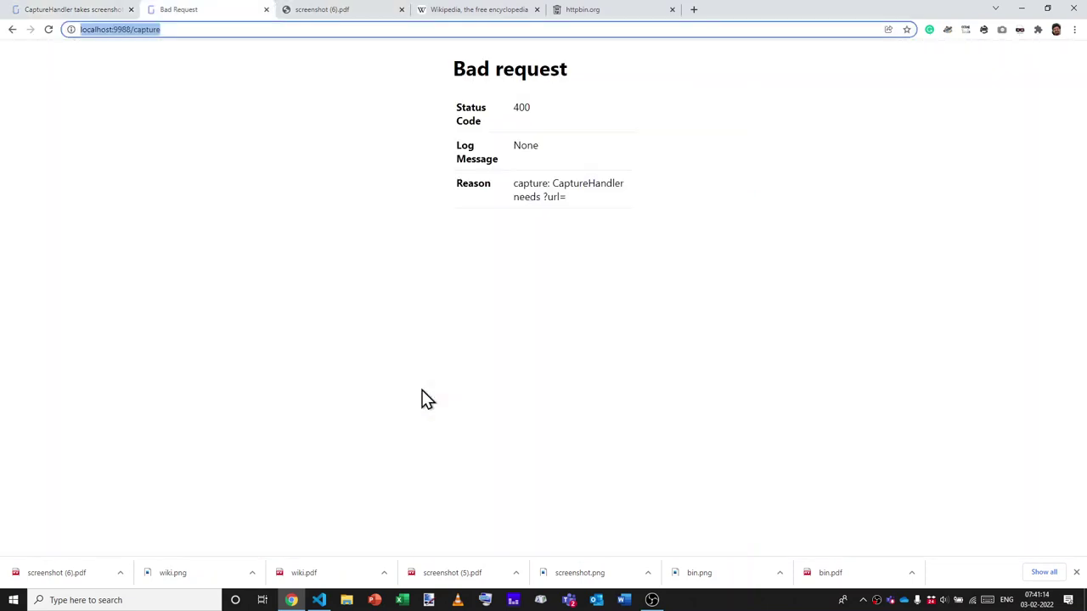
{"action": "type", "text": "http://localhost:9988/capture?url=https://httpbin.org"}
{"action": "type", "text": "&d"}
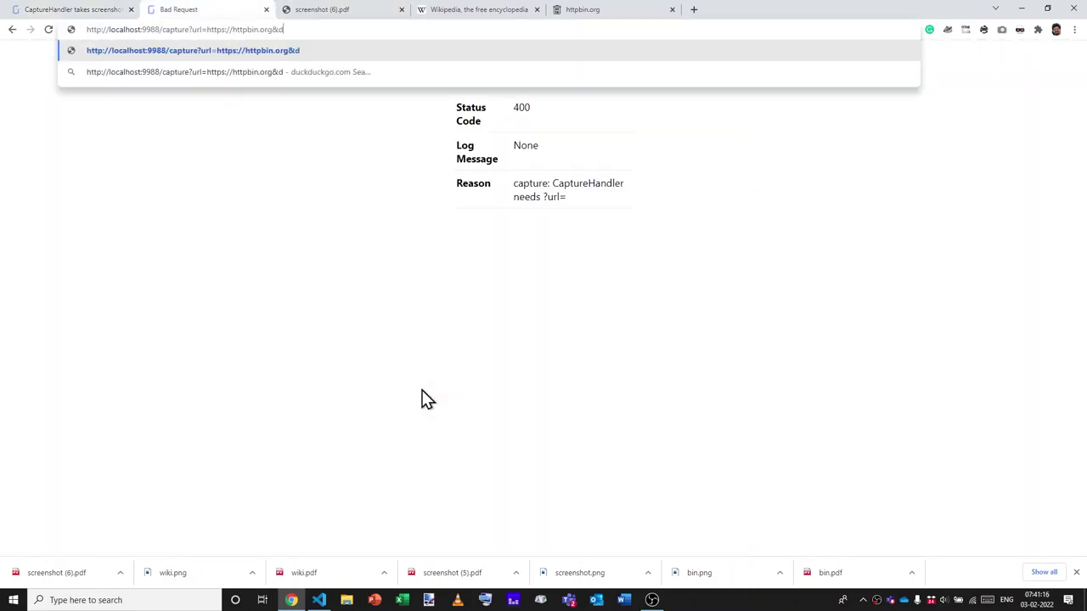
{"action": "type", "text": "elay=2000"}
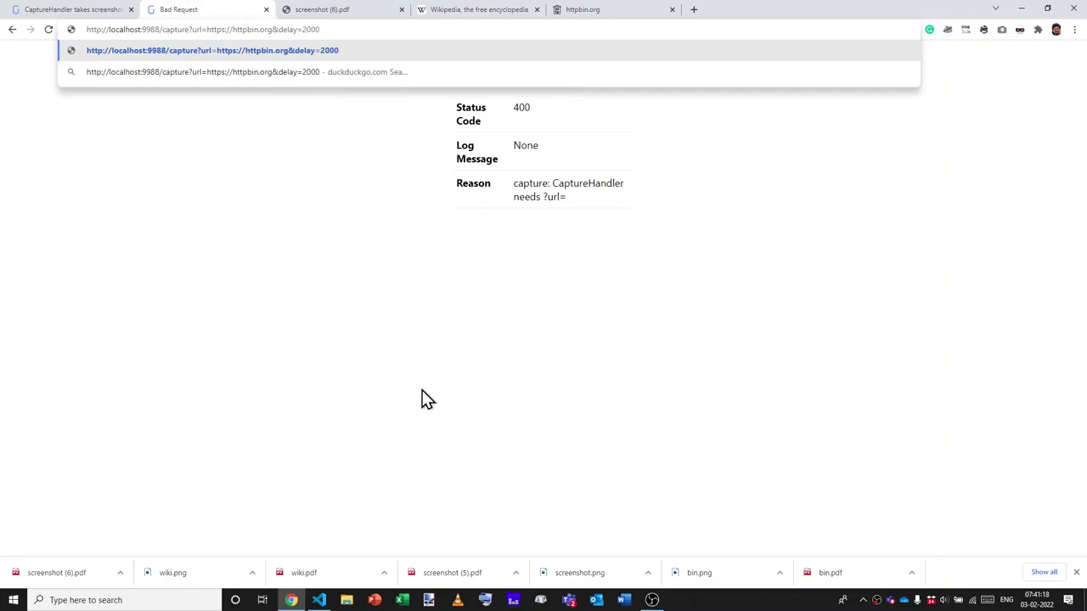
{"action": "key", "text": "ctrl+a"}
{"action": "key", "text": "Return"}
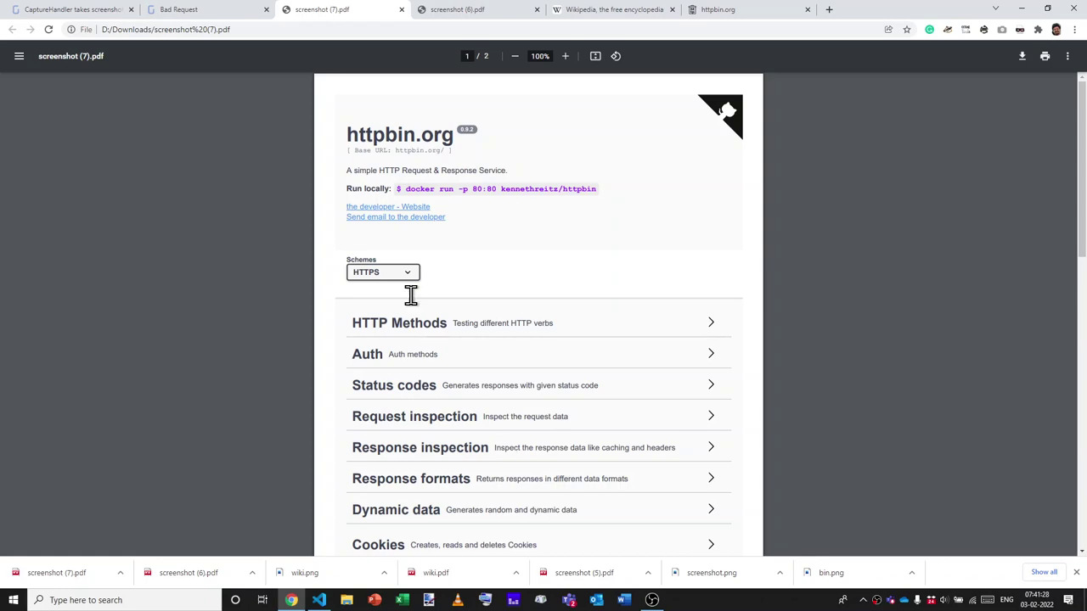
Scroll the docs to ?delay= and highlight delay and window.renderComplete in the example.
{"action": "left_click", "coordinate": [68, 13]}
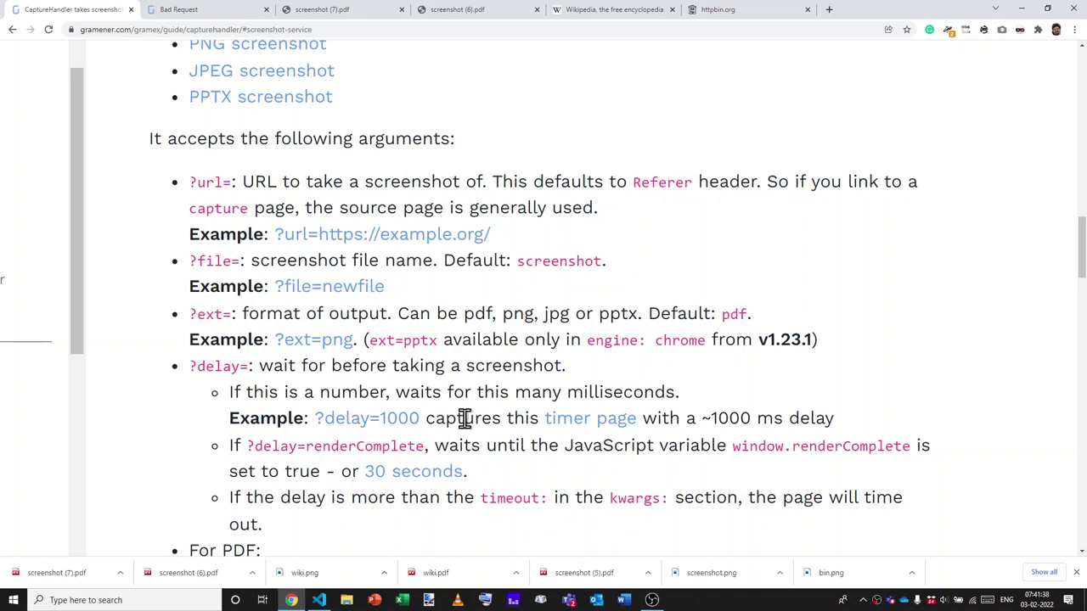
{"action": "scroll", "coordinate": [465, 418], "scroll_direction": "down", "scroll_amount": 1}
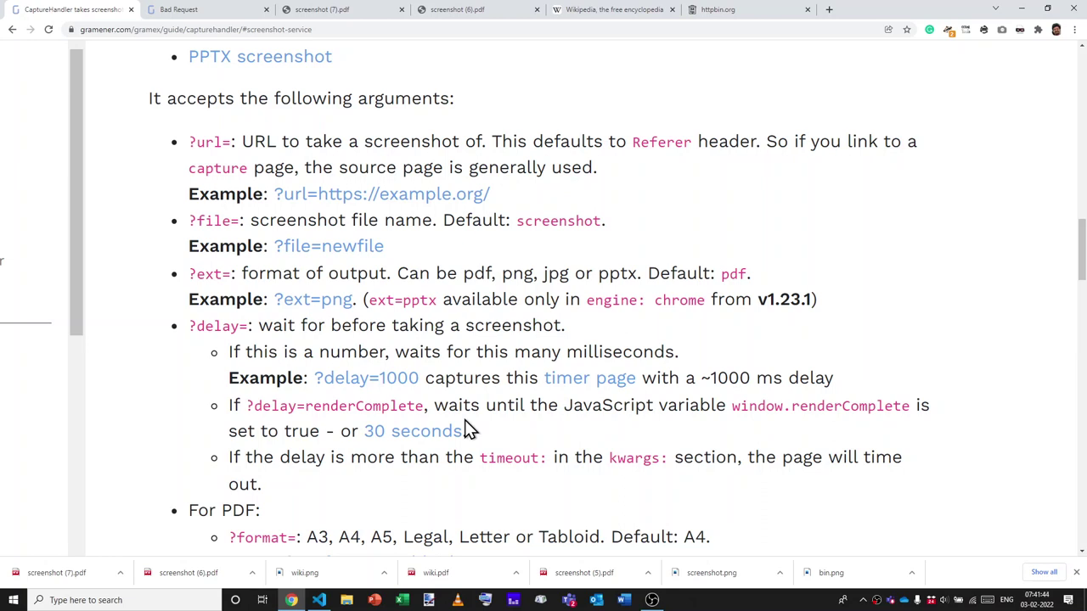
{"action": "double_click", "coordinate": [269, 406]}
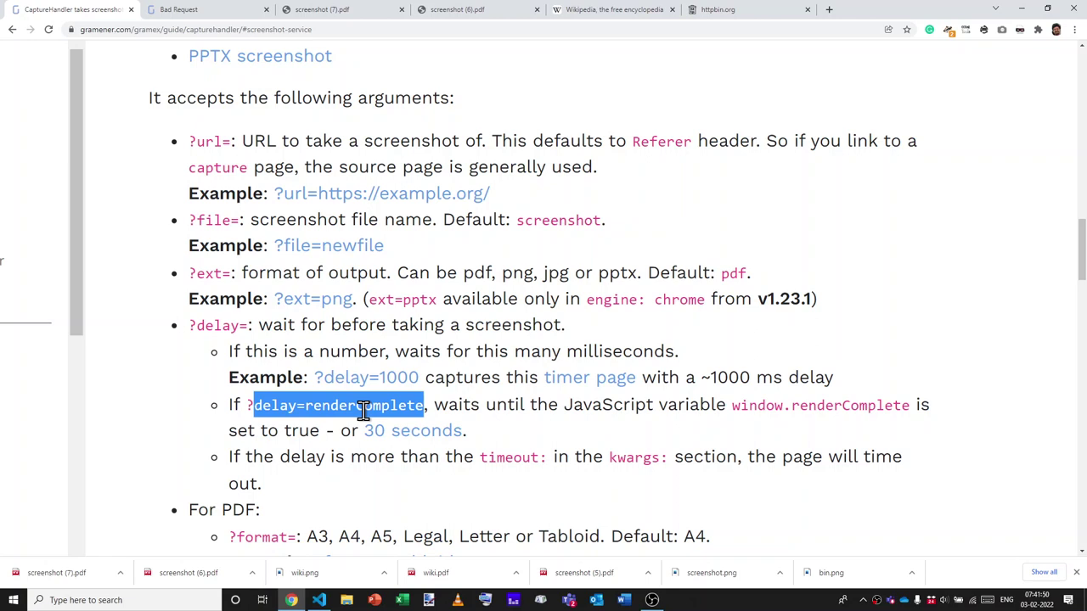
{"action": "double_click", "coordinate": [740, 405]}
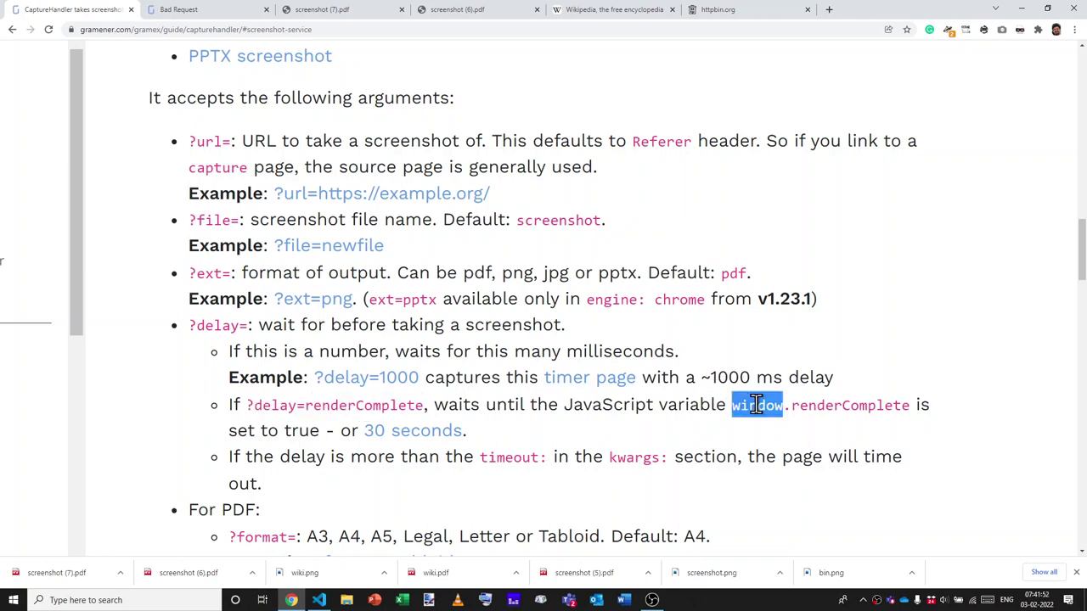
{"action": "left_click_drag", "start_coordinate": [767, 405], "coordinate": [838, 407]}
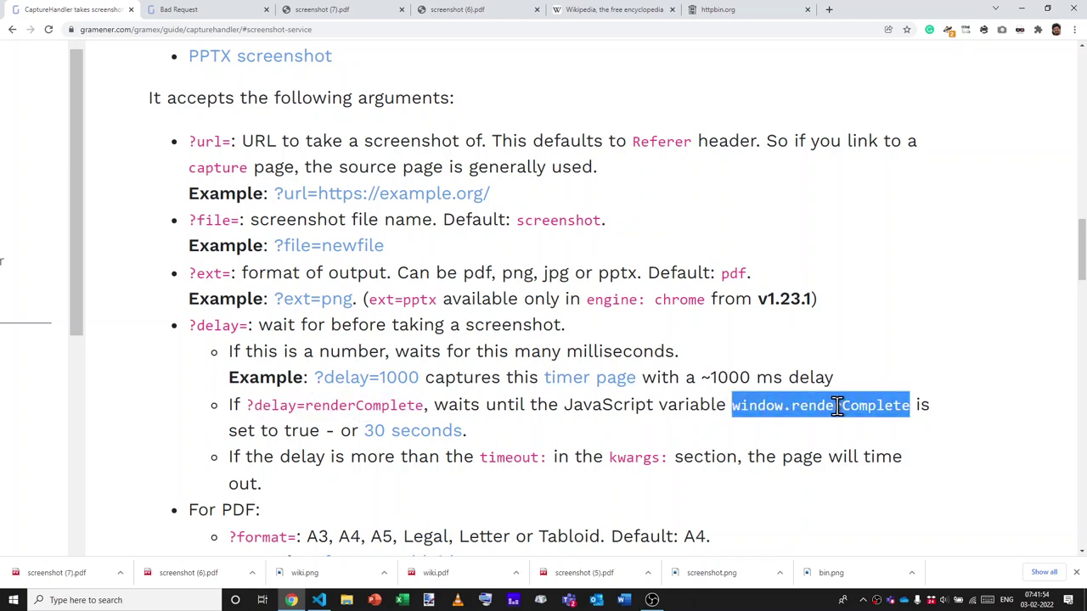
{"action": "triple_click", "coordinate": [838, 407]}
{"action": "double_click", "coordinate": [854, 409]}
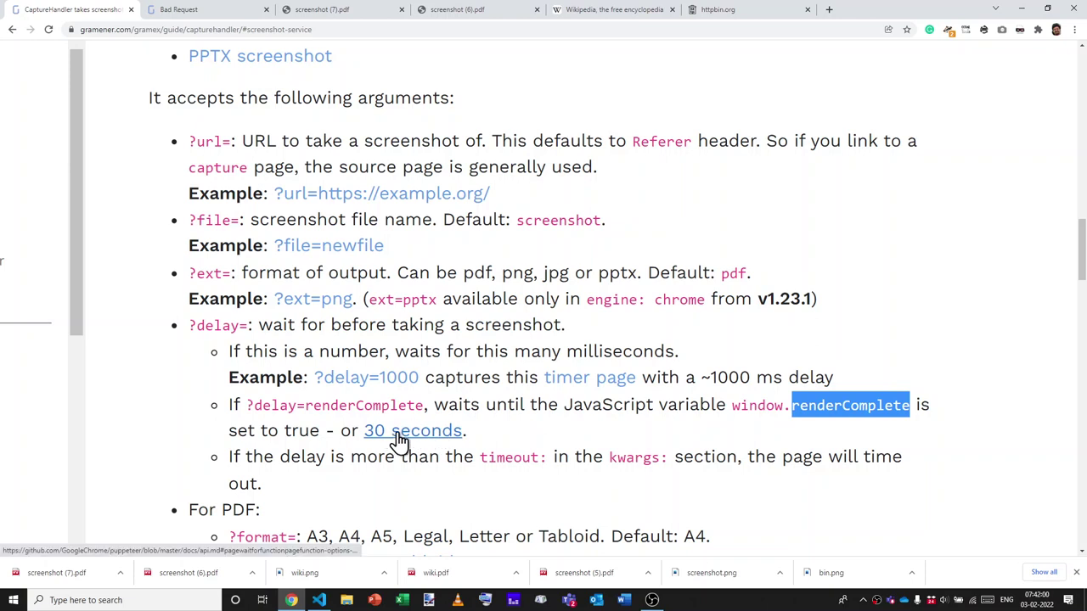
Highlight the renderComplete bullet and example again, then scroll down to the PDF options.
{"action": "triple_click", "coordinate": [487, 434]}
{"action": "left_click", "coordinate": [521, 442]}
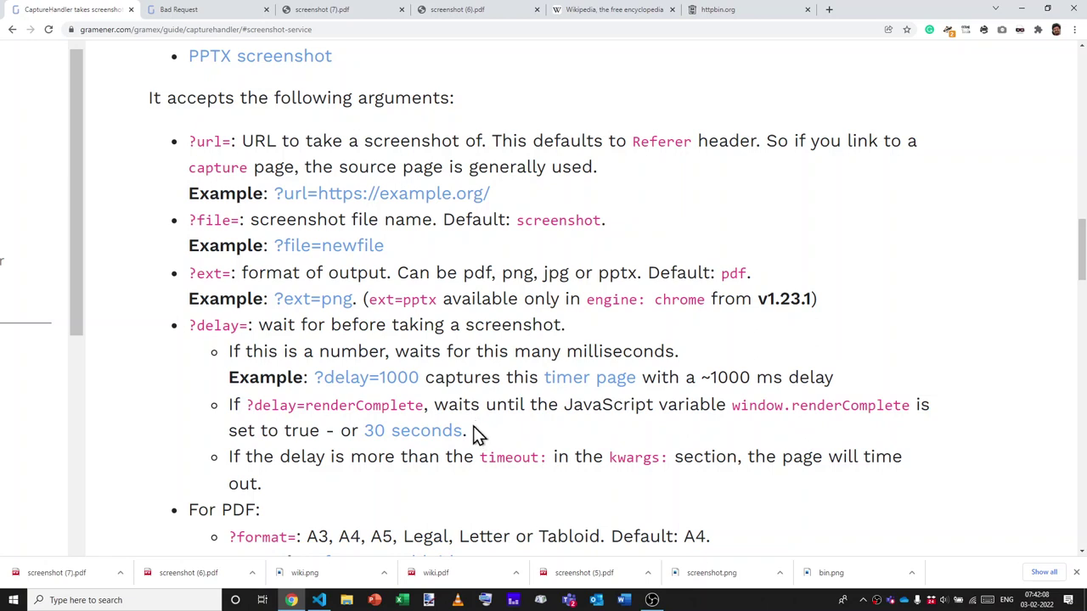
{"action": "double_click", "coordinate": [313, 405]}
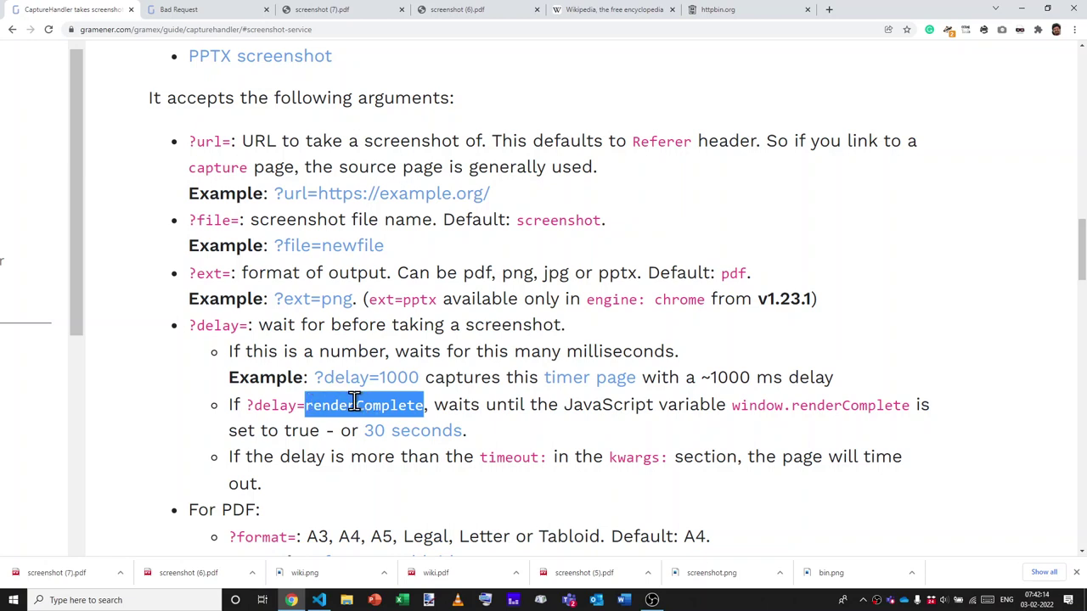
{"action": "left_click_drag", "start_coordinate": [735, 406], "coordinate": [837, 413]}
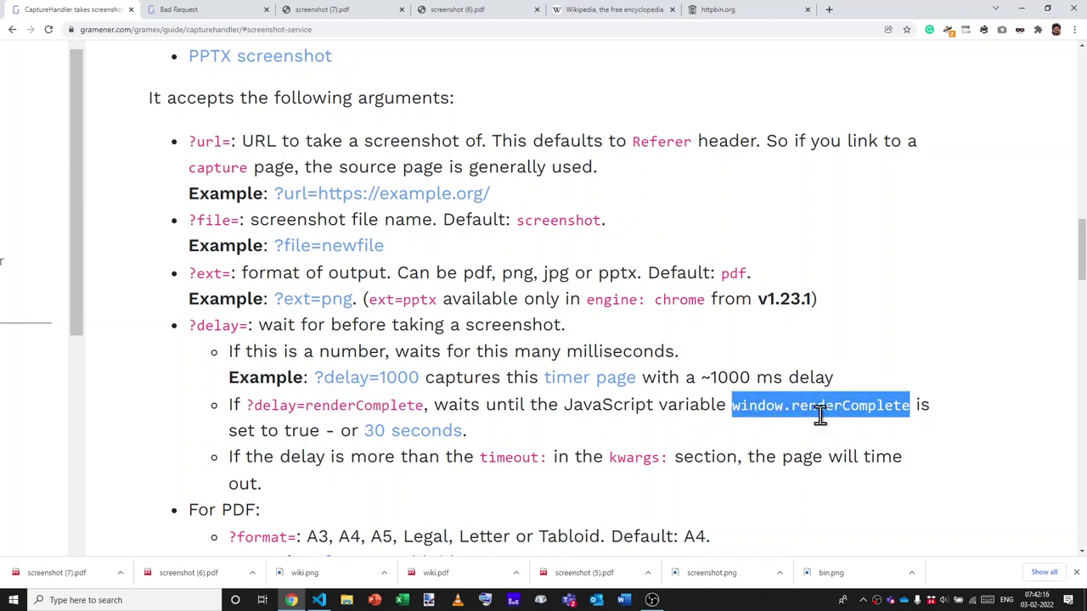
{"action": "left_click", "coordinate": [715, 410]}
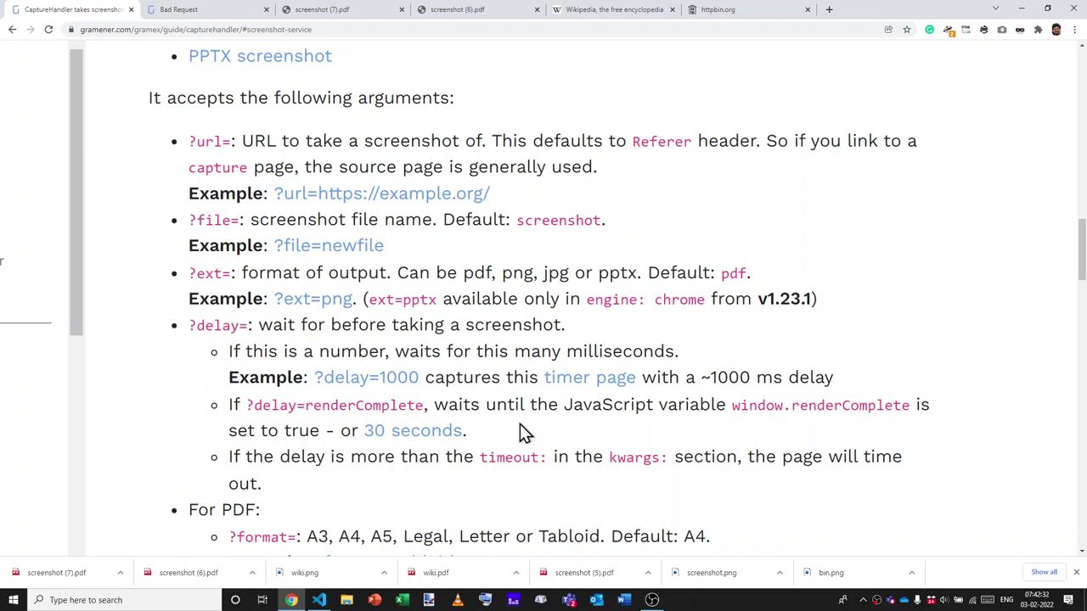
{"action": "scroll", "coordinate": [519, 432], "scroll_direction": "down", "scroll_amount": 3}
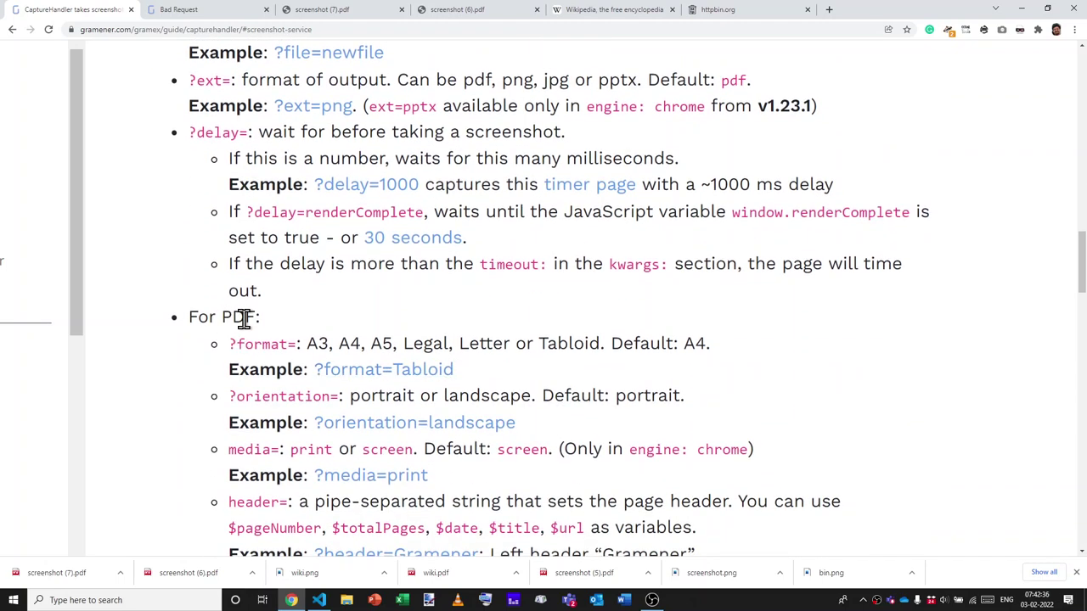
Capture the Wikipedia Main Page with format=A3 and open screenshot (8).pdf.
{"action": "scroll", "coordinate": [243, 316], "scroll_direction": "down", "scroll_amount": 1}
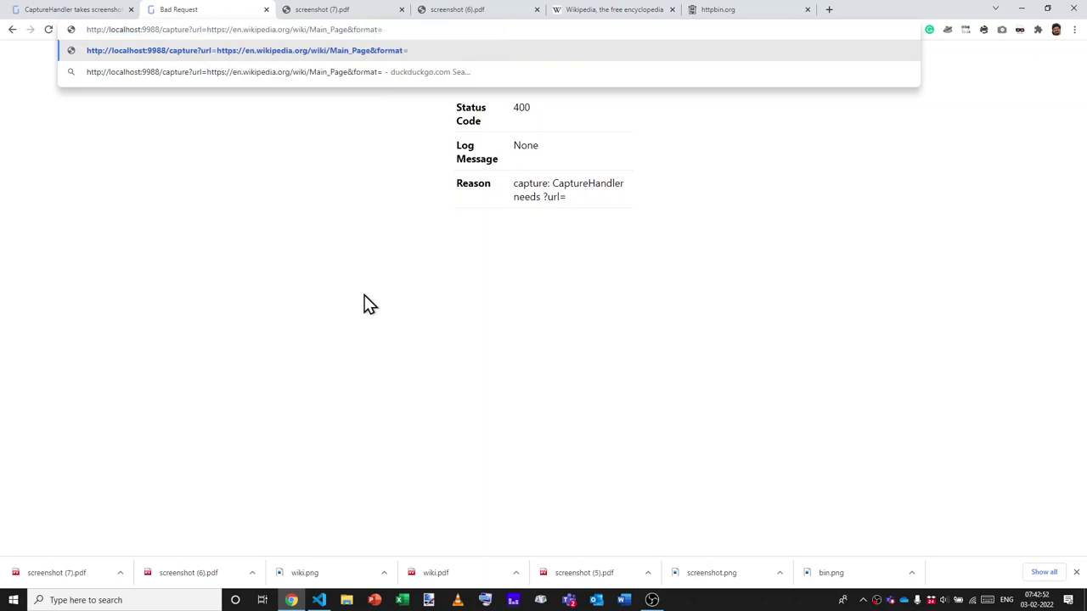
{"action": "type", "text": "A3"}
{"action": "key", "text": "Return"}
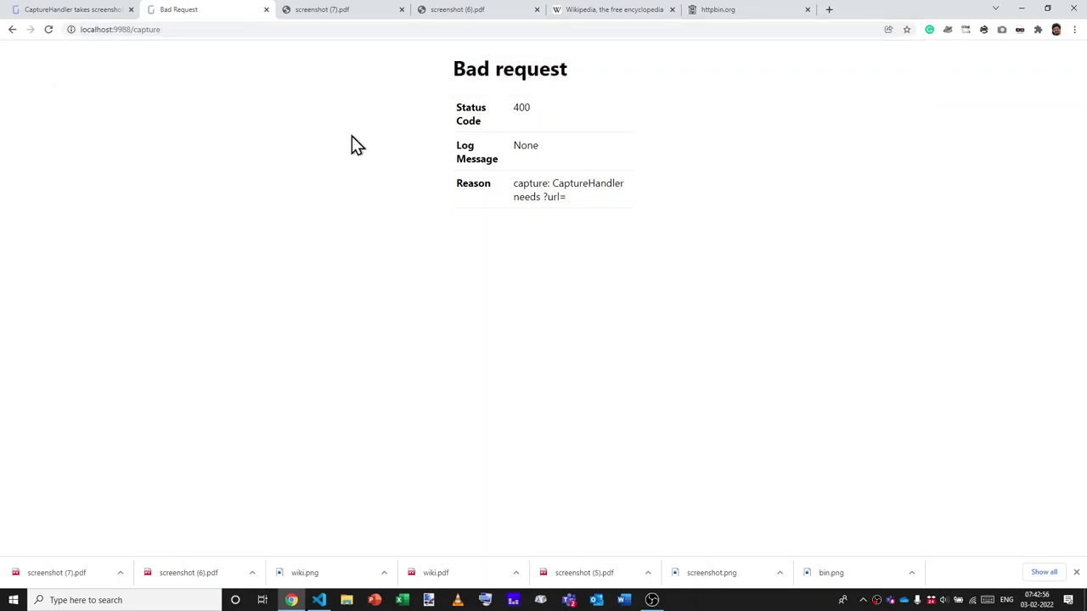
{"action": "left_click", "coordinate": [61, 582]}
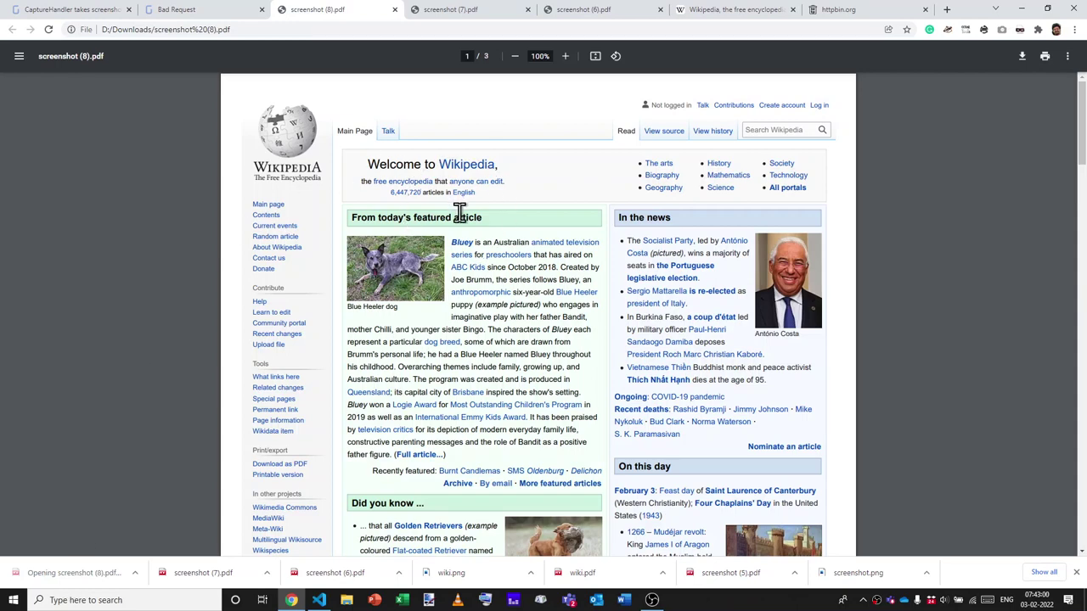
{"action": "key", "text": "ctrl+w"}
Change the capture format to Tabloid, resubmit, and open screenshot (9).pdf.
{"action": "key", "text": "ctrl+l"}
{"action": "type", "text": "http://localhost:9988/capture?url=https://en.wikipedia.org/wiki/Main_Page&format=A3"}
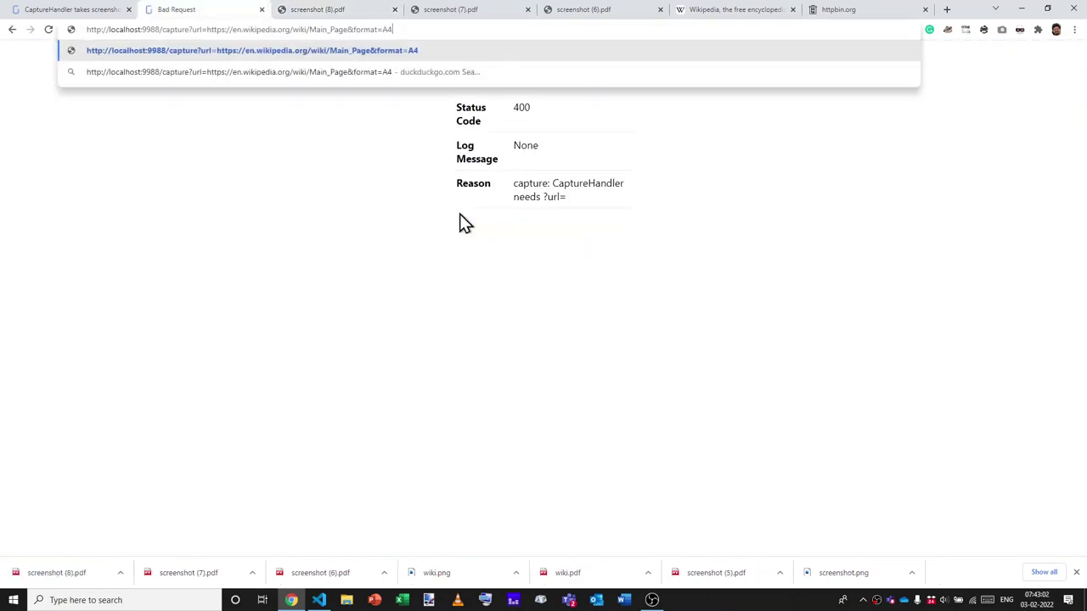
{"action": "key", "text": "BackSpace"}
{"action": "key", "text": "BackSpace"}
{"action": "type", "text": "t"}
{"action": "key", "text": "BackSpace"}
{"action": "type", "text": "Tabloid"}
{"action": "key", "text": "Return"}
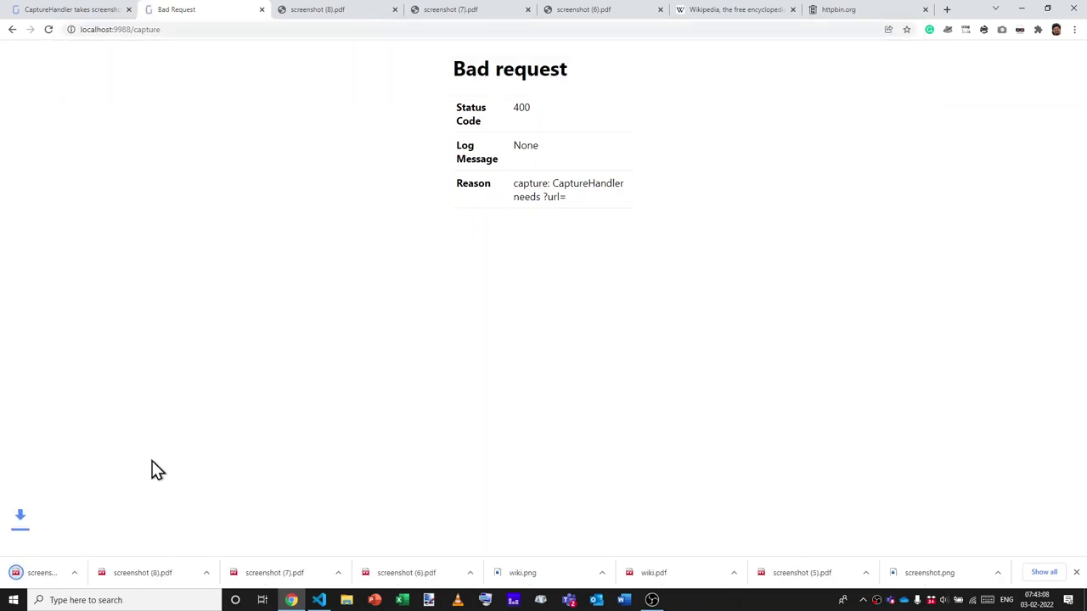
{"action": "left_click", "coordinate": [51, 573]}
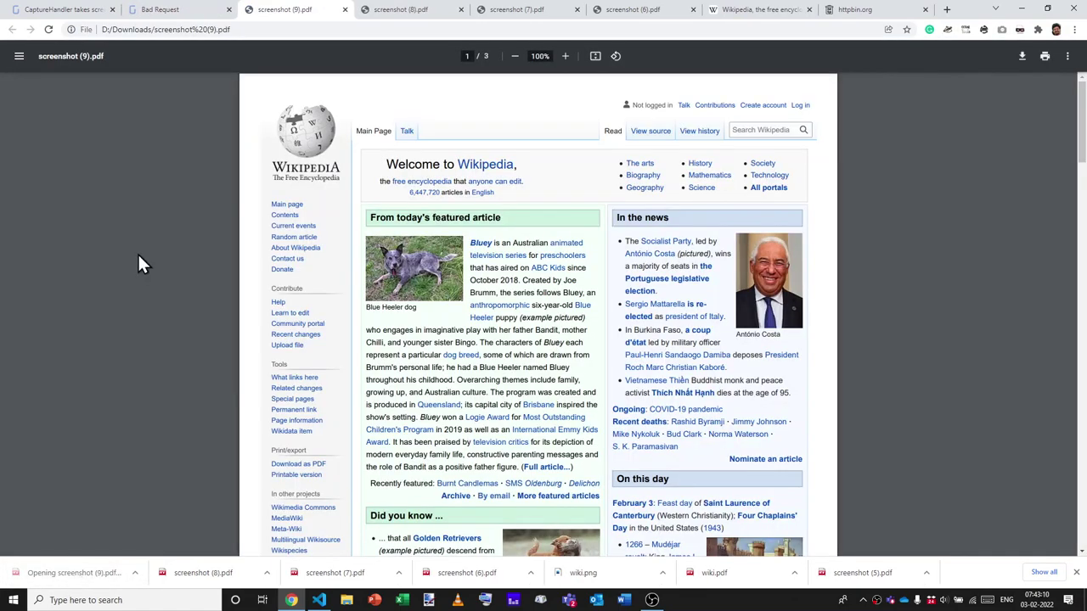
Compare the Tabloid PDF with the A4 one, both zoomed out to 33%.
{"action": "key", "text": "ctrl+Tab"}
{"action": "key", "text": "ctrl+shift+Tab"}
{"action": "key", "text": "ctrl+Tab"}
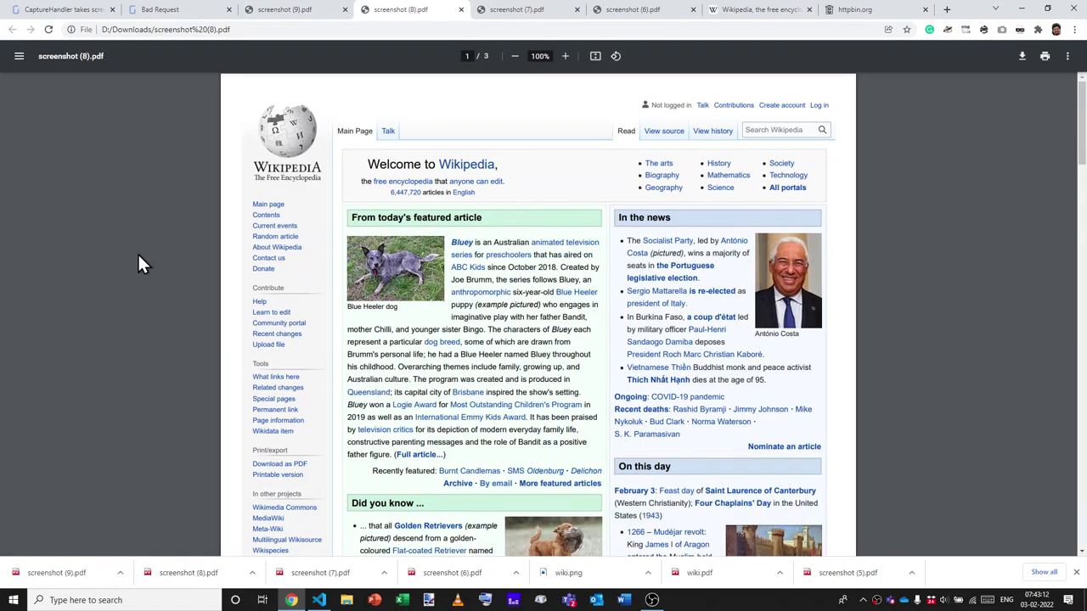
{"action": "key", "text": "ctrl+equal"}
{"action": "key", "text": "ctrl+minus"}
{"action": "key", "text": "ctrl+minus"}
{"action": "key", "text": "ctrl+minus"}
{"action": "key", "text": "ctrl+minus"}
{"action": "key", "text": "ctrl+minus"}
{"action": "key", "text": "ctrl+minus"}
{"action": "key", "text": "ctrl+minus"}
{"action": "key", "text": "ctrl+shift+Tab"}
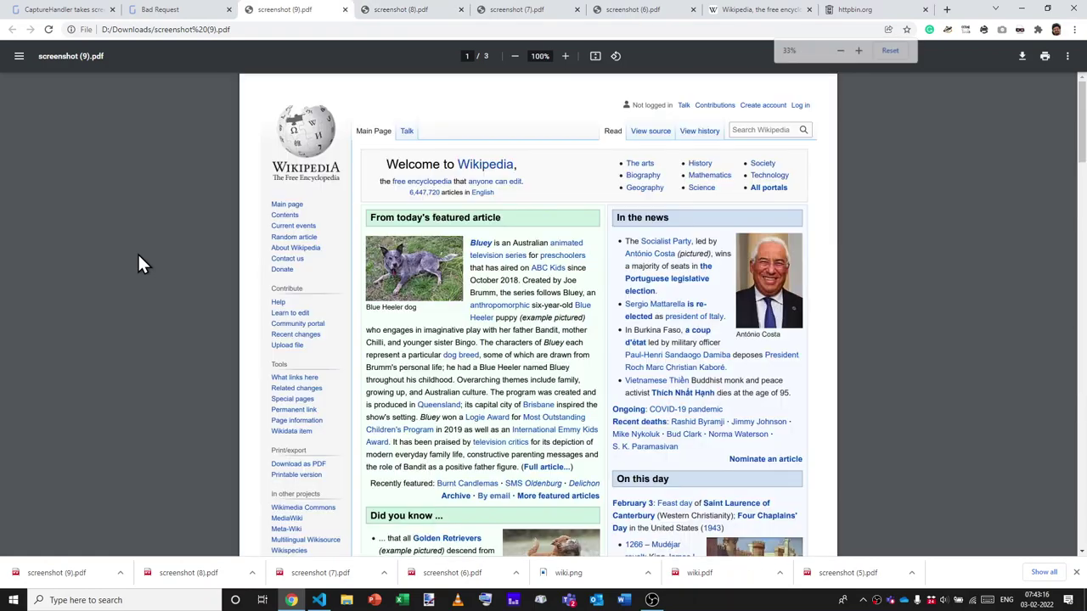
{"action": "key", "text": "ctrl+minus"}
{"action": "key", "text": "ctrl+minus"}
{"action": "key", "text": "ctrl+minus"}
{"action": "key", "text": "ctrl+minus"}
{"action": "key", "text": "ctrl+minus"}
{"action": "key", "text": "ctrl+minus"}
{"action": "key", "text": "ctrl+Tab"}
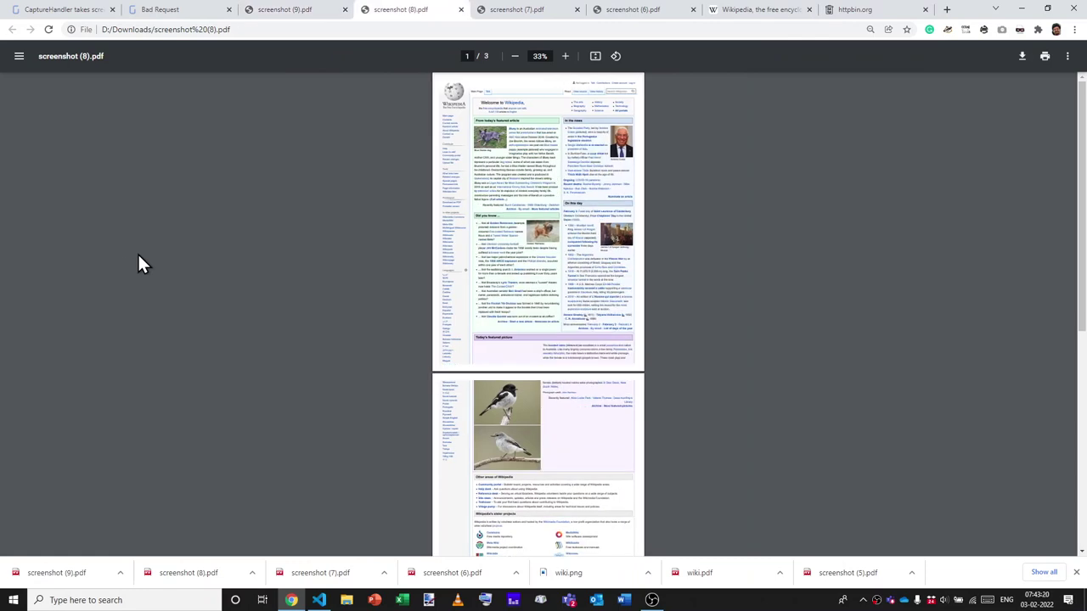
{"action": "key", "text": "ctrl+shift+Tab"}
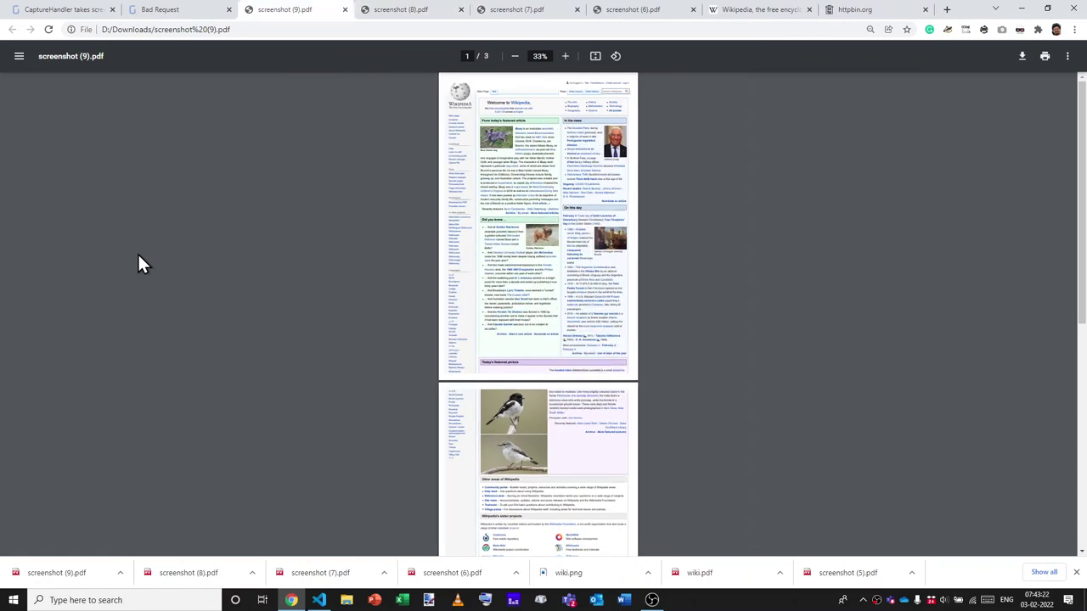
{"action": "key", "text": "ctrl+shift+Tab"}
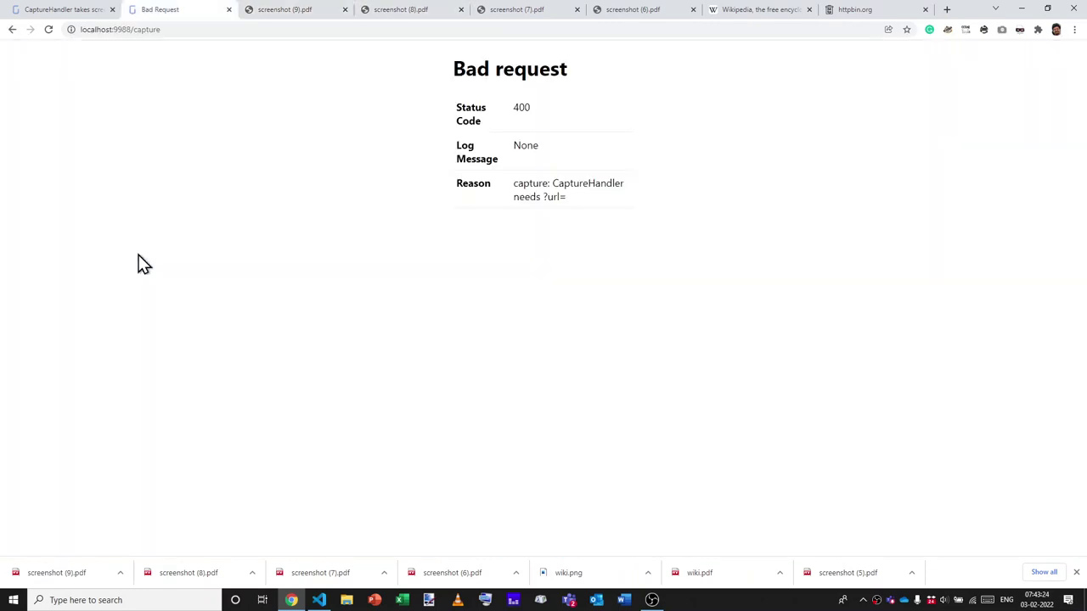
Capture the Wikipedia Main Page as an A3 portrait PDF and open screenshot (10).pdf.
{"action": "key", "text": "ctrl+shift+Tab"}
{"action": "scroll", "coordinate": [414, 269], "scroll_direction": "down", "scroll_amount": 1}
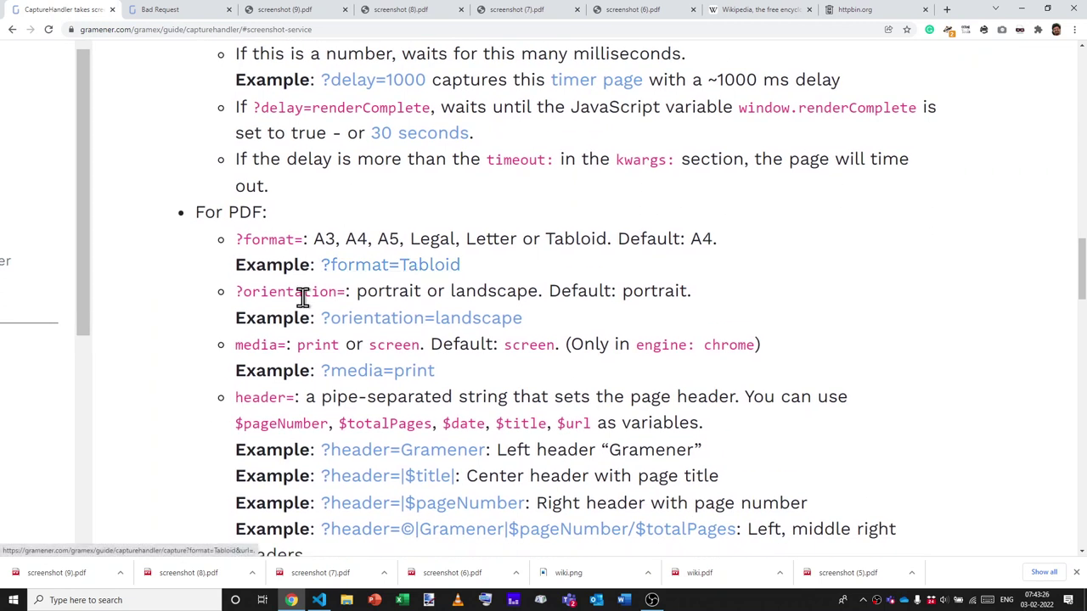
{"action": "key", "text": "ctrl+Tab"}
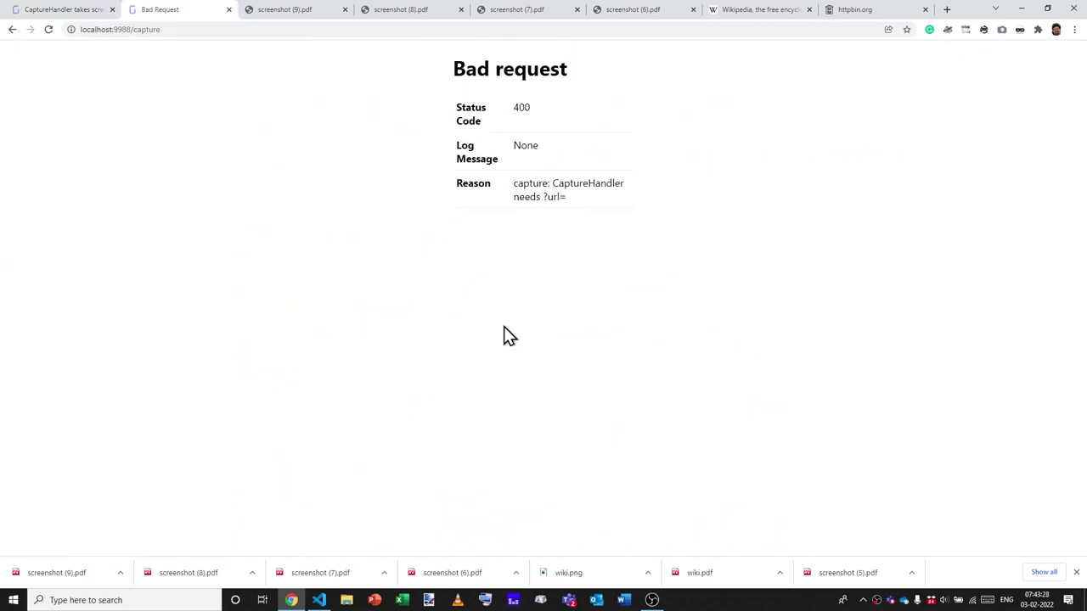
{"action": "key", "text": "ctrl+l"}
{"action": "key", "text": "ctrl+v"}
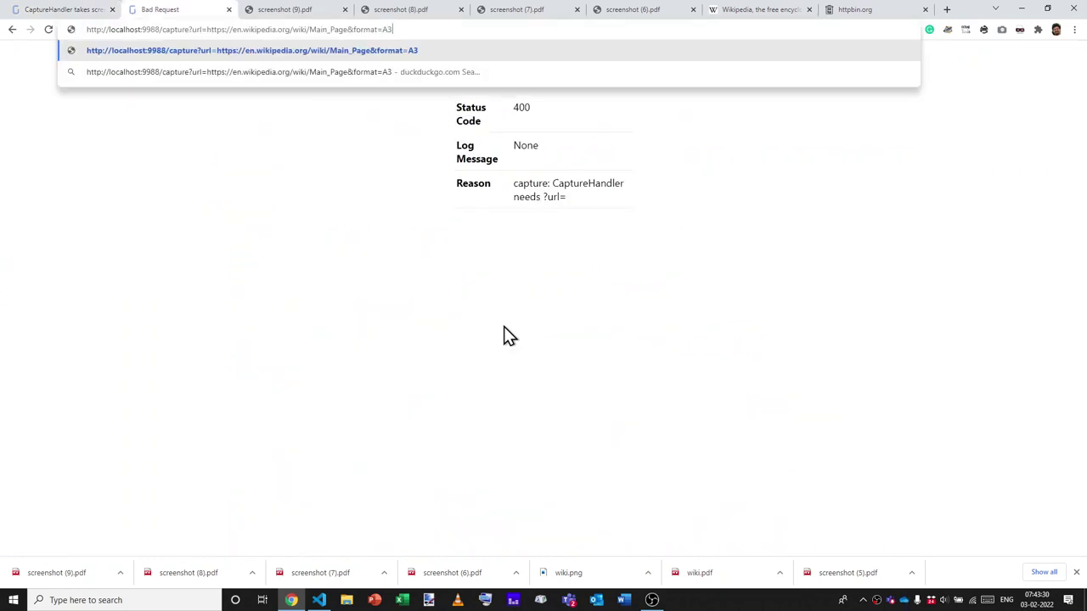
{"action": "type", "text": "&orientation"}
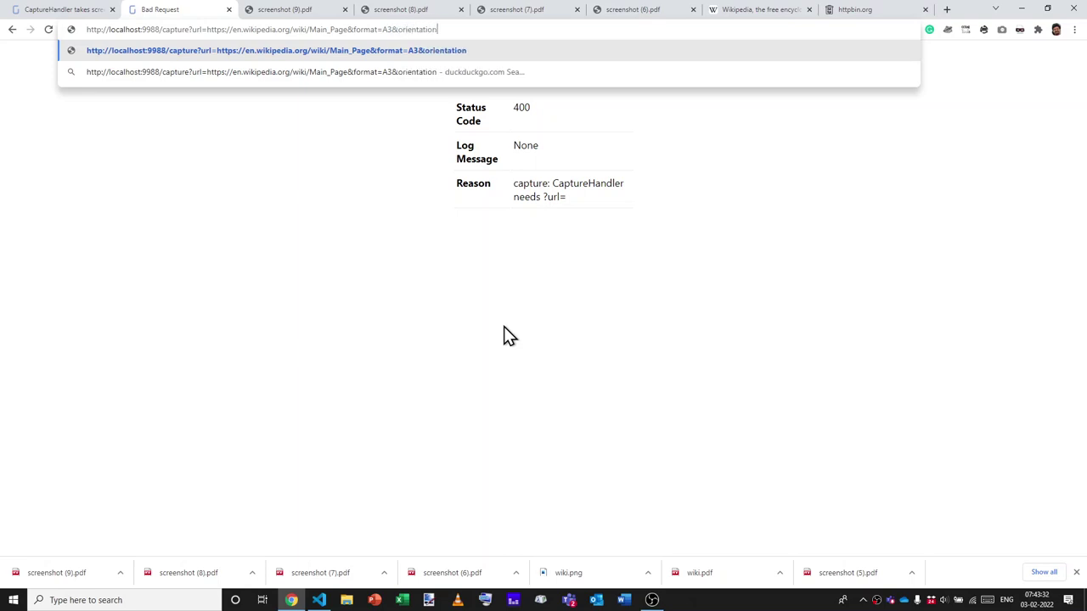
{"action": "type", "text": "=portrait"}
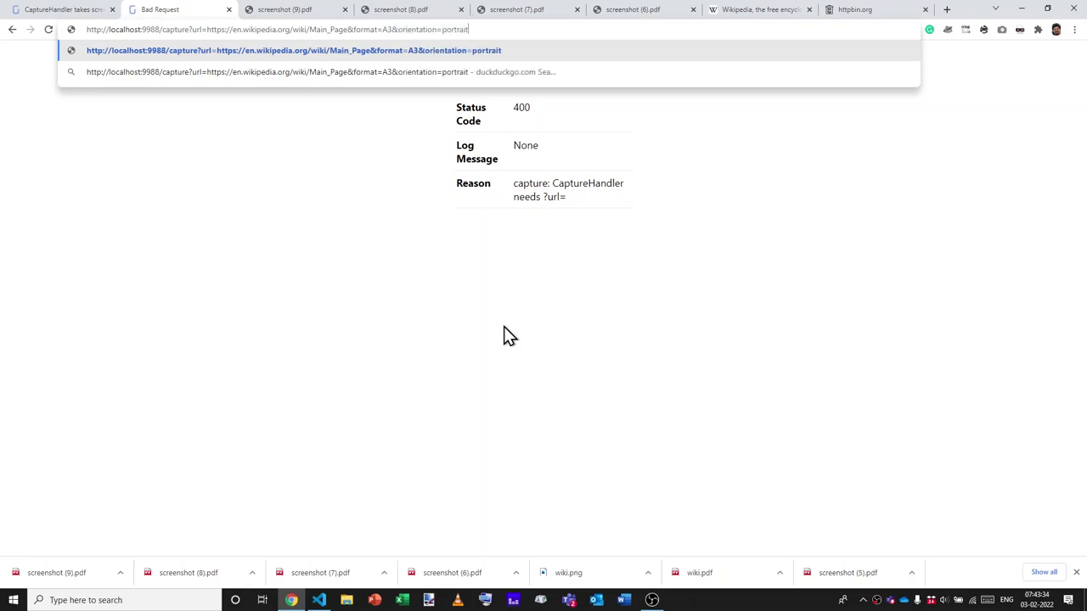
{"action": "key", "text": "ctrl+a"}
{"action": "key", "text": "ctrl+c"}
{"action": "key", "text": "Return"}
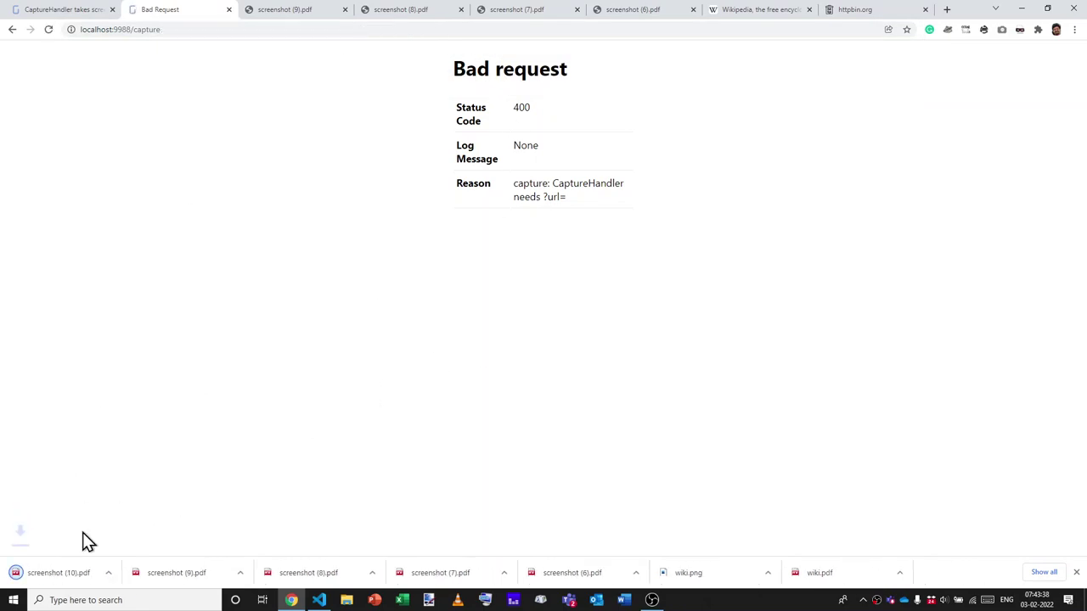
{"action": "left_click", "coordinate": [67, 567]}
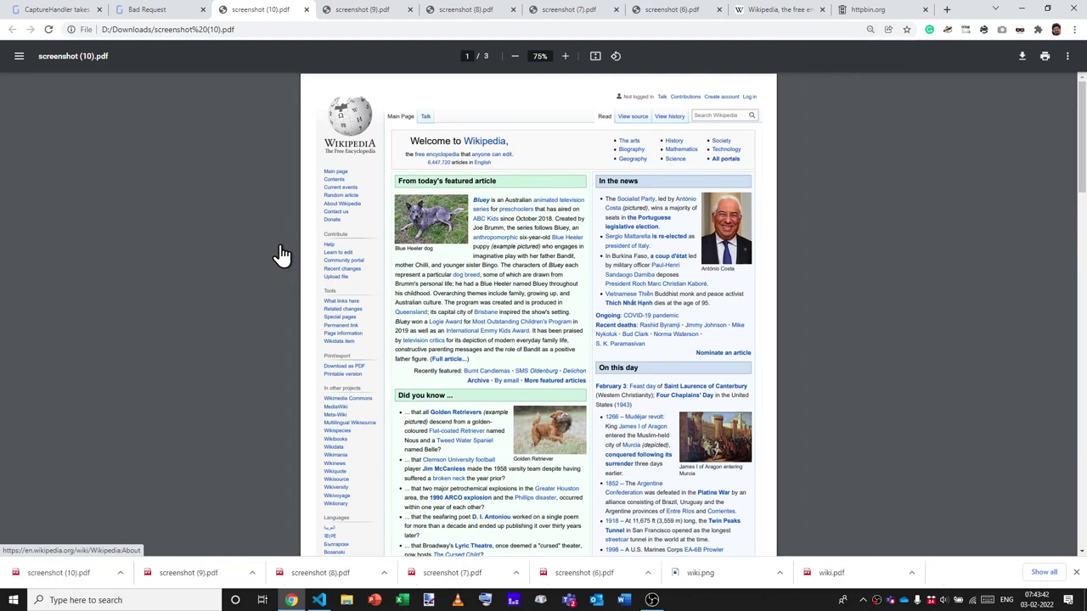
Change the orientation to landscape and open the wider screenshot (11).pdf.
{"action": "key", "text": "ctrl+shift+Tab"}
{"action": "key", "text": "ctrl+l"}
{"action": "key", "text": "ctrl+v"}
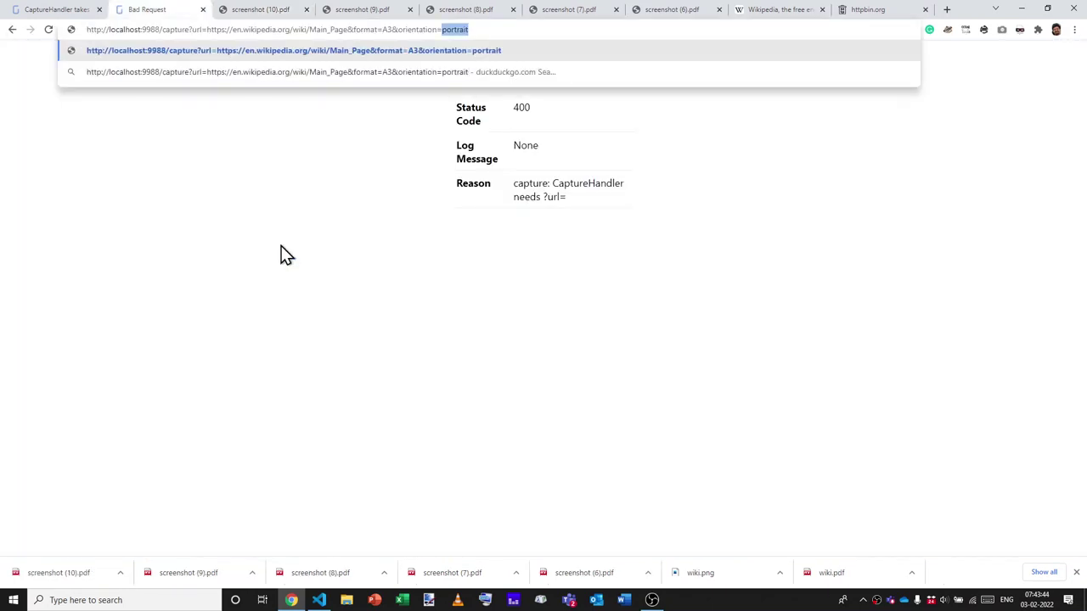
{"action": "type", "text": "landscape"}
{"action": "key", "text": "Return"}
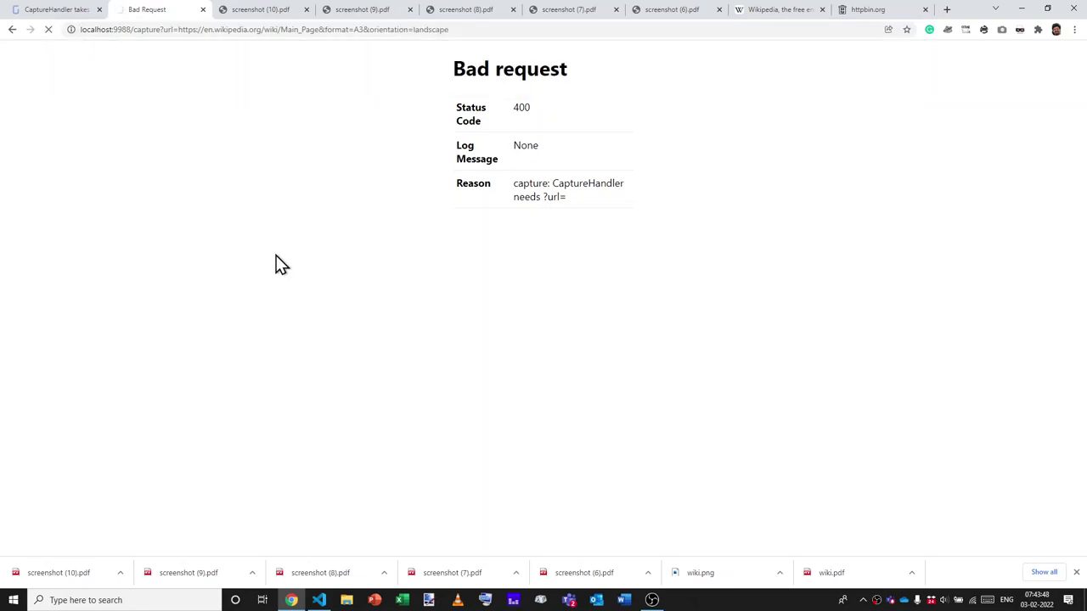
{"action": "left_click", "coordinate": [82, 572]}
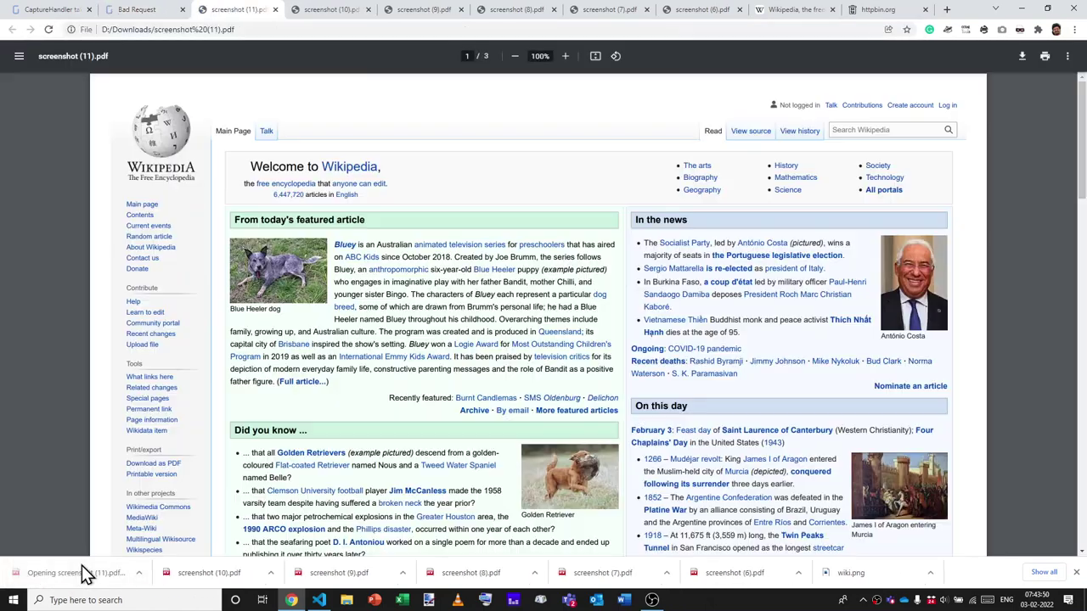
{"action": "scroll", "coordinate": [458, 338], "scroll_direction": "down", "scroll_amount": 3}
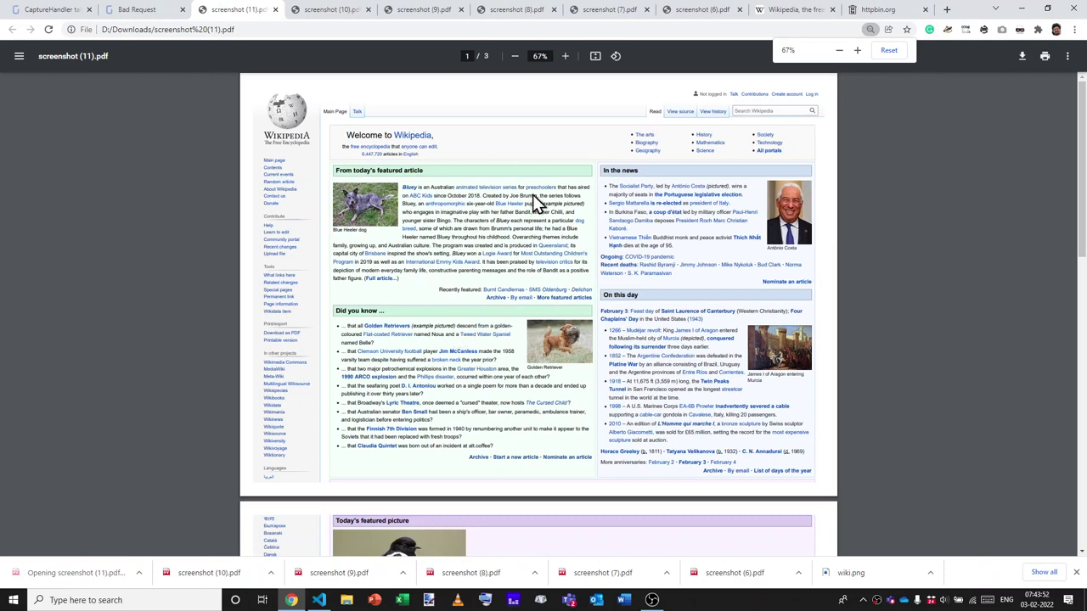
Read the media=print option in the CaptureHandler documentation.
{"action": "left_click", "coordinate": [65, 10]}
{"action": "scroll", "coordinate": [382, 260], "scroll_direction": "down", "scroll_amount": 1}
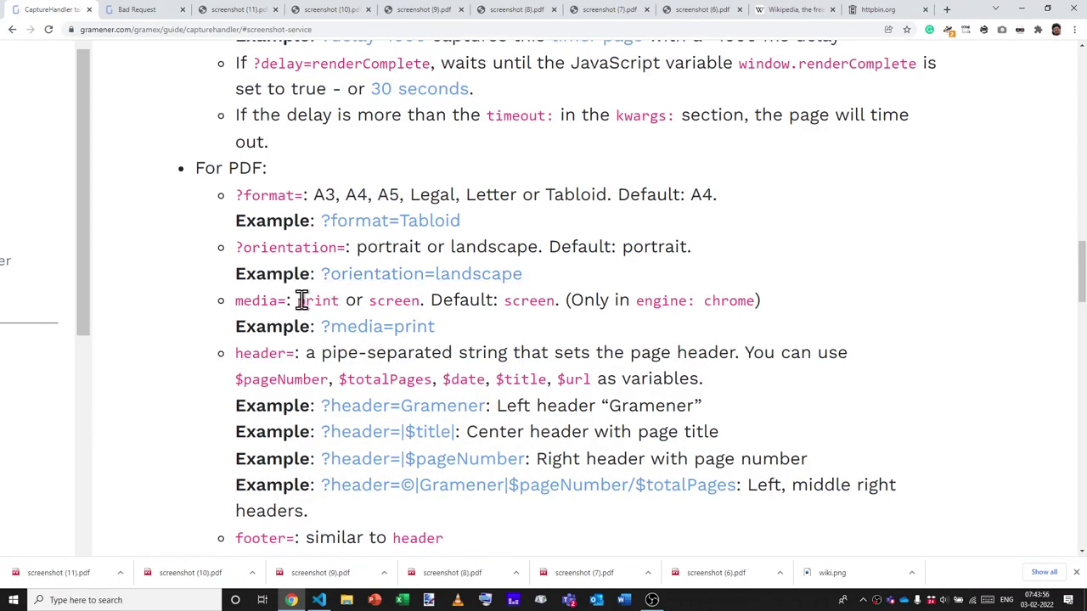
{"action": "triple_click", "coordinate": [297, 300]}
{"action": "double_click", "coordinate": [325, 302]}
{"action": "left_click", "coordinate": [339, 301]}
Close the httpbin.org tab and dismiss the Wikipedia print preview.
{"action": "key", "text": "ctrl+shift+Tab"}
{"action": "key", "text": "ctrl+w"}
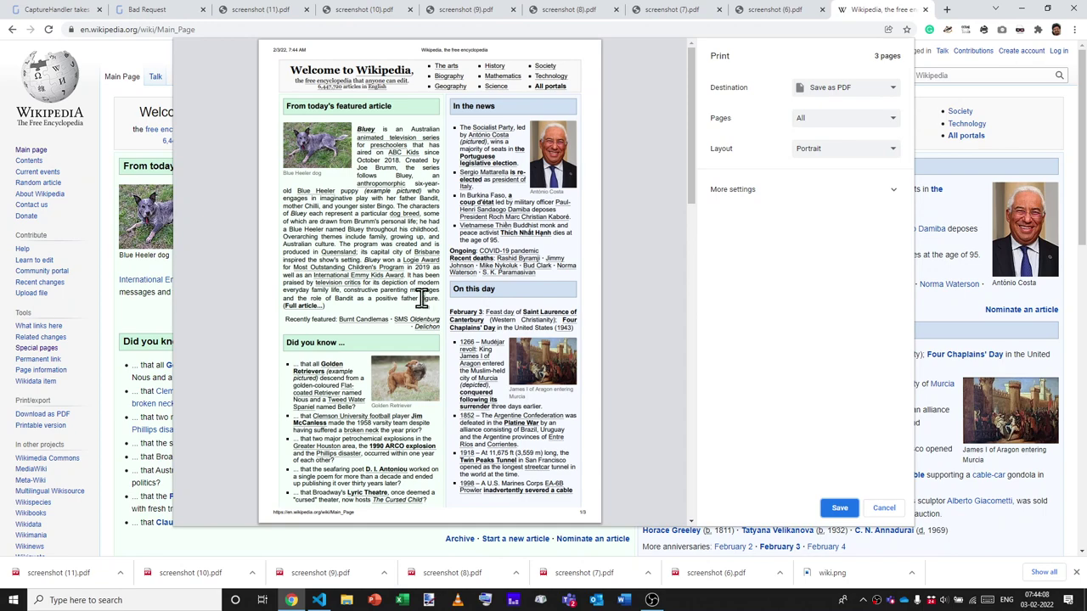
{"action": "key", "text": "Escape"}
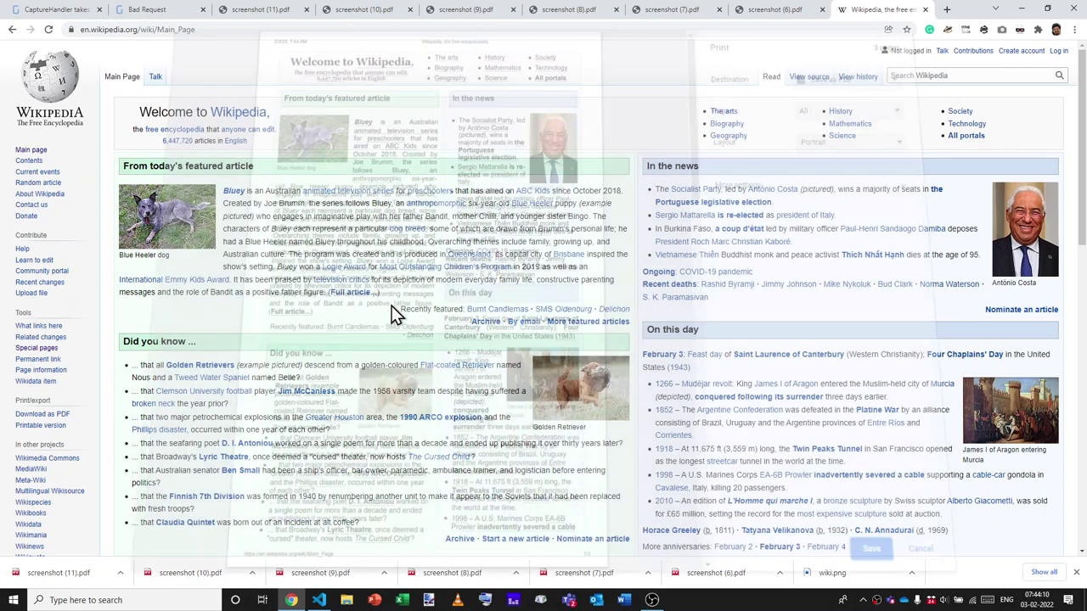
{"action": "key", "text": "ctrl+Tab"}
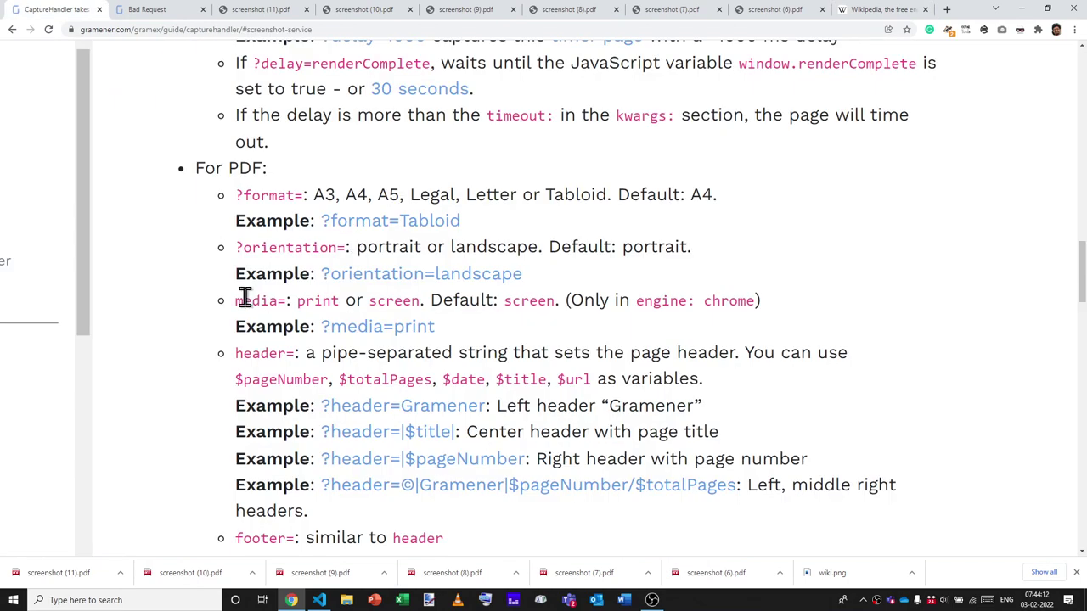
{"action": "key", "text": "ctrl+Tab"}
Add &media=print to the A3 portrait capture URL and open the two-page screenshot (12).pdf.
{"action": "key", "text": "ctrl+l"}
{"action": "type", "text": "http://localhost:9988/capture?url=https://en.wikipedia.org/wiki/Main_Page&format=A3&orientation=portrait"}
{"action": "type", "text": "&me"}
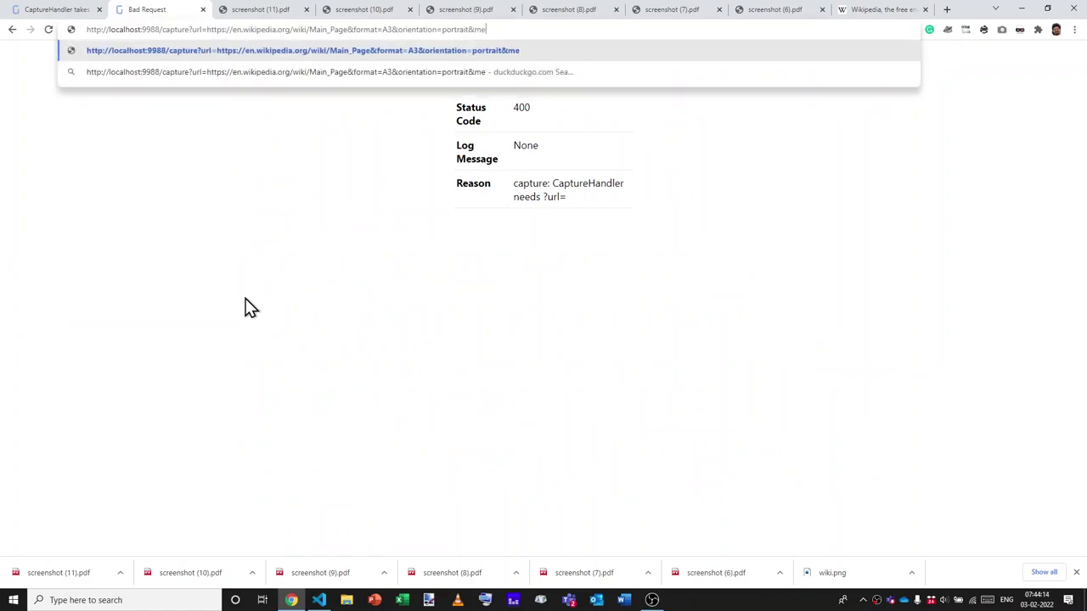
{"action": "type", "text": "dia=print"}
{"action": "key", "text": "Return"}
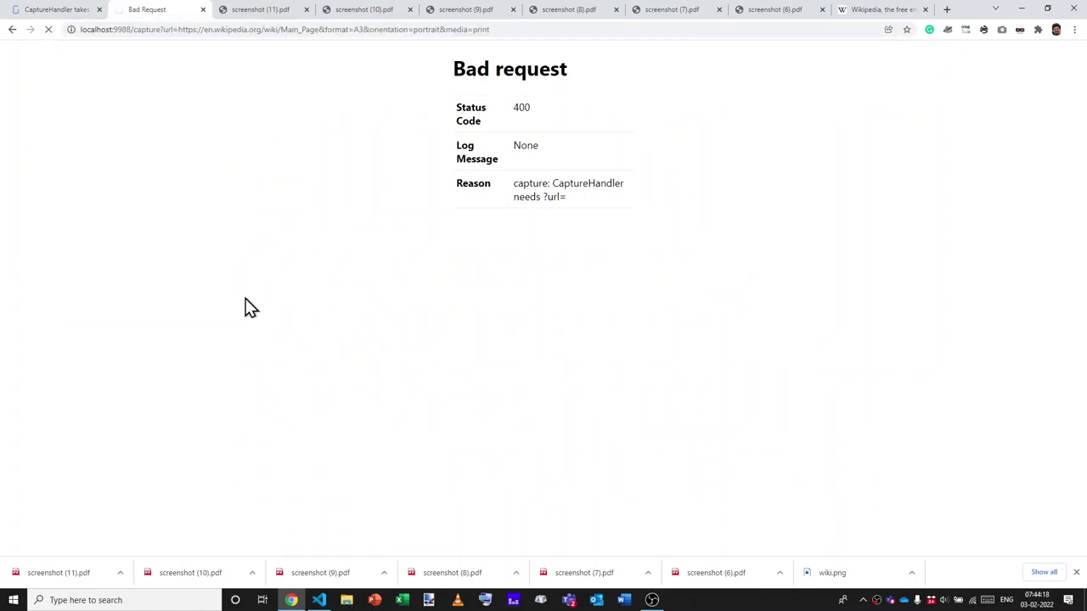
{"action": "left_click", "coordinate": [71, 571]}
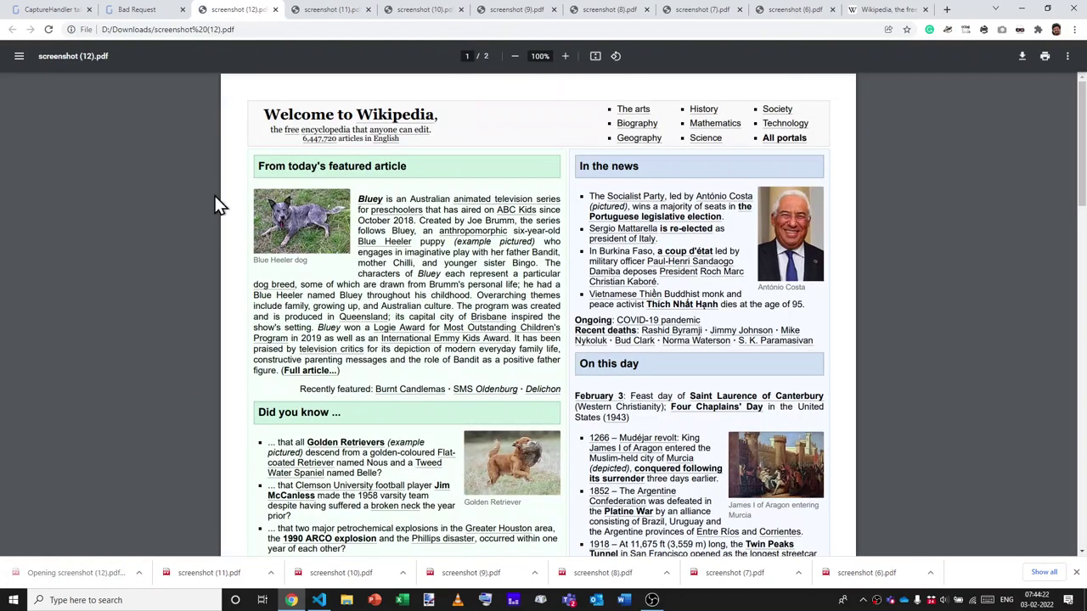
{"action": "scroll", "coordinate": [215, 199], "scroll_direction": "down", "scroll_amount": 6}
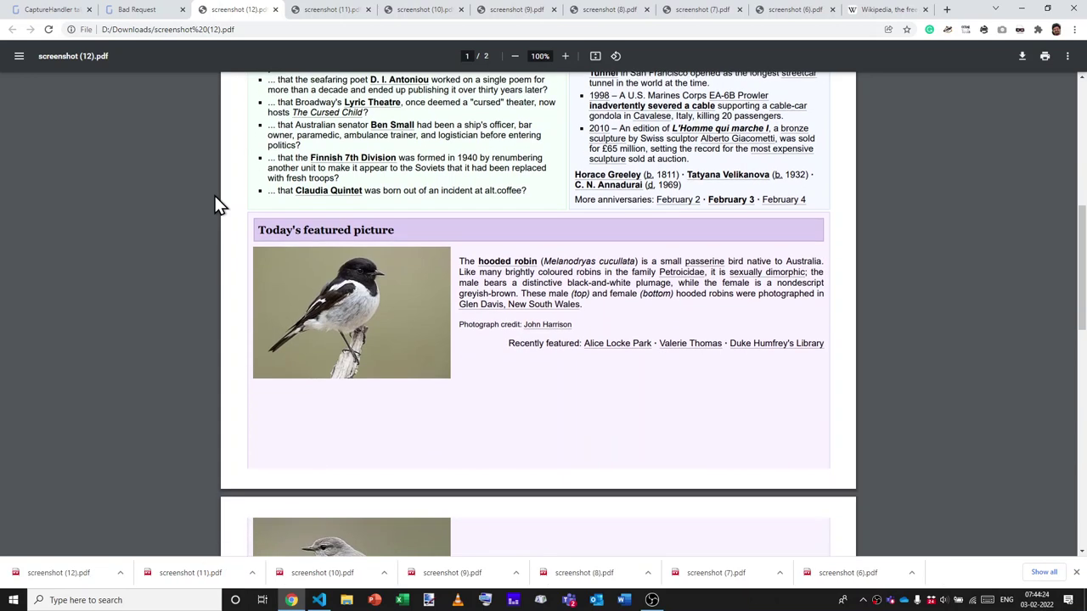
{"action": "key", "text": "ctrl+shift+Tab"}
{"action": "key", "text": "ctrl+shift+Tab"}
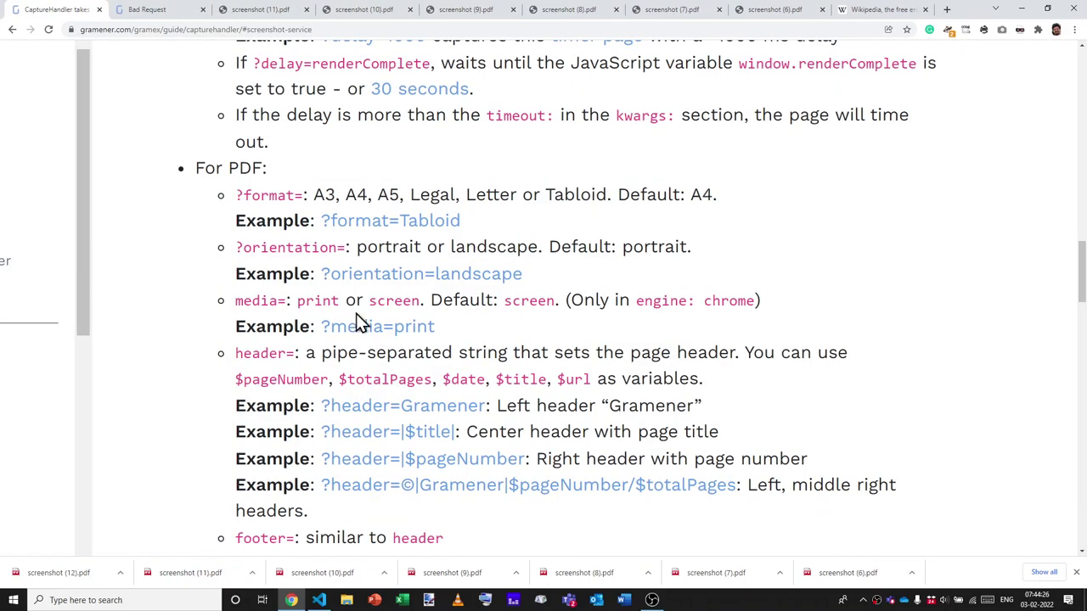
Replace the URL's format options with header=My new page, fixing the typo, and request the capture.
{"action": "double_click", "coordinate": [272, 286]}
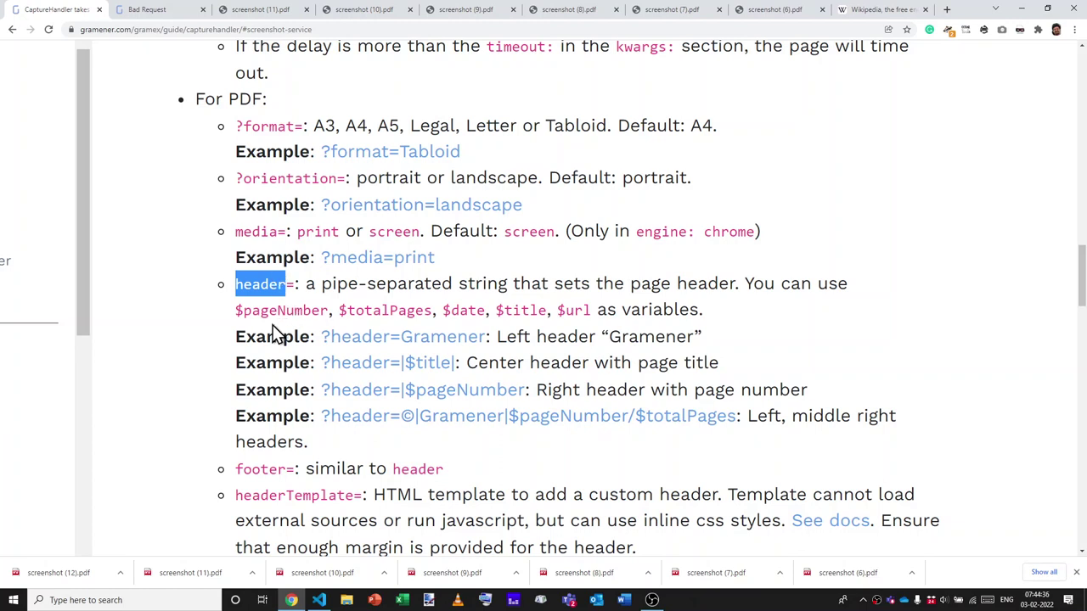
{"action": "key", "text": "ctrl+Tab"}
{"action": "key", "text": "ctrl+l"}
{"action": "type", "text": "http://localhost:9988/capture?url=https://en.wikipedia.org/wiki/Main_Page&format=A3&orientation=portrait&media=print"}
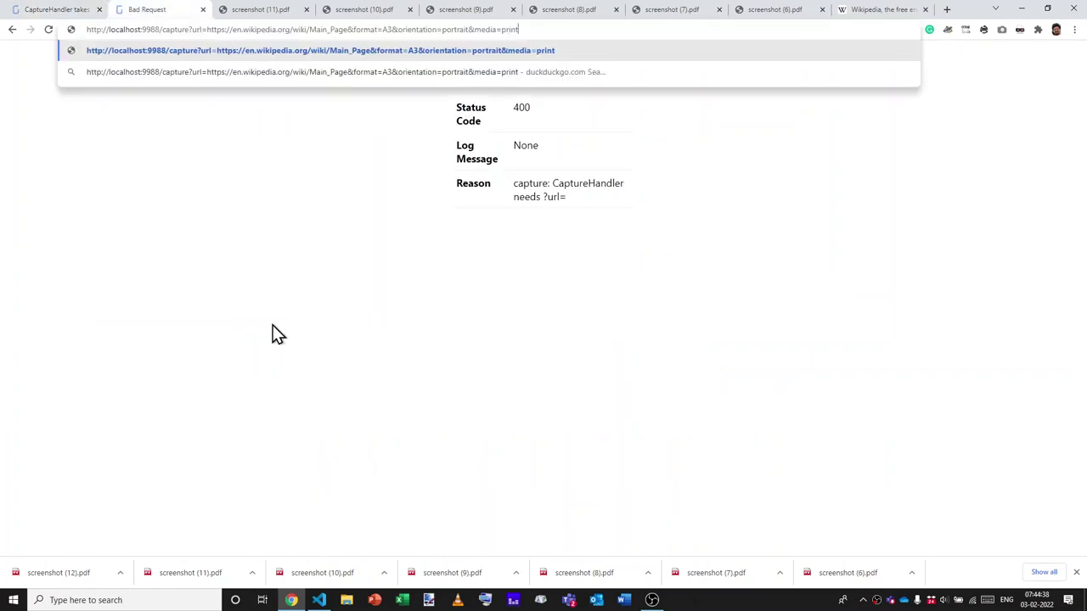
{"action": "key", "text": "ctrl+shift+Left"}
{"action": "key", "text": "ctrl+shift+Left"}
{"action": "key", "text": "ctrl+shift+Left"}
{"action": "key", "text": "ctrl+shift+Left"}
{"action": "key", "text": "ctrl+shift+Left"}
{"action": "key", "text": "ctrl+shift+Left"}
{"action": "type", "text": "h"}
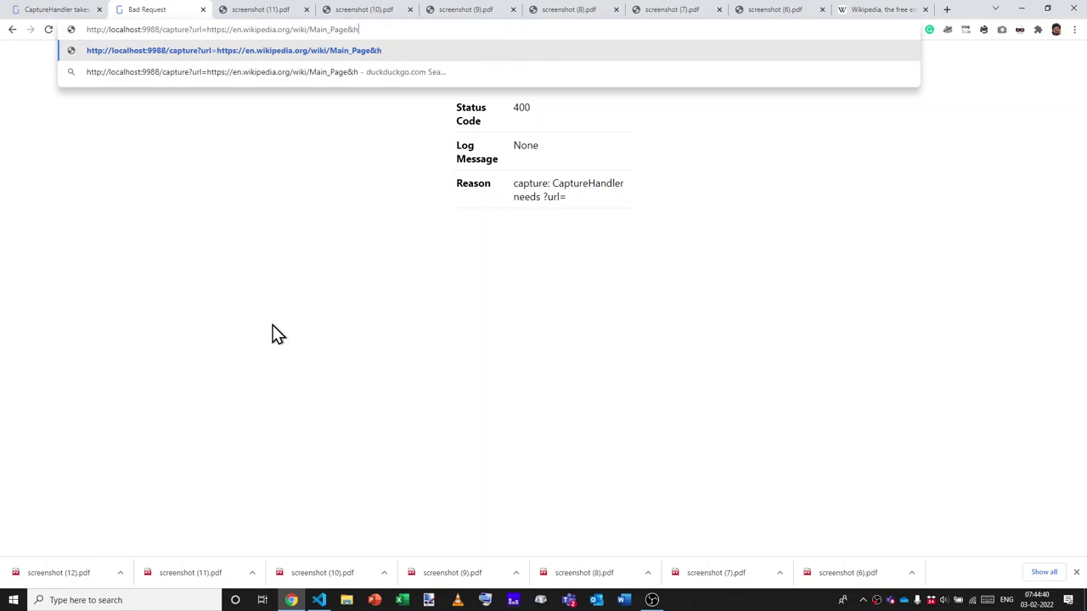
{"action": "type", "text": "eader="}
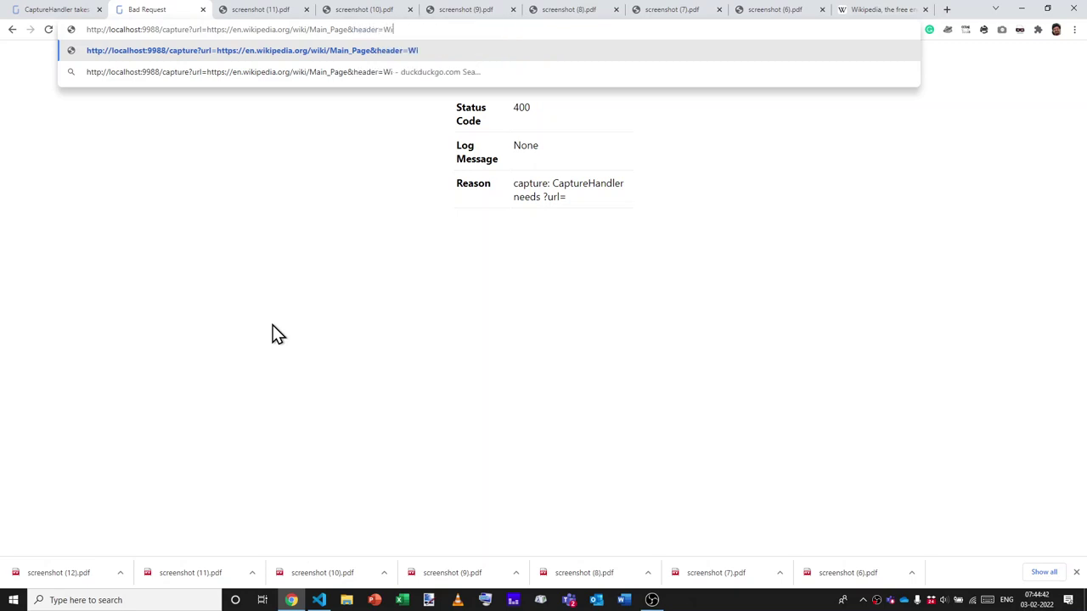
{"action": "type", "text": "My new pge"}
{"action": "key", "text": "ctrl+a"}
{"action": "key", "text": "Right"}
{"action": "key", "text": "Left"}
{"action": "key", "text": "Left"}
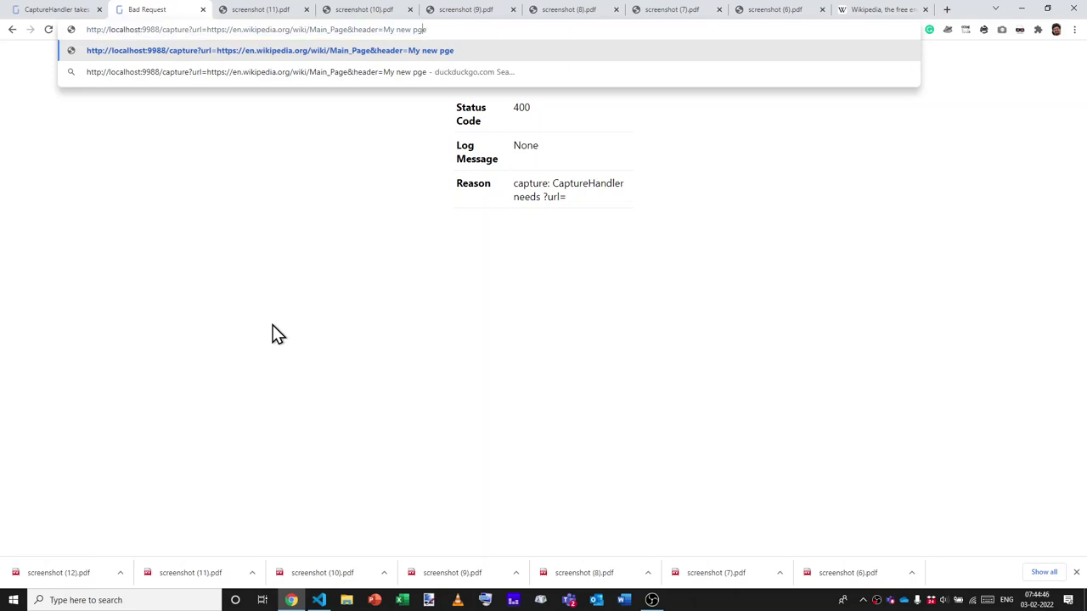
{"action": "type", "text": "a"}
{"action": "key", "text": "ctrl+a"}
{"action": "key", "text": "Return"}
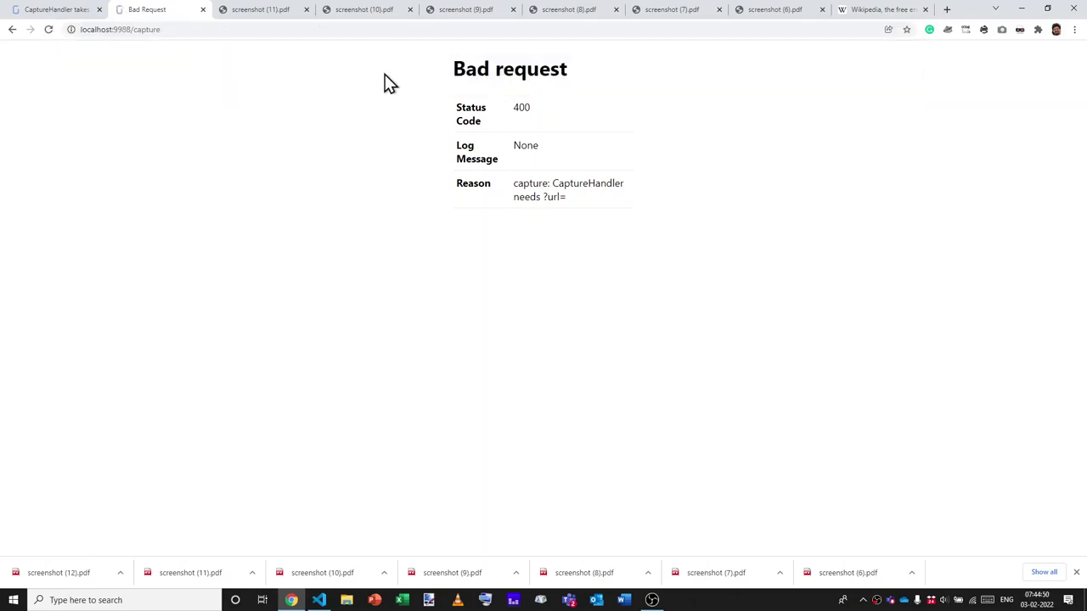
Check the 'My new page' header in screenshot (13).pdf, then close it.
{"action": "left_click", "coordinate": [48, 577]}
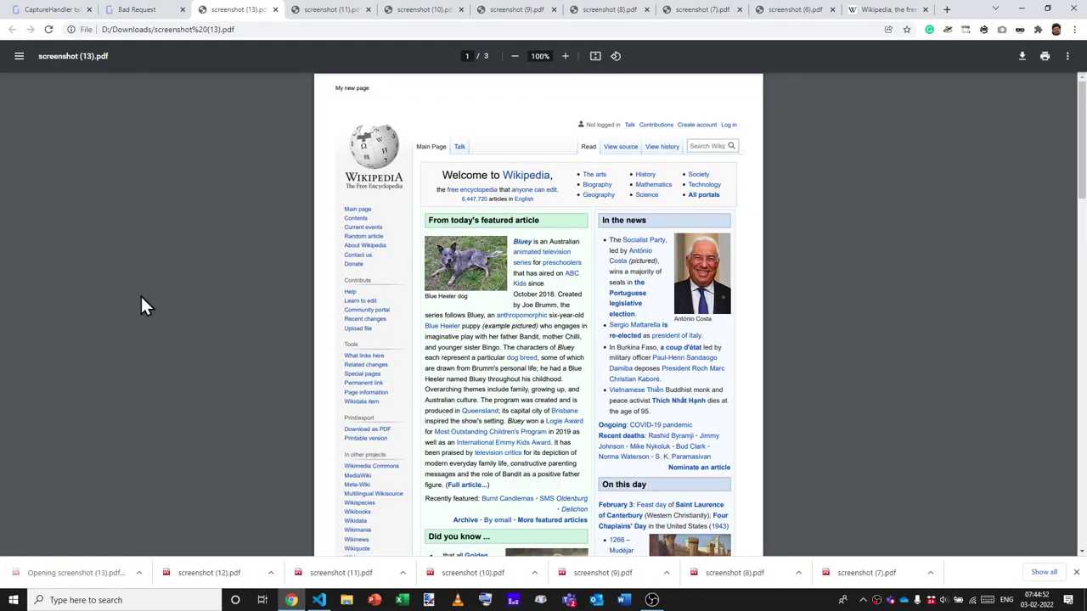
{"action": "triple_click", "coordinate": [362, 89]}
{"action": "left_click", "coordinate": [431, 116]}
{"action": "scroll", "coordinate": [430, 114], "scroll_direction": "down", "scroll_amount": 5}
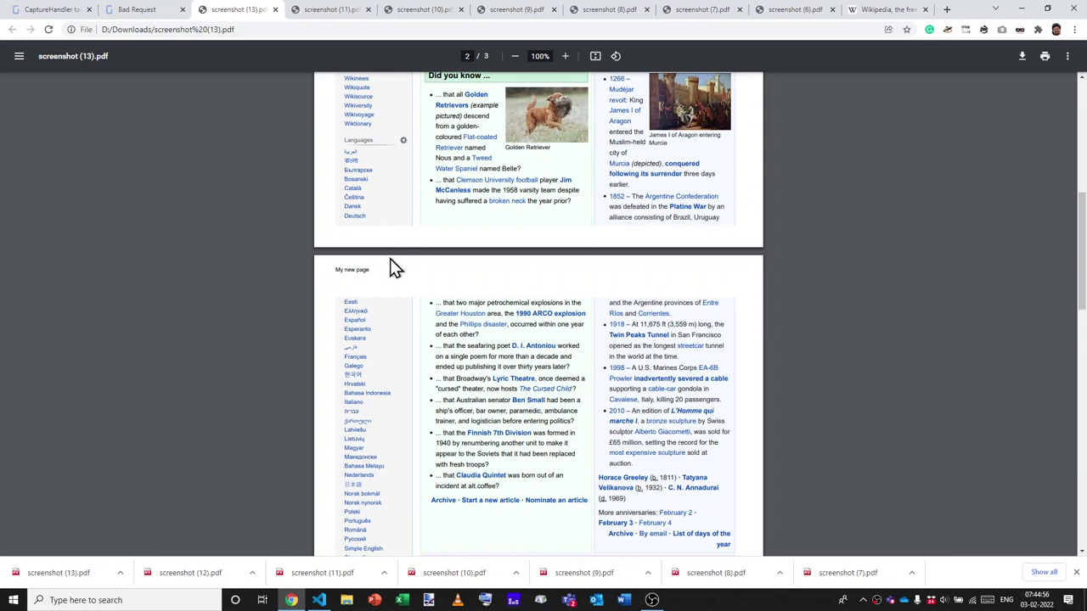
{"action": "key", "text": "ctrl+shift+Tab"}
{"action": "key", "text": "ctrl+Tab"}
{"action": "key", "text": "ctrl+w"}
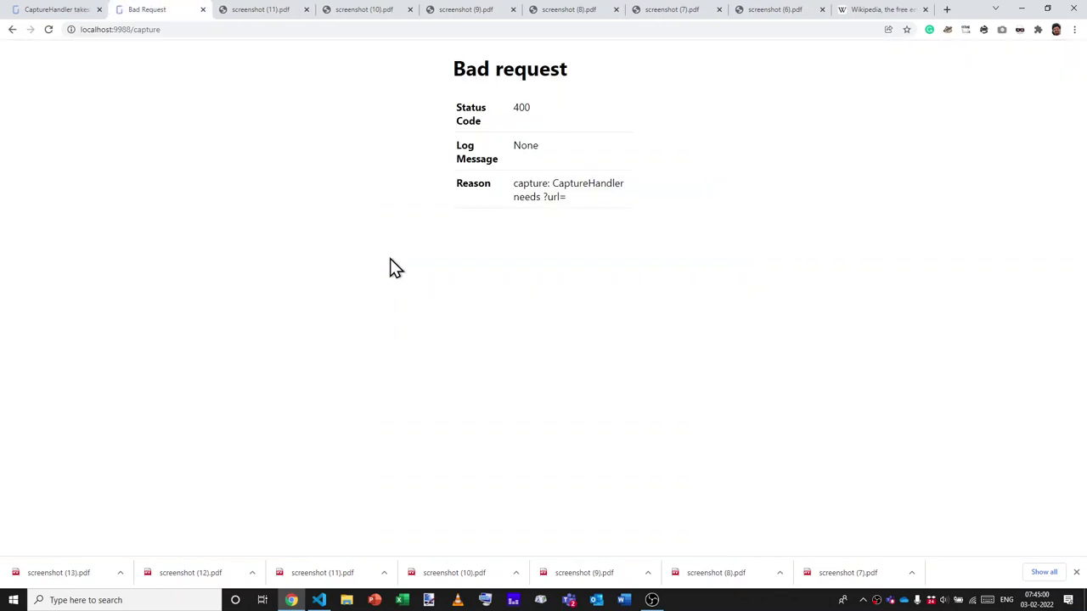
{"action": "key", "text": "ctrl+shift+Tab"}
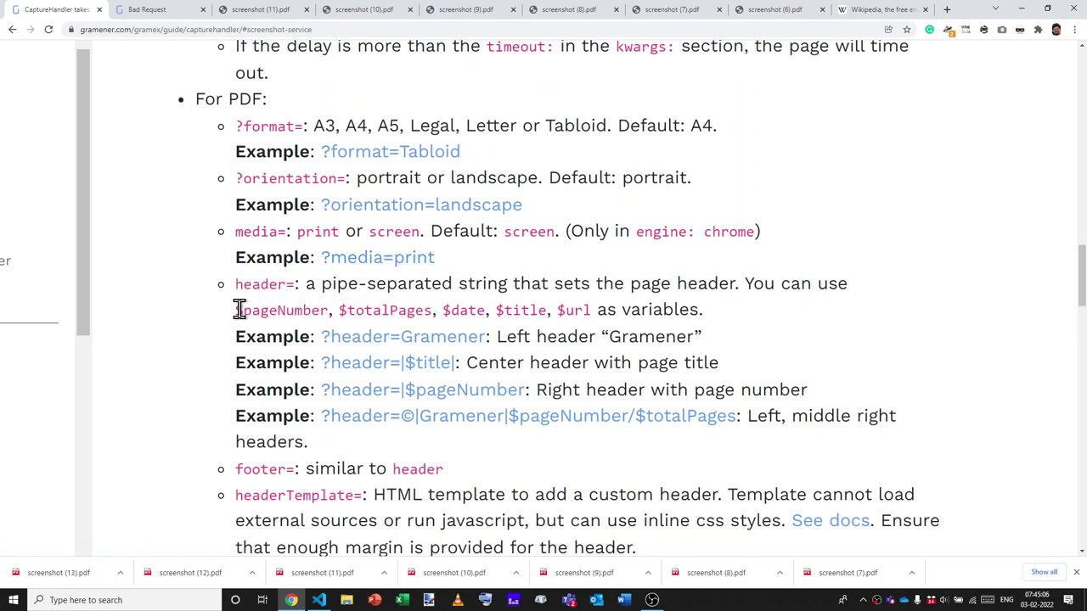
{"action": "left_click_drag", "start_coordinate": [238, 310], "coordinate": [329, 313]}
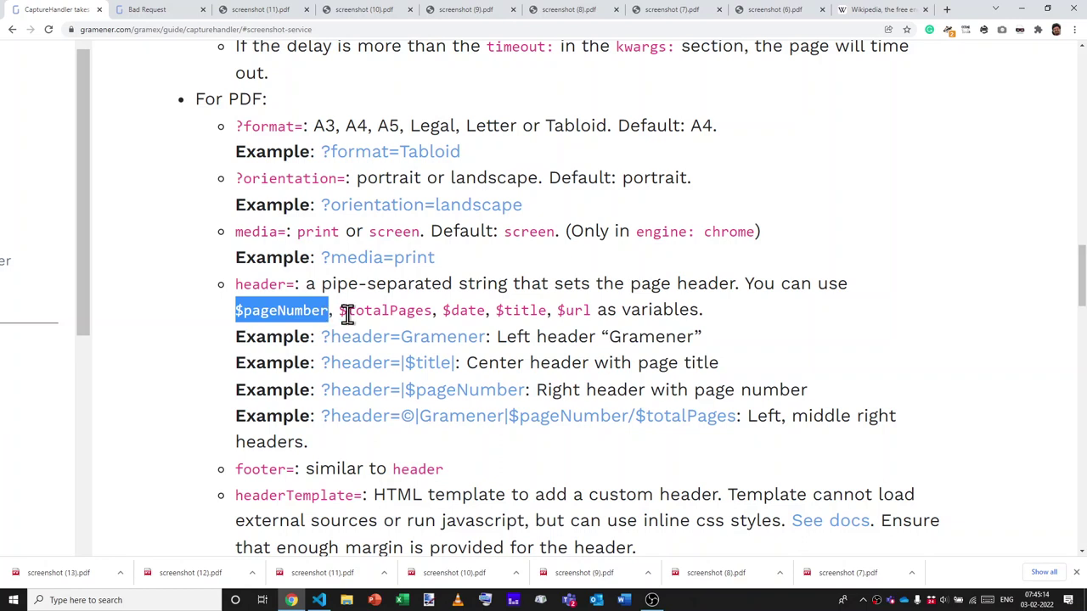
{"action": "left_click", "coordinate": [335, 311]}
{"action": "double_click", "coordinate": [426, 311]}
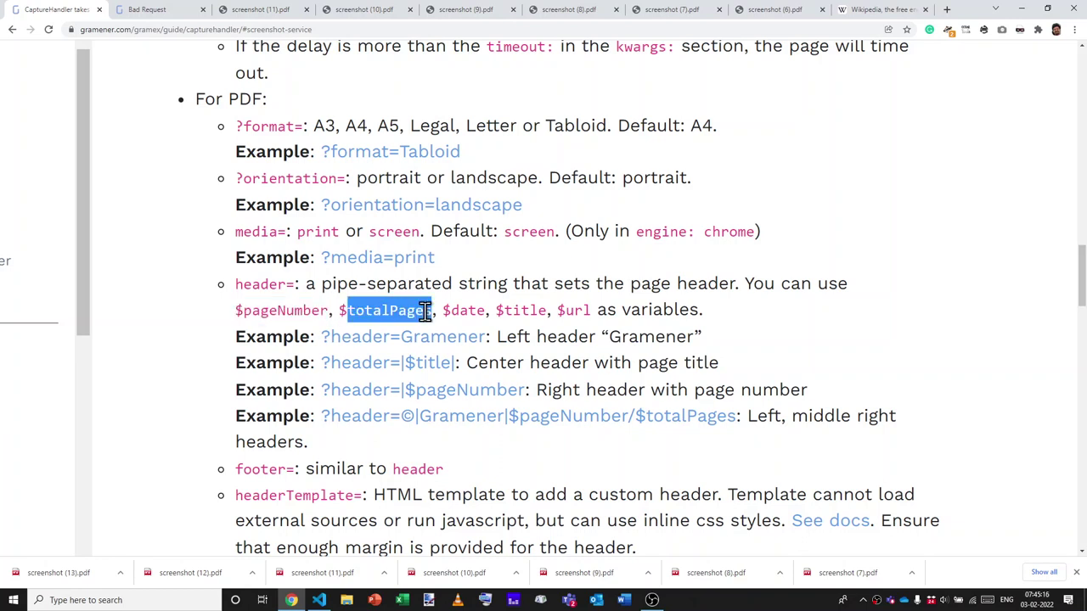
{"action": "left_click_drag", "start_coordinate": [236, 311], "coordinate": [431, 312]}
{"action": "left_click", "coordinate": [431, 314]}
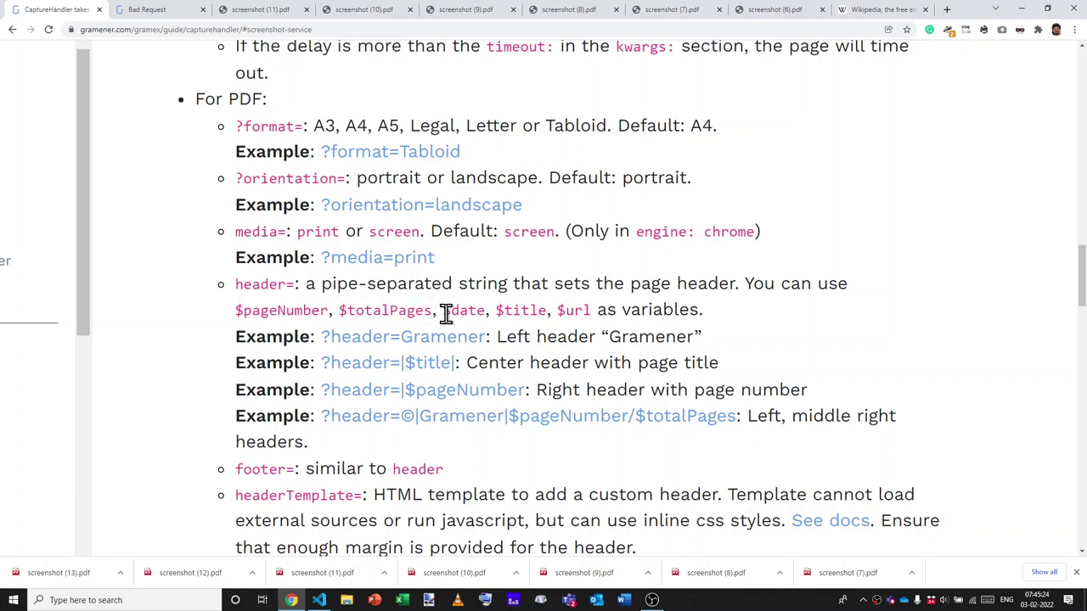
{"action": "left_click_drag", "start_coordinate": [447, 313], "coordinate": [502, 311]}
{"action": "double_click", "coordinate": [501, 313]}
{"action": "double_click", "coordinate": [577, 312]}
{"action": "left_click", "coordinate": [561, 311]}
{"action": "left_click_drag", "start_coordinate": [326, 283], "coordinate": [443, 290]}
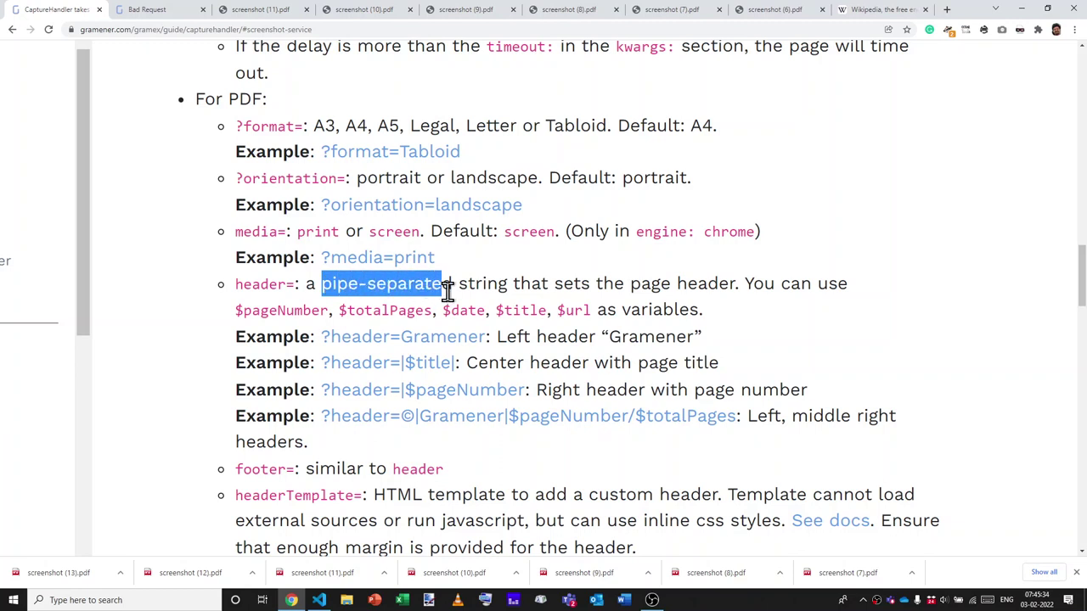
{"action": "left_click", "coordinate": [448, 288]}
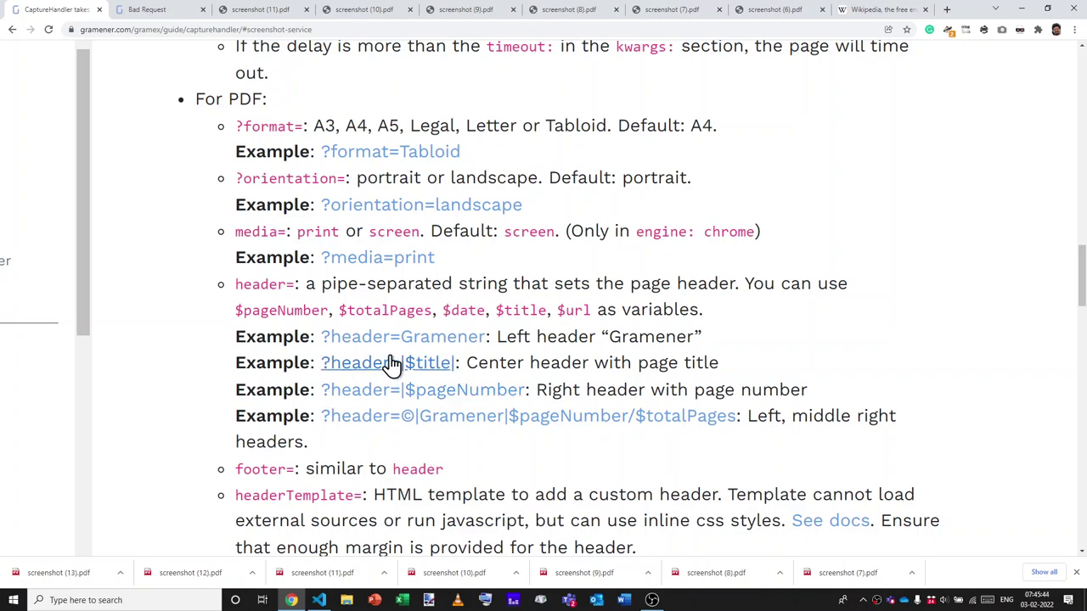
{"action": "scroll", "coordinate": [391, 355], "scroll_direction": "up", "scroll_amount": 3}
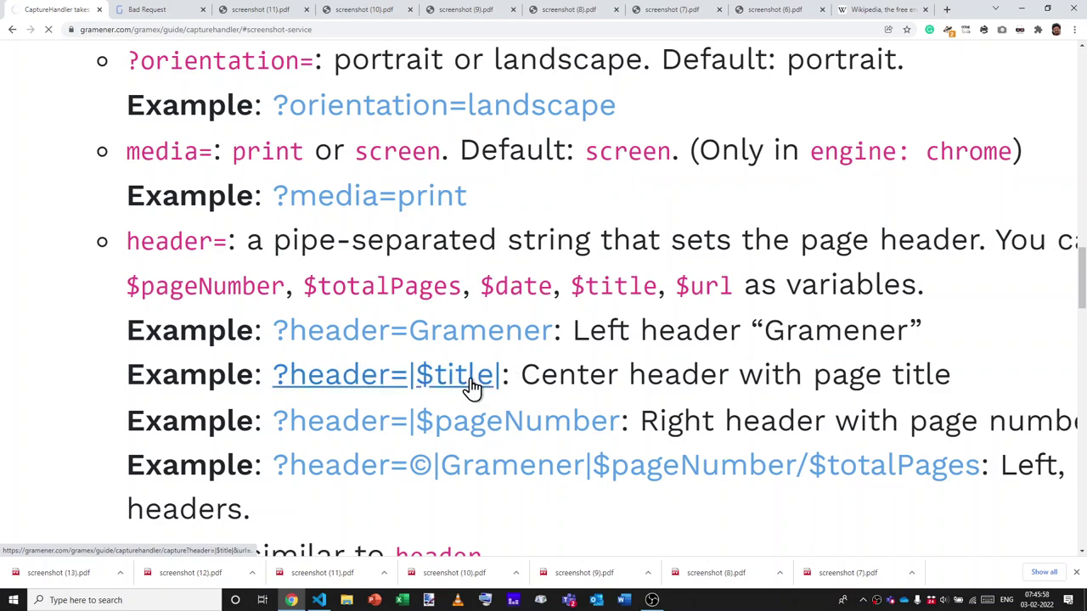
Export the guide with a centred |$title| header and check screenshot (14).pdf.
{"action": "left_click", "coordinate": [410, 379]}
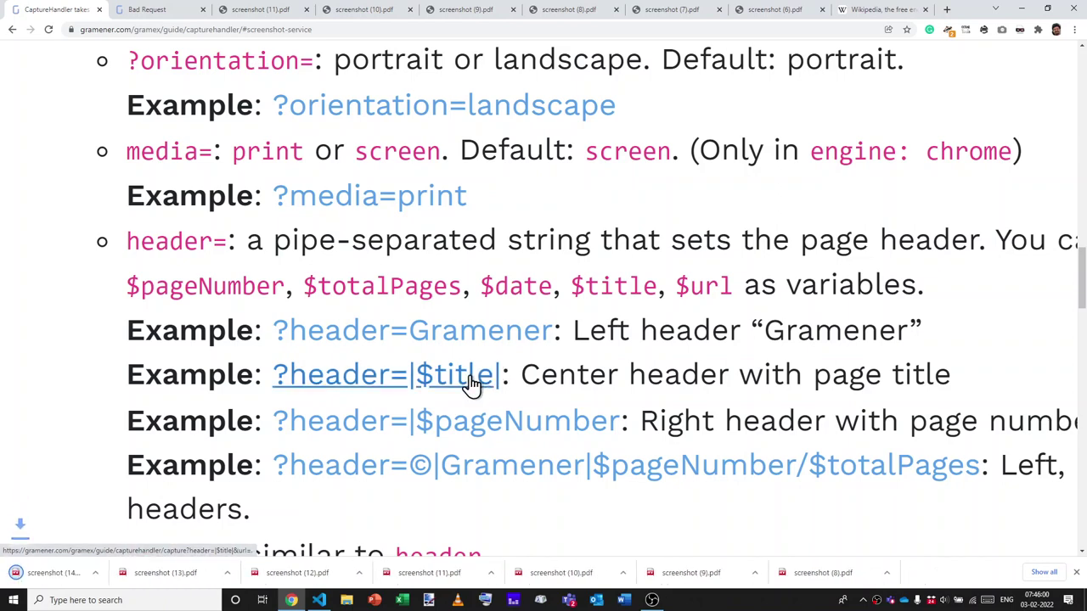
{"action": "left_click", "coordinate": [87, 574]}
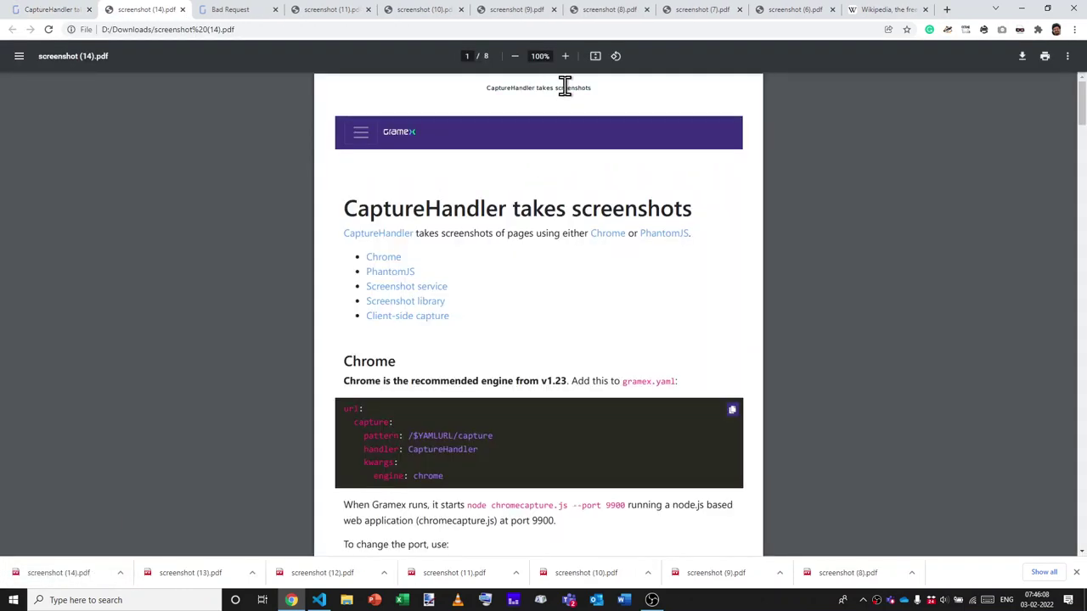
{"action": "key", "text": "ctrl+w"}
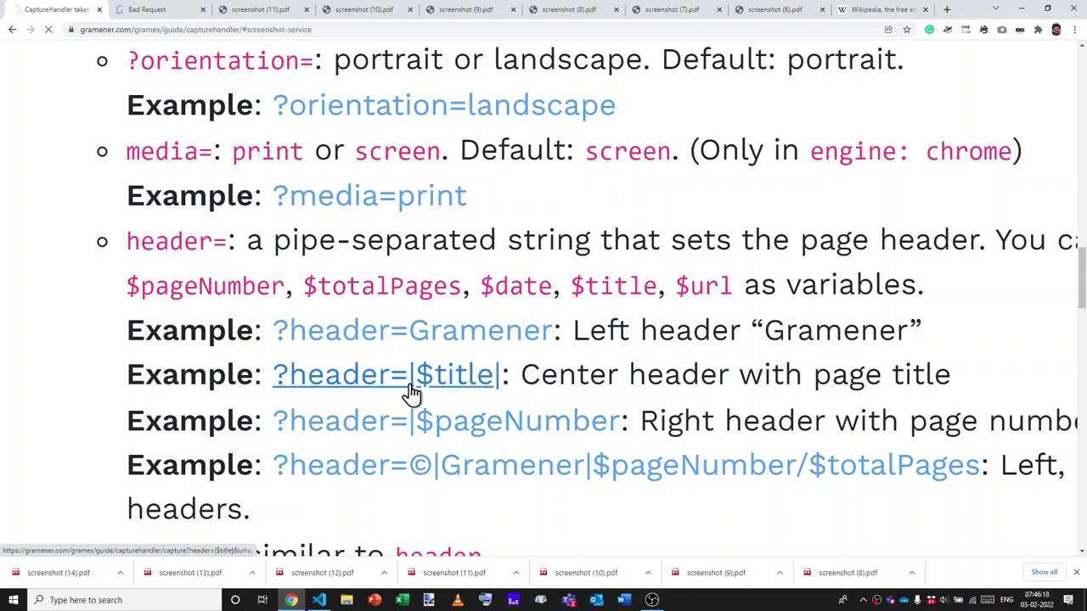
Export the guide with a |$pageNumber header and review screenshot (15).pdf.
{"action": "scroll", "coordinate": [413, 390], "scroll_direction": "down", "scroll_amount": 5, "text": "ctrl"}
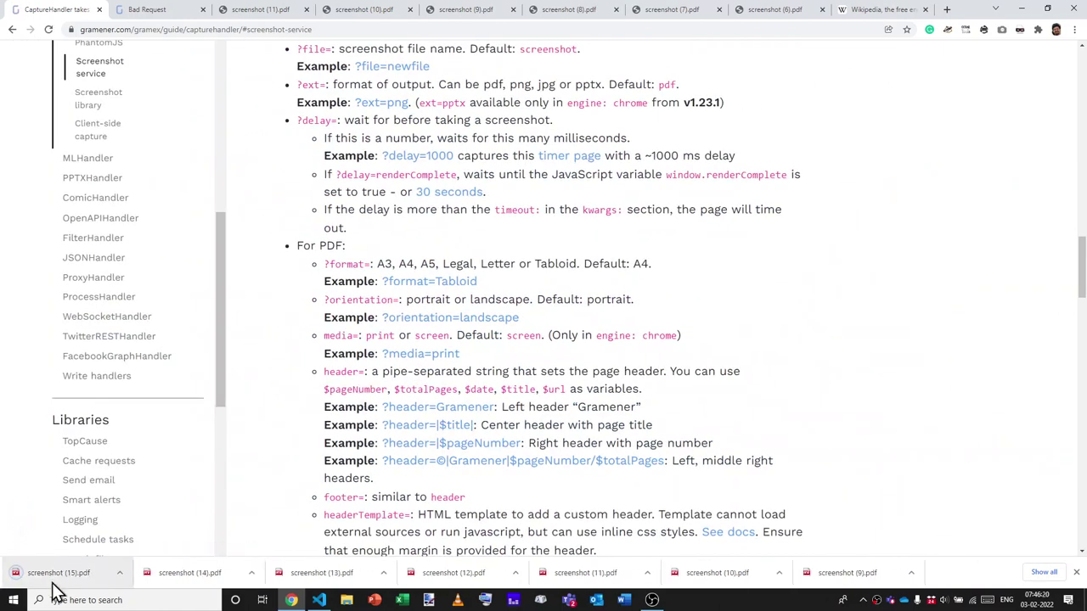
{"action": "left_click", "coordinate": [47, 578]}
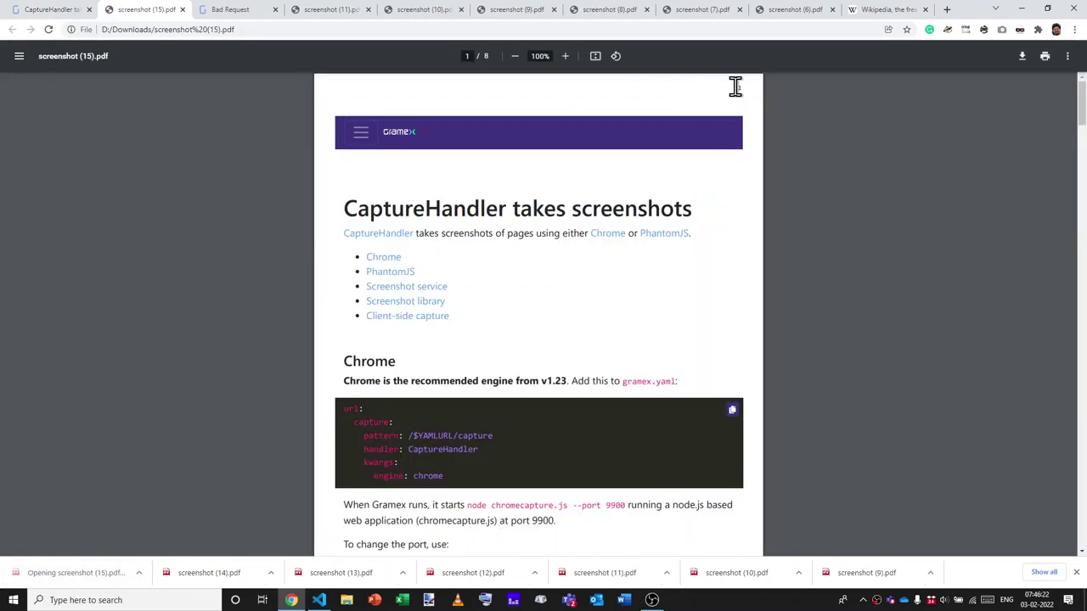
{"action": "scroll", "coordinate": [742, 132], "scroll_direction": "down", "scroll_amount": 10}
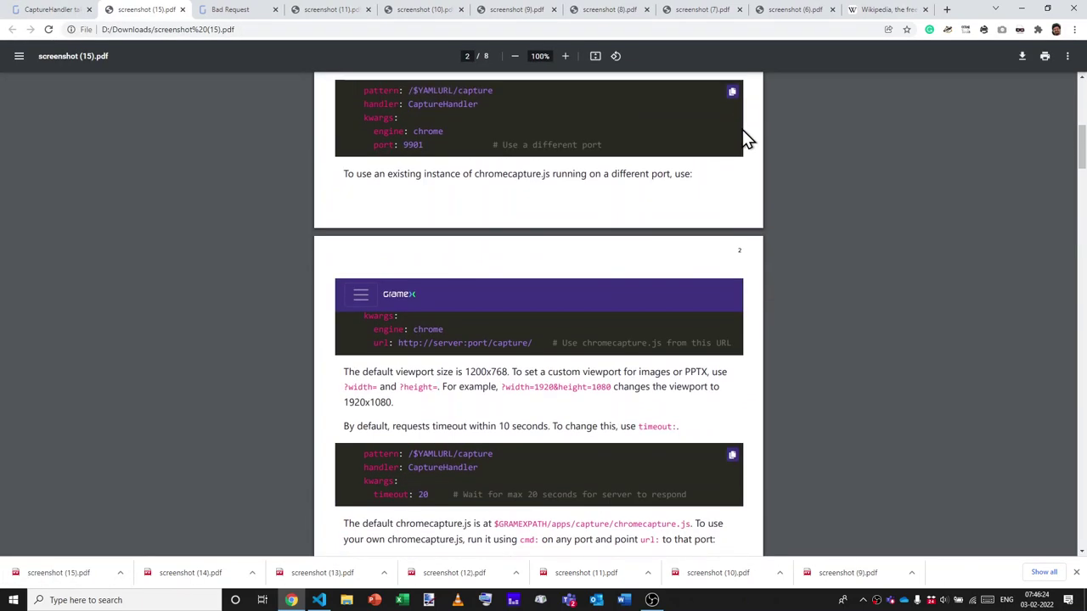
{"action": "key", "text": "ctrl+w"}
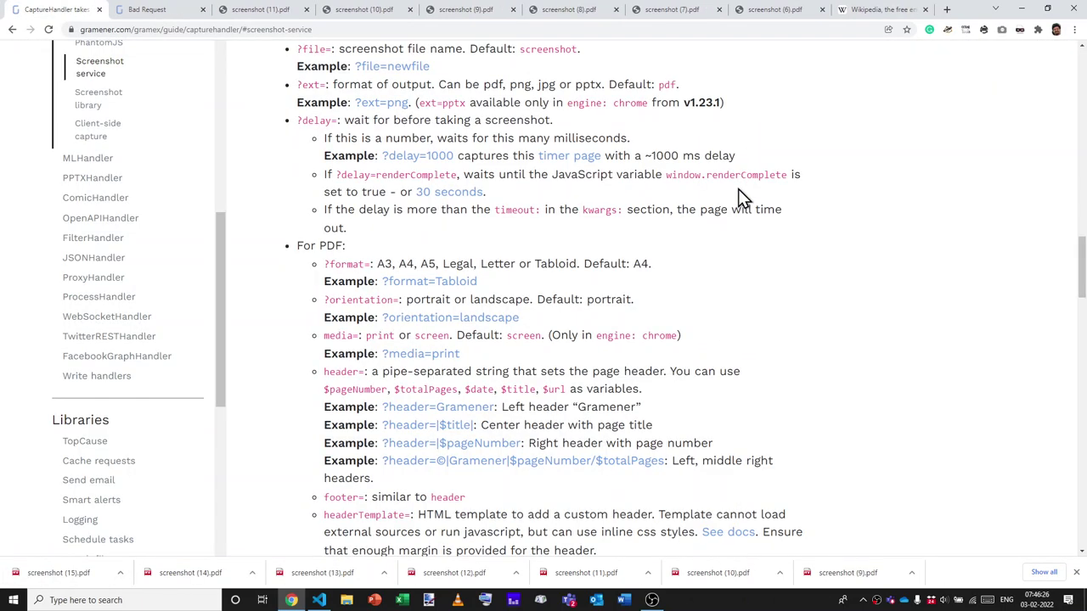
Export with ©, Gramener and page/total headers and review the 8-page screenshot (16).pdf.
{"action": "scroll", "coordinate": [543, 383], "scroll_direction": "up", "scroll_amount": 4, "text": "ctrl"}
{"action": "scroll", "coordinate": [539, 374], "scroll_direction": "down", "scroll_amount": 2}
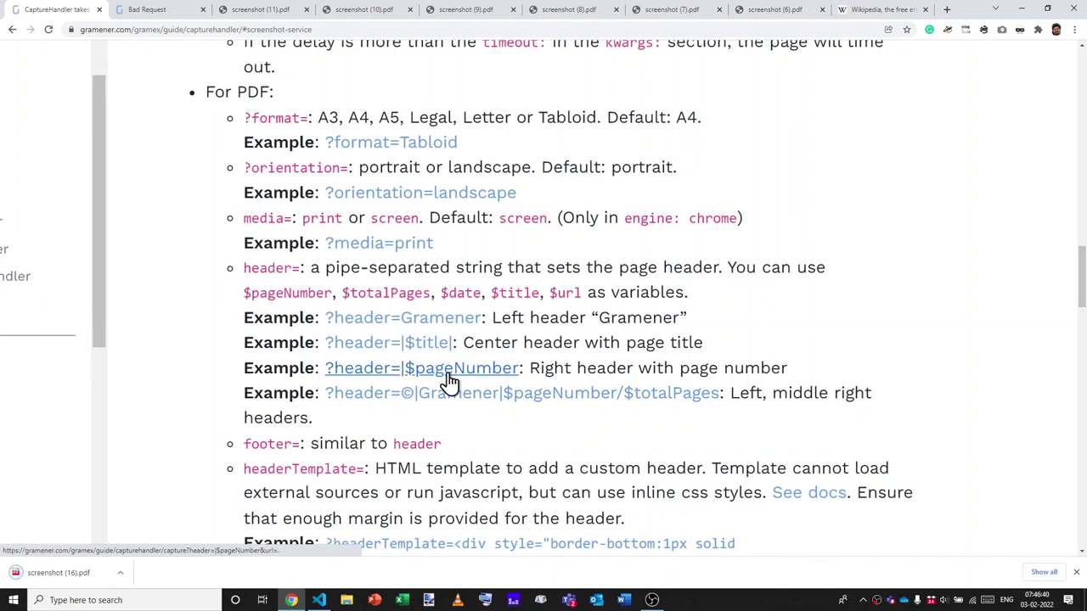
{"action": "left_click", "coordinate": [71, 581]}
{"action": "scroll", "coordinate": [514, 97], "scroll_direction": "up", "scroll_amount": 5}
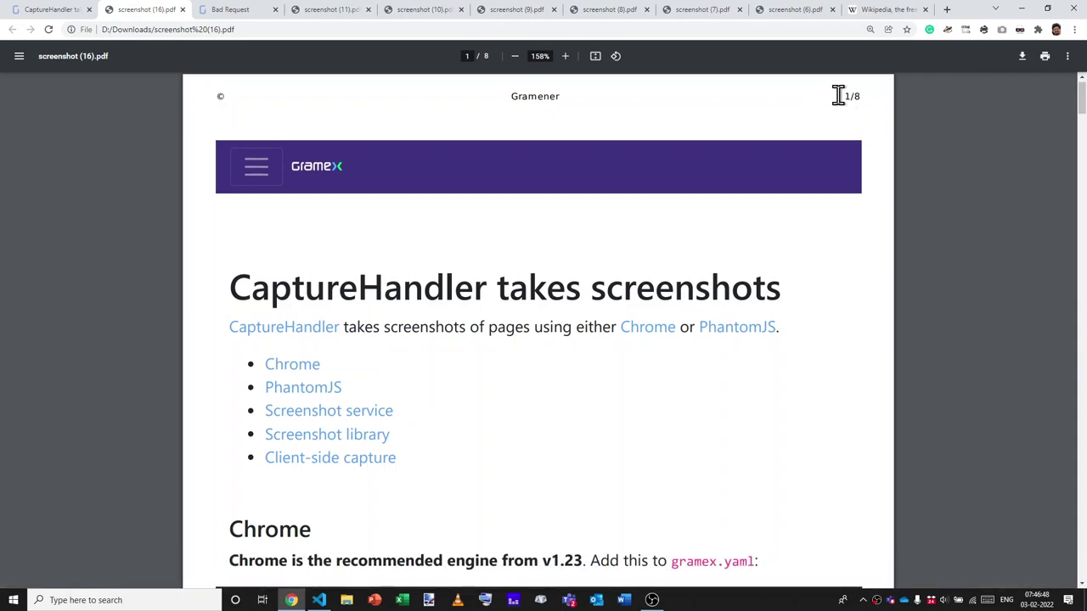
{"action": "scroll", "coordinate": [808, 230], "scroll_direction": "down", "scroll_amount": 10}
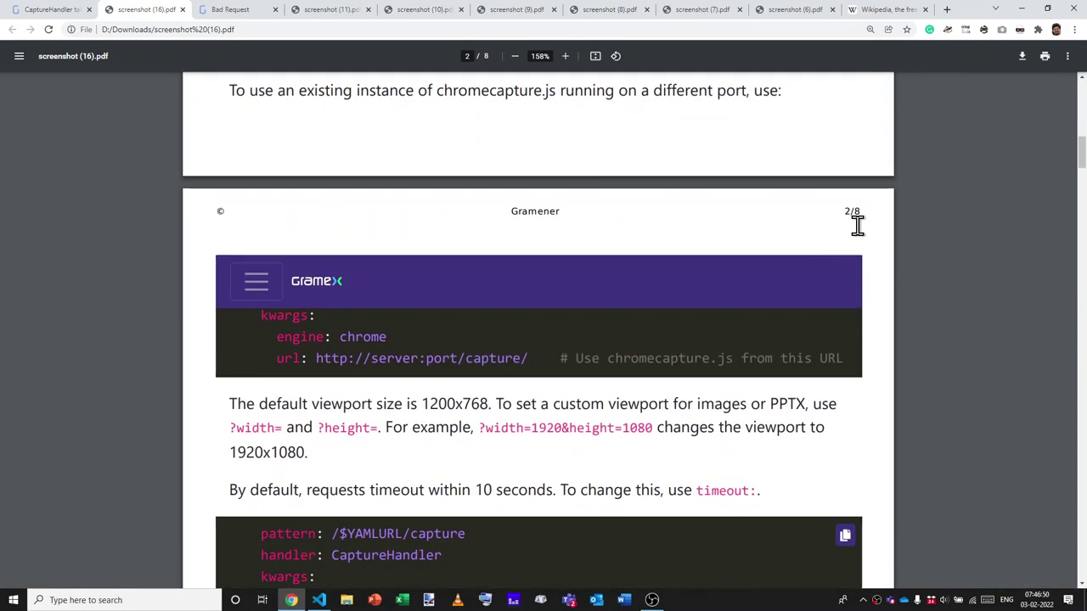
{"action": "key", "text": "ctrl+w"}
{"action": "scroll", "coordinate": [633, 310], "scroll_direction": "down", "scroll_amount": 1}
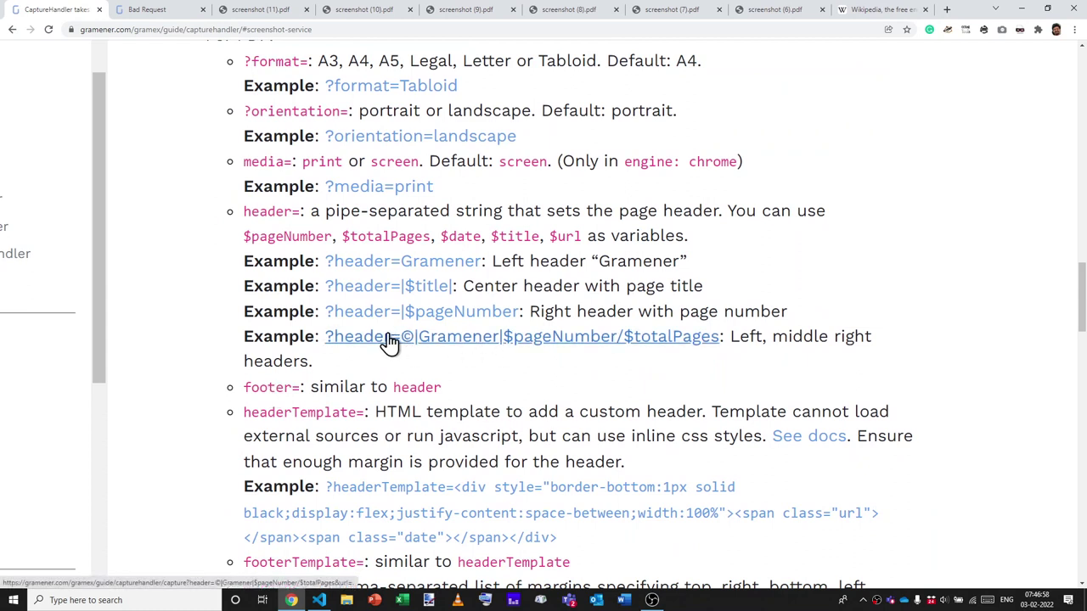
Run the headerTemplate example and review screenshot (17).pdf's URL-and-date header.
{"action": "scroll", "coordinate": [389, 341], "scroll_direction": "down", "scroll_amount": 1}
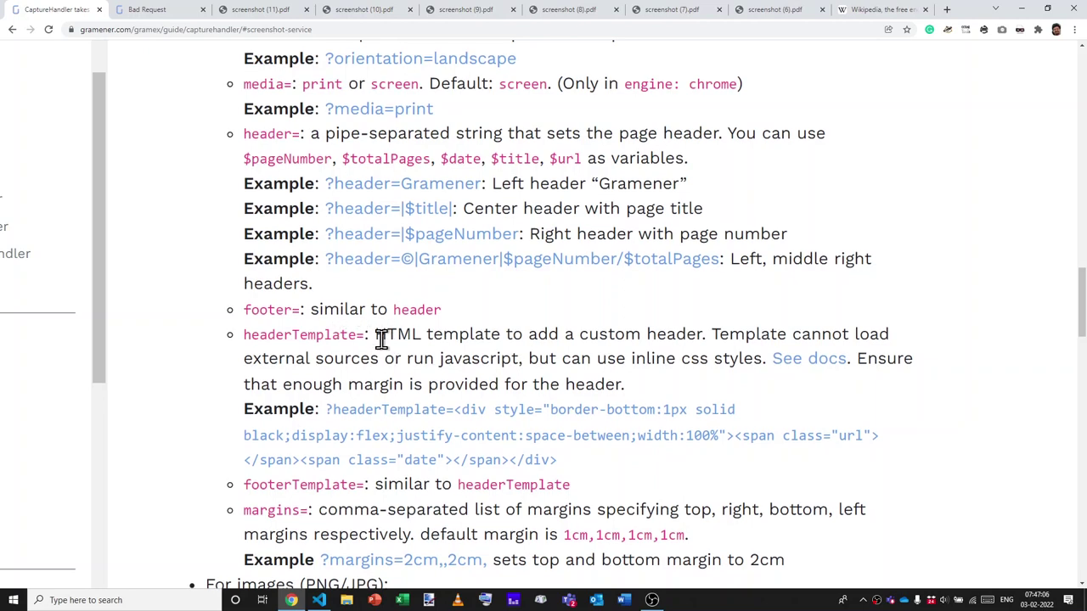
{"action": "scroll", "coordinate": [382, 338], "scroll_direction": "down", "scroll_amount": 1}
{"action": "scroll", "coordinate": [381, 339], "scroll_direction": "right", "scroll_amount": 1}
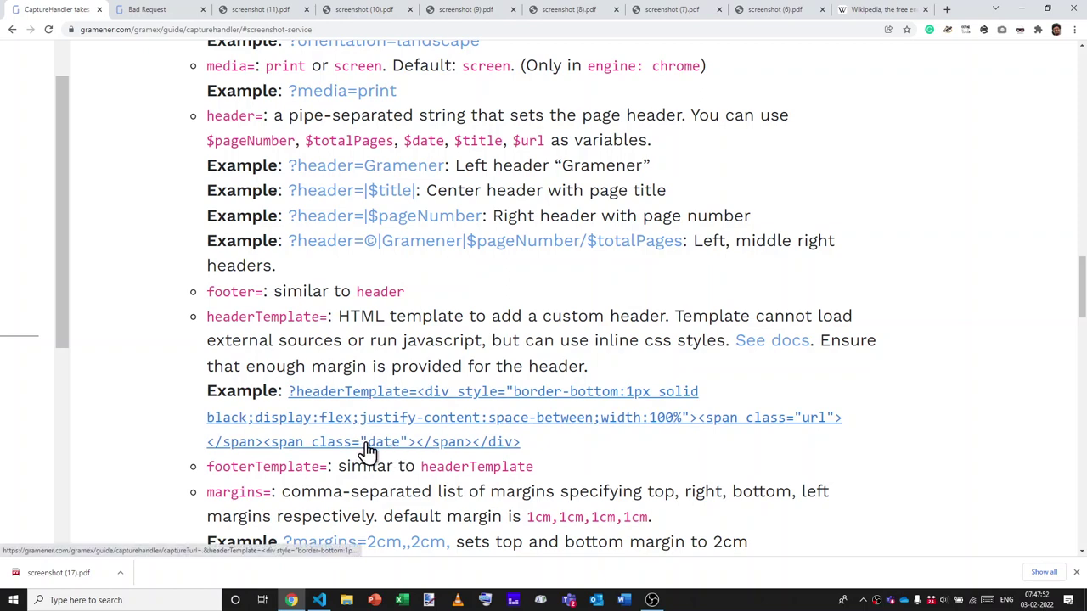
{"action": "left_click", "coordinate": [34, 576]}
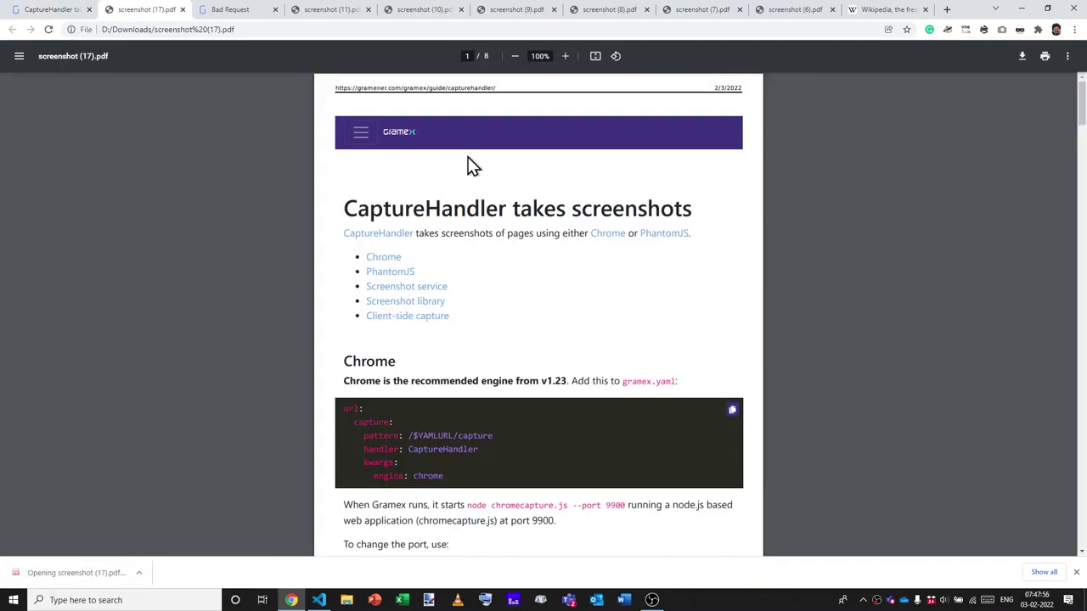
{"action": "scroll", "coordinate": [473, 166], "scroll_direction": "up", "scroll_amount": 5, "text": "ctrl"}
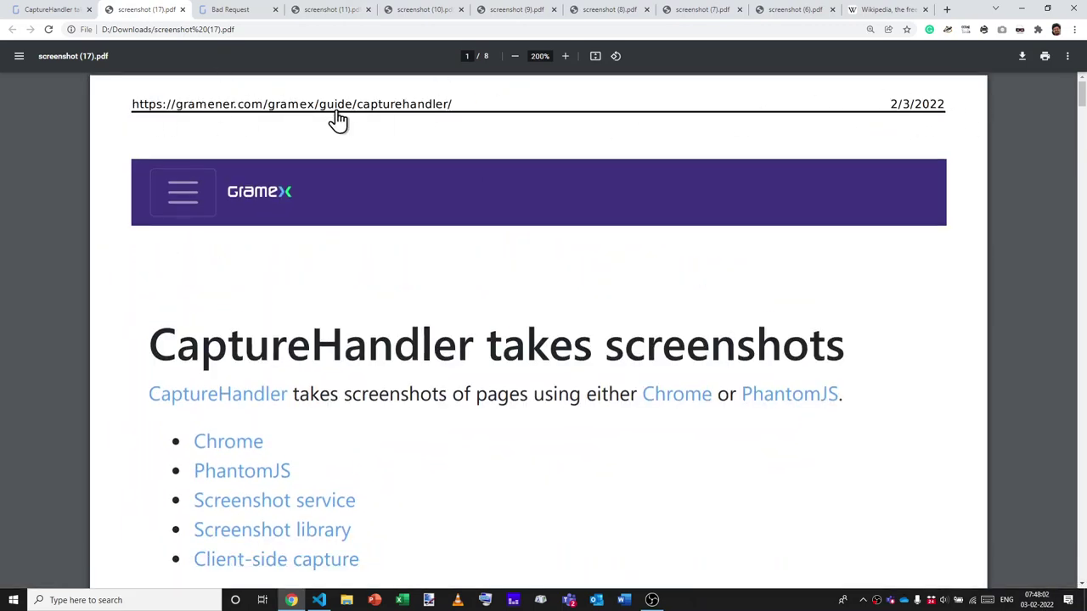
{"action": "scroll", "coordinate": [482, 150], "scroll_direction": "down", "scroll_amount": 3, "text": "ctrl"}
{"action": "key", "text": "ctrl+w"}
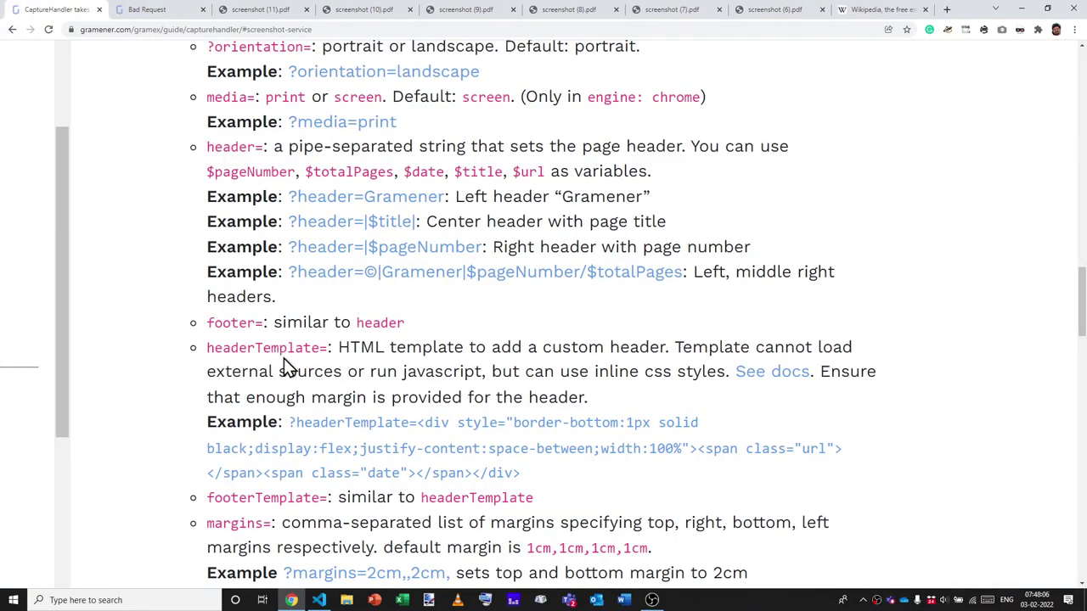
Read up on the margins parameter and its four 1cm defaults, enlarging the page text.
{"action": "scroll", "coordinate": [286, 368], "scroll_direction": "down", "scroll_amount": 1}
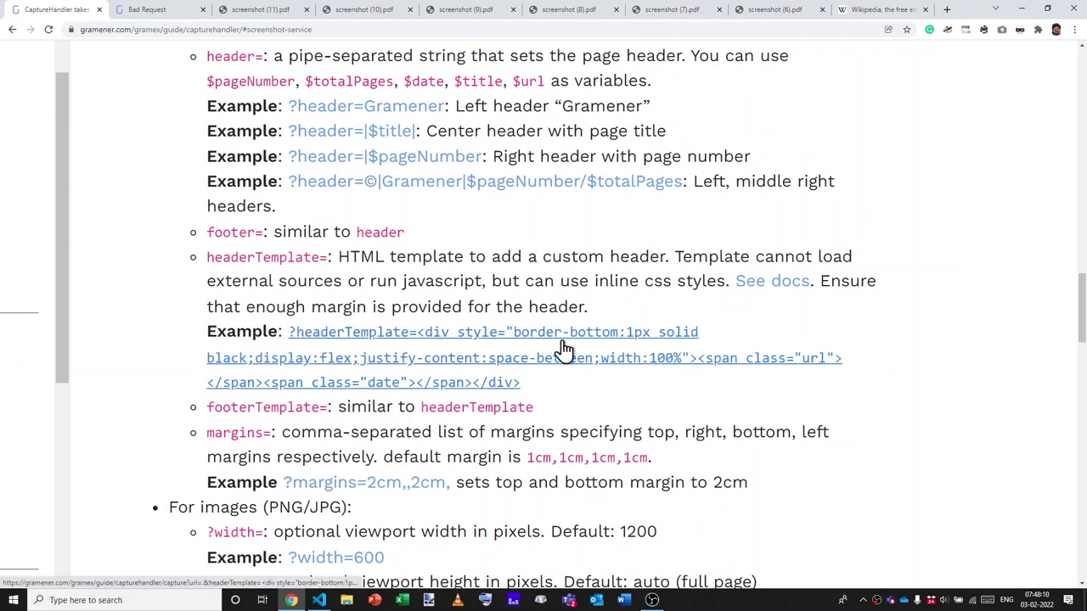
{"action": "scroll", "coordinate": [591, 356], "scroll_direction": "down", "scroll_amount": 1}
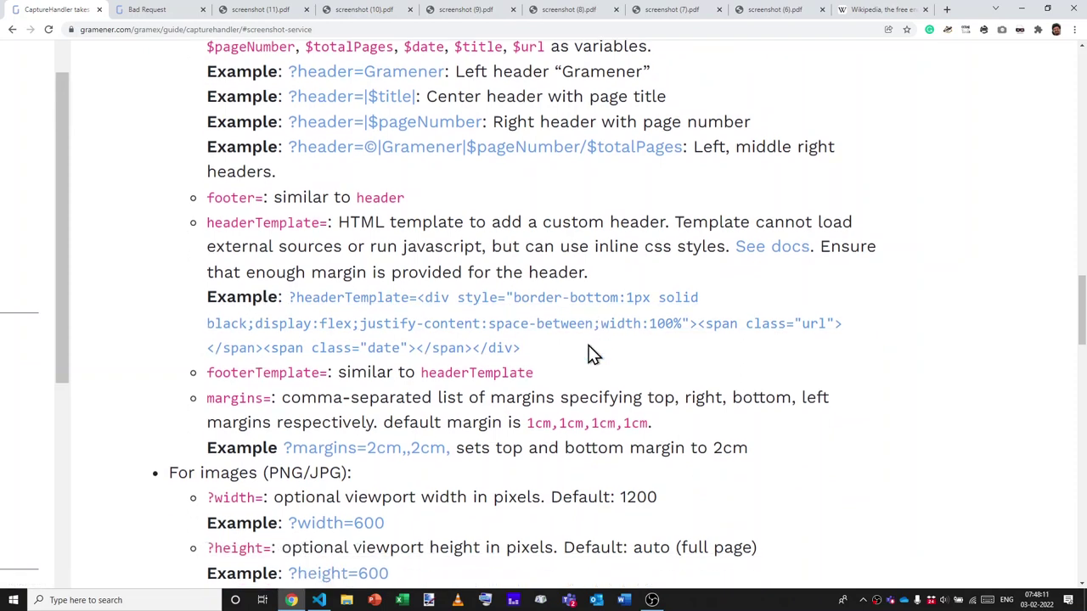
{"action": "double_click", "coordinate": [255, 399]}
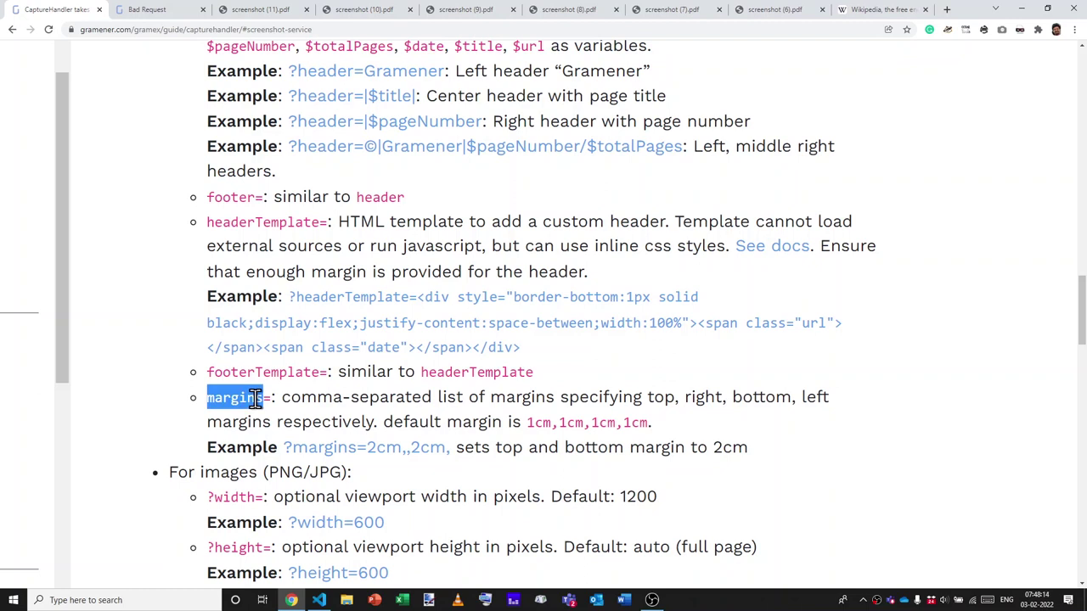
{"action": "left_click", "coordinate": [254, 399]}
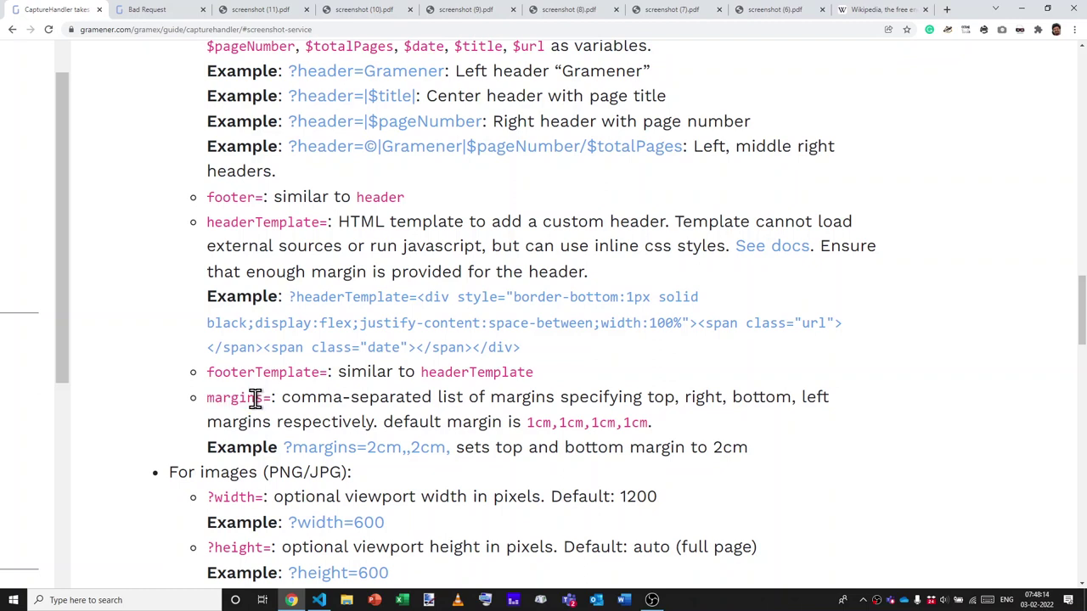
{"action": "double_click", "coordinate": [537, 422]}
{"action": "double_click", "coordinate": [571, 422]}
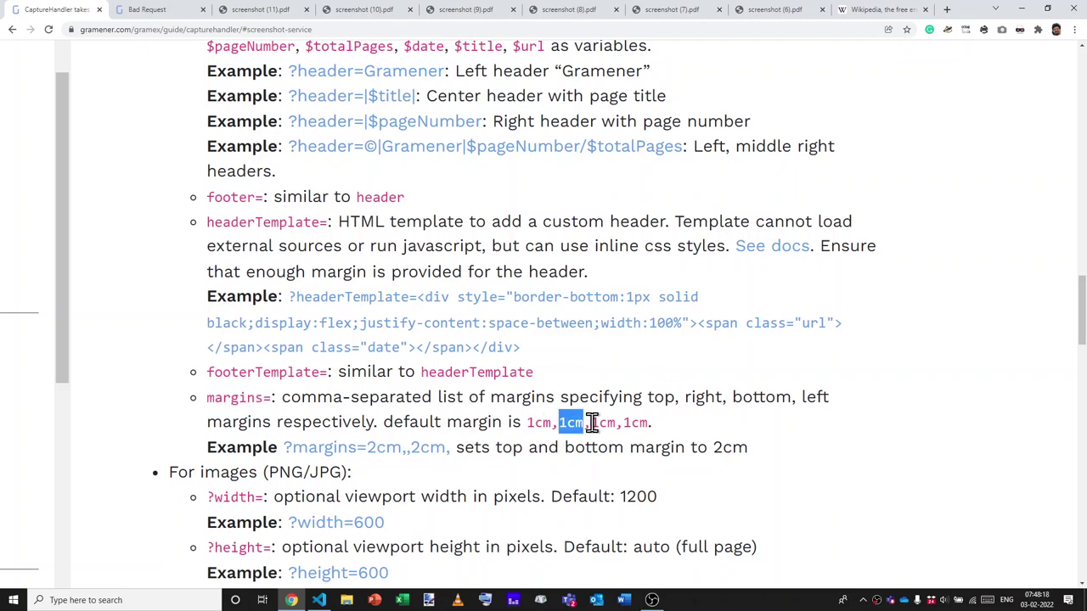
{"action": "double_click", "coordinate": [605, 422]}
{"action": "double_click", "coordinate": [636, 421]}
{"action": "left_click", "coordinate": [644, 422]}
{"action": "key", "text": "ctrl+plus"}
{"action": "key", "text": "ctrl+plus"}
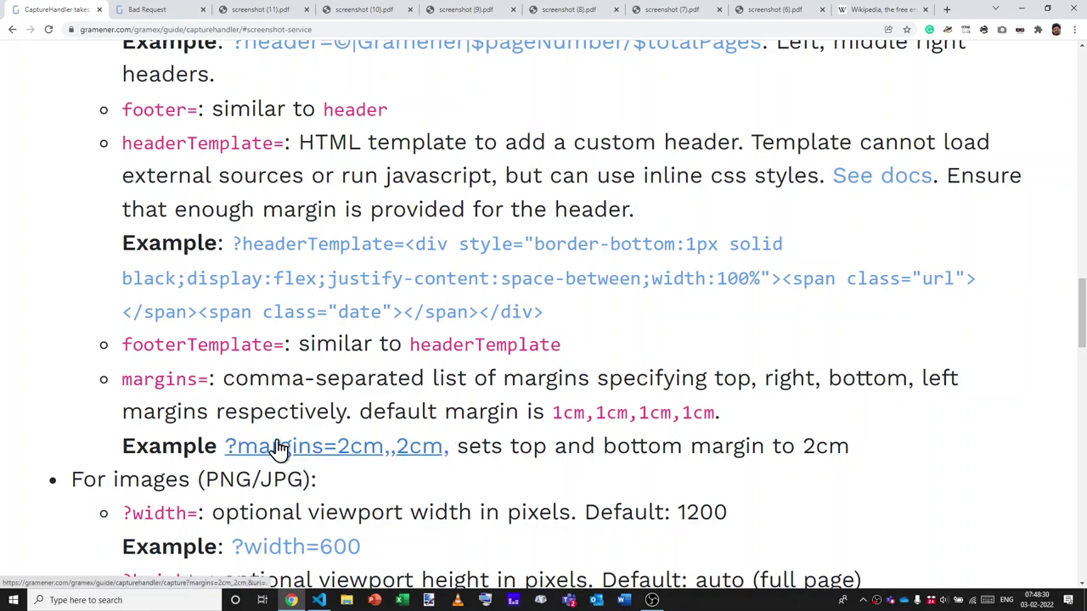
{"action": "scroll", "coordinate": [280, 450], "scroll_direction": "down", "scroll_amount": 2}
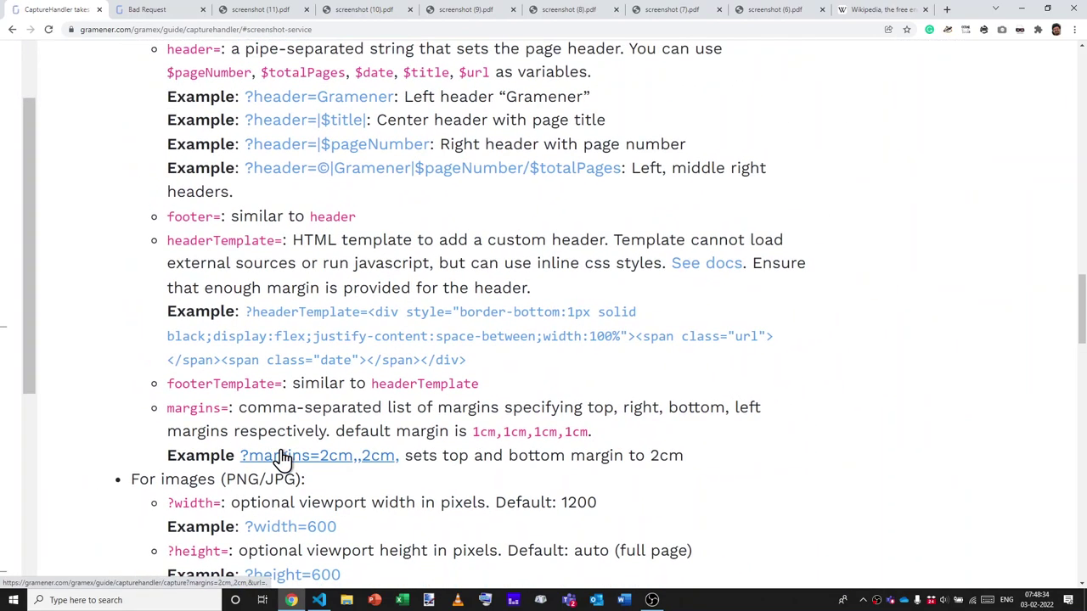
Export the guide with 2cm top and bottom margins and review screenshot (18).pdf.
{"action": "left_click", "coordinate": [282, 458]}
{"action": "left_click", "coordinate": [86, 573]}
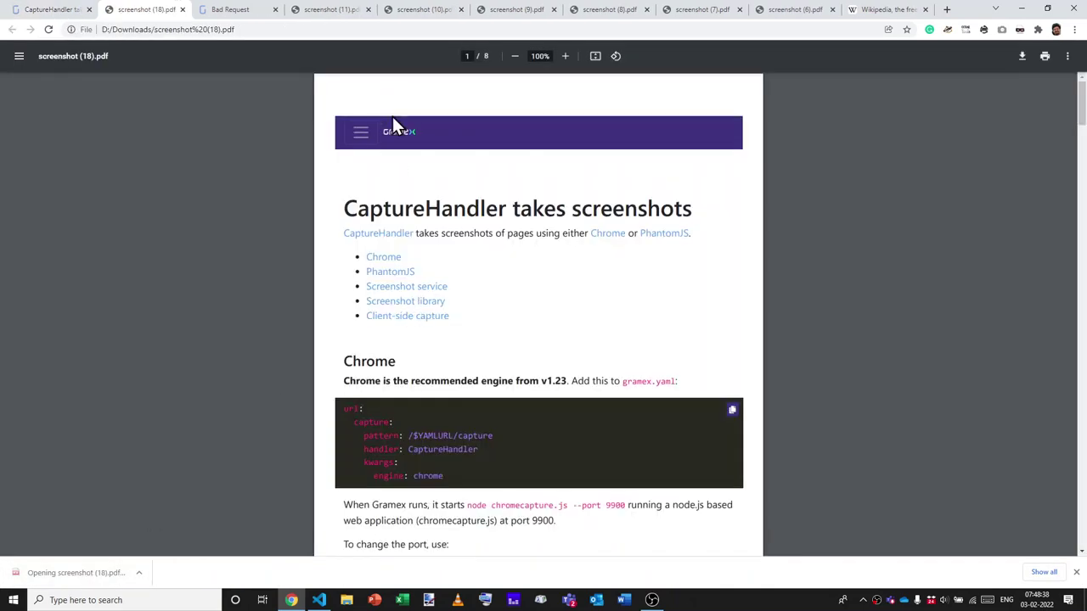
{"action": "scroll", "coordinate": [405, 259], "scroll_direction": "down", "scroll_amount": 5}
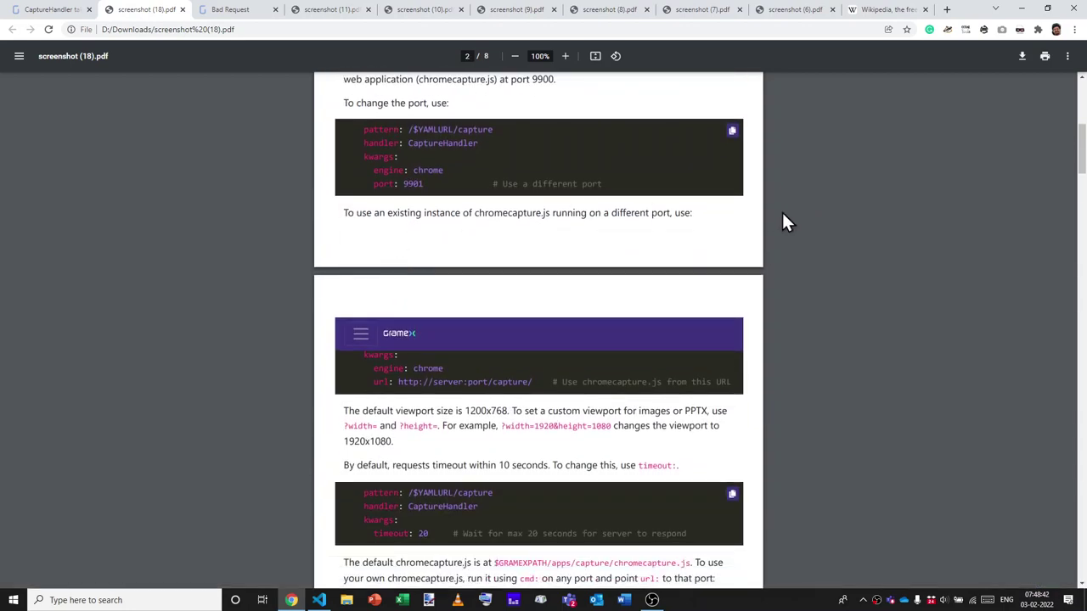
{"action": "scroll", "coordinate": [640, 204], "scroll_direction": "up", "scroll_amount": 7}
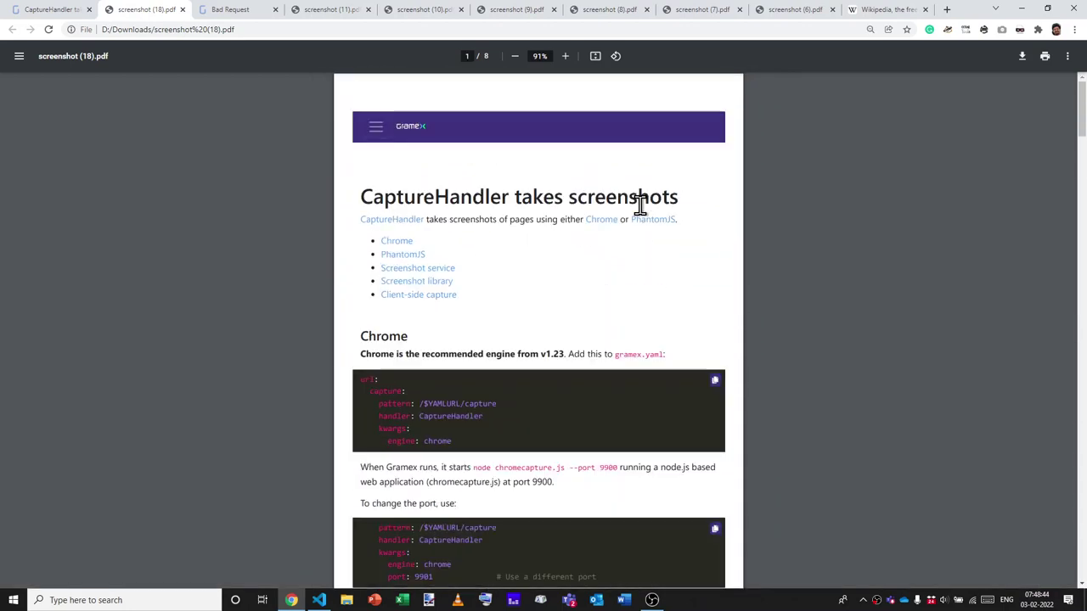
{"action": "key", "text": "ctrl+w"}
{"action": "scroll", "coordinate": [640, 206], "scroll_direction": "down", "scroll_amount": 3}
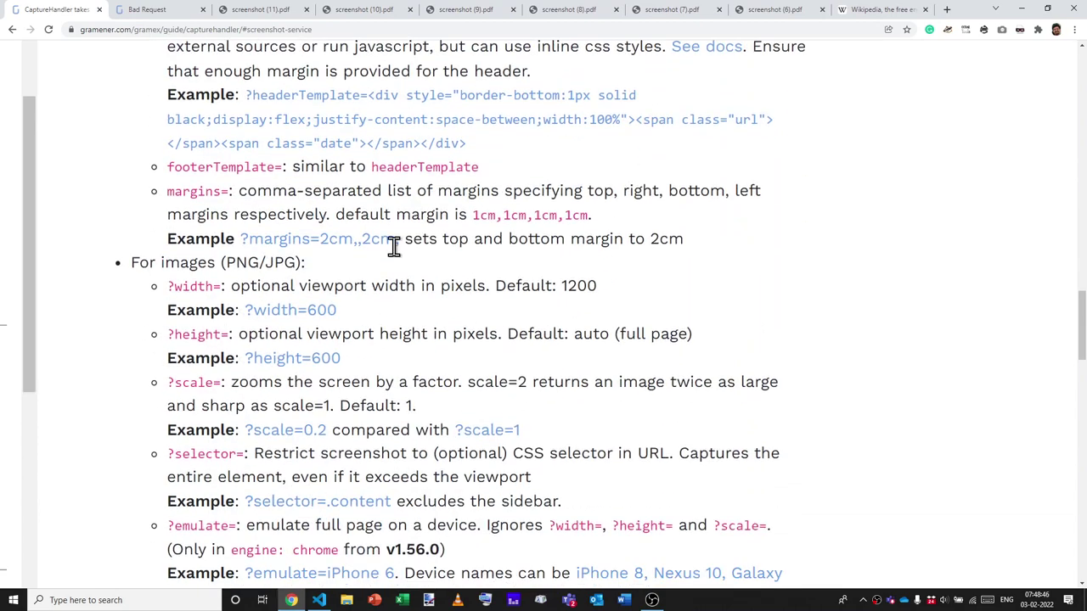
Capture the guide as a 600-pixel-wide PNG using the ?width=600 example link.
{"action": "scroll", "coordinate": [351, 280], "scroll_direction": "up", "scroll_amount": 2, "text": "ctrl"}
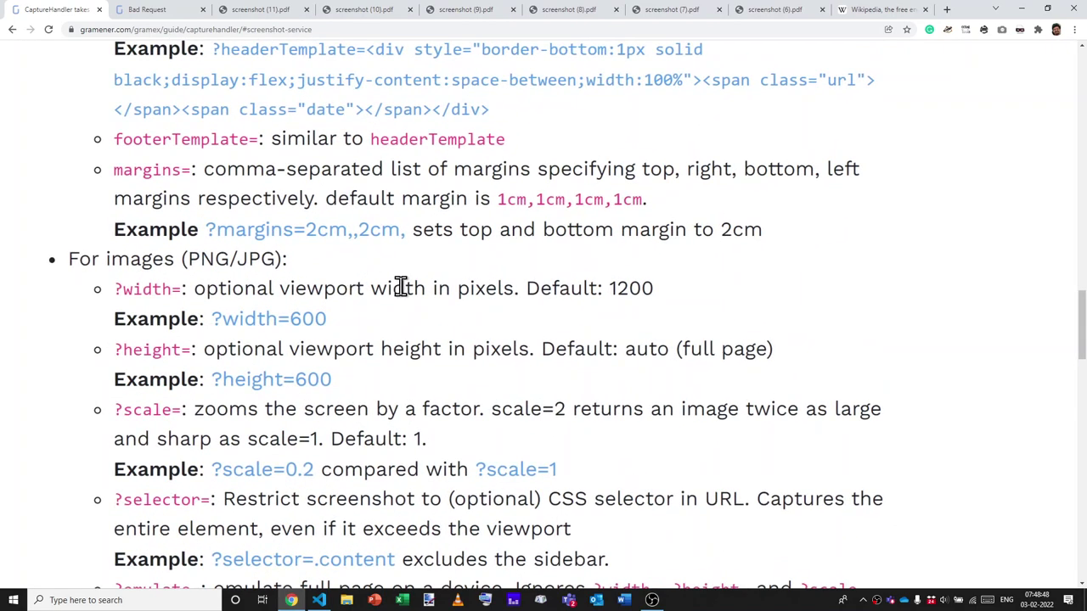
{"action": "scroll", "coordinate": [401, 285], "scroll_direction": "down", "scroll_amount": 1, "text": "ctrl"}
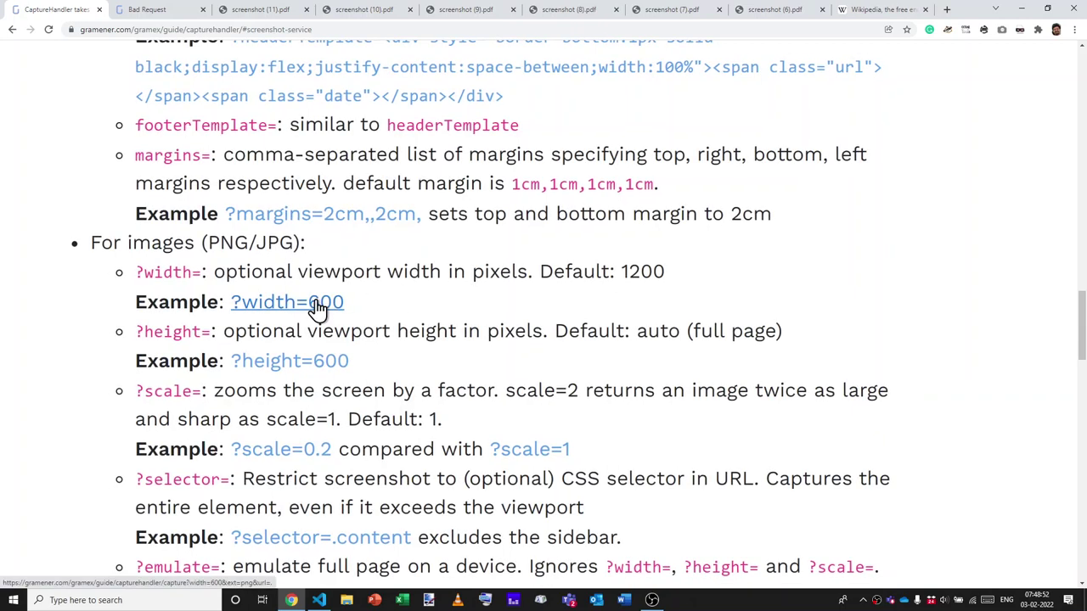
{"action": "middle_click", "coordinate": [318, 310]}
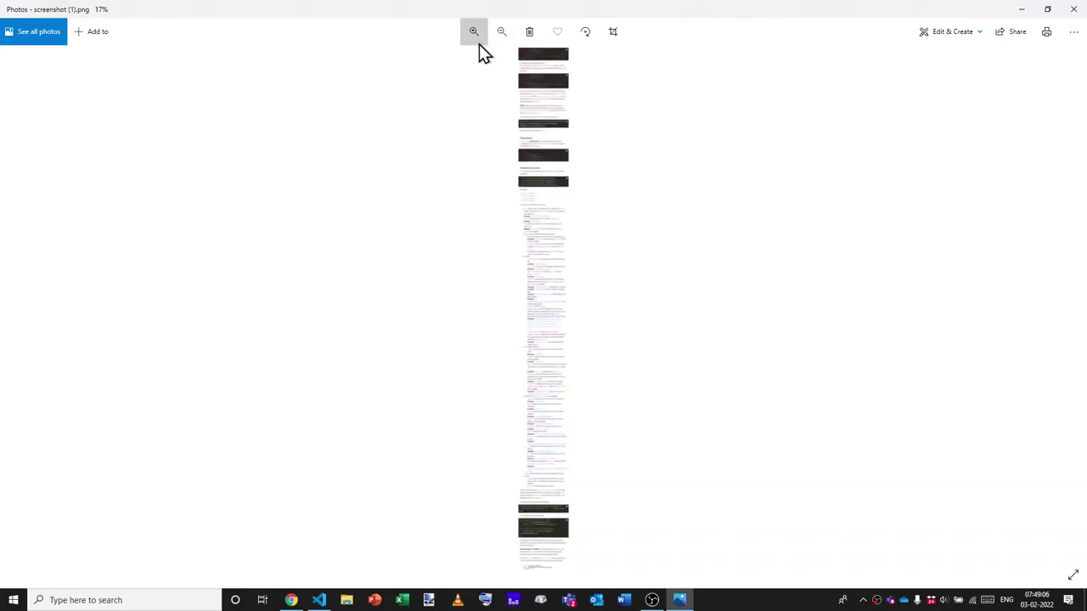
Zoom the screenshot to 70% in Photos, then close Photos.
{"action": "left_click", "coordinate": [479, 44]}
{"action": "left_click", "coordinate": [479, 44]}
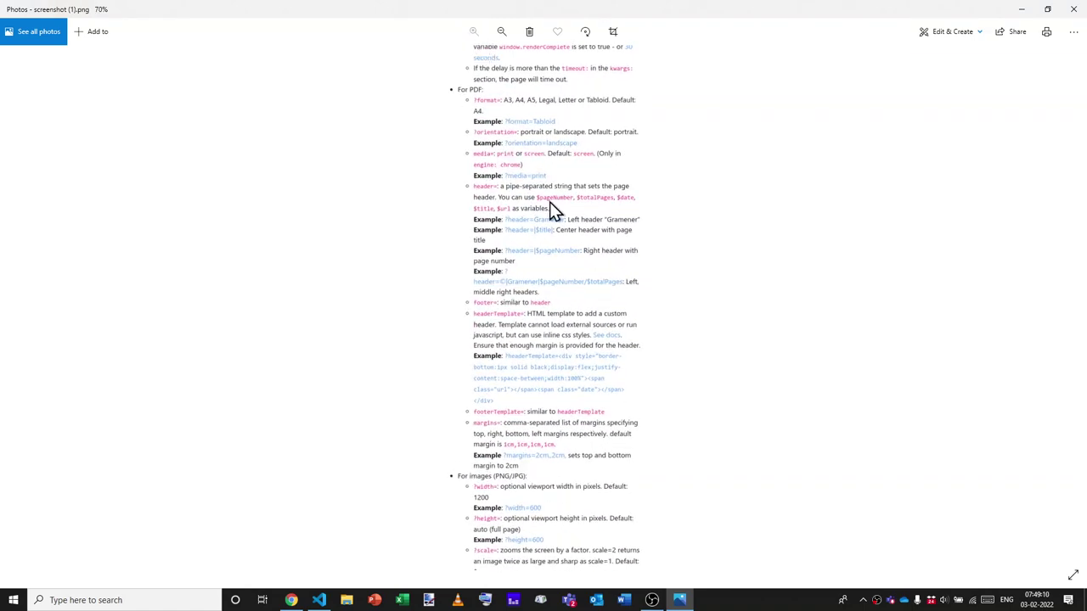
{"action": "left_click", "coordinate": [1075, 9]}
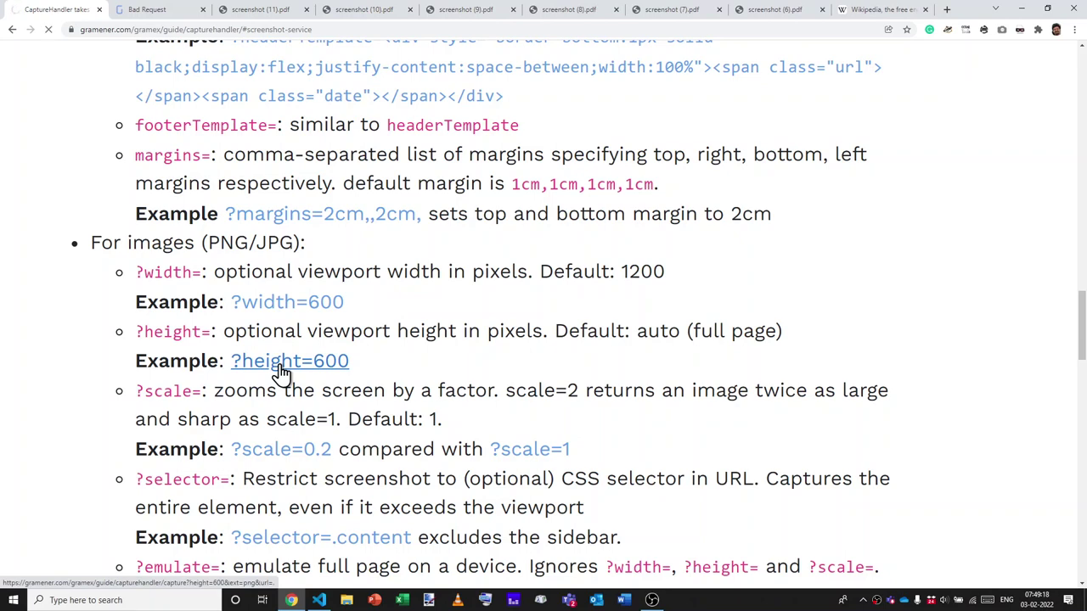
View the 600-pixel-high screenshot (2).png in Photos, then close it.
{"action": "double_click", "coordinate": [639, 272]}
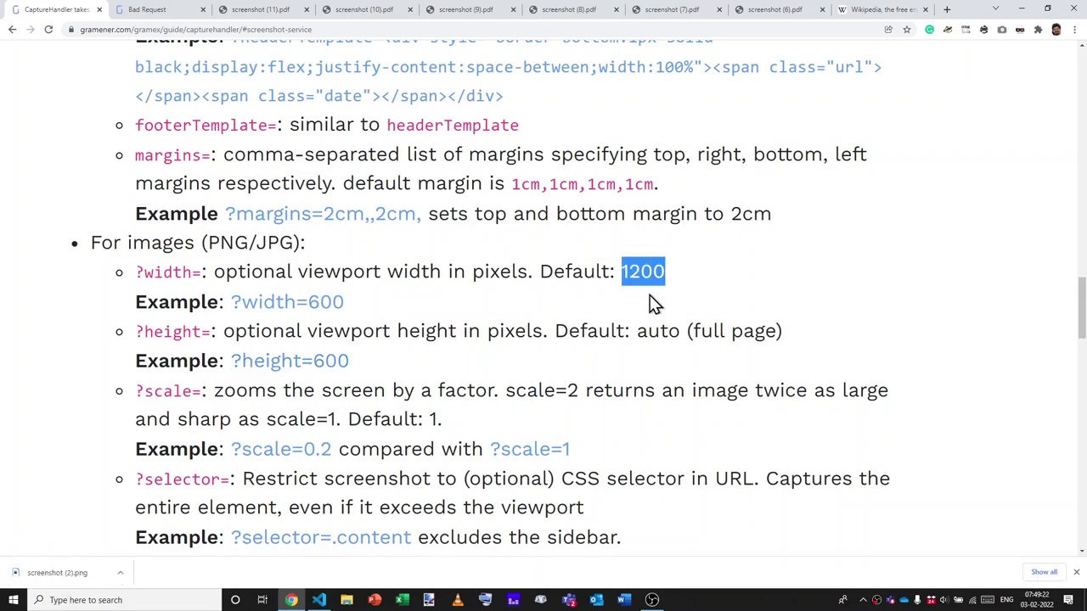
{"action": "left_click", "coordinate": [68, 592]}
{"action": "left_click", "coordinate": [23, 573]}
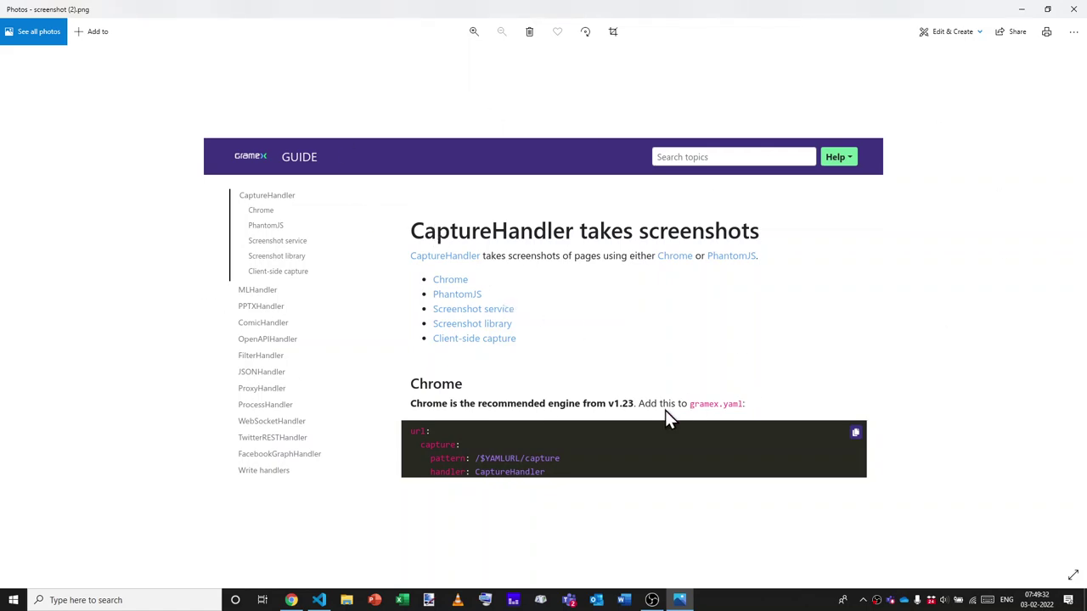
{"action": "key", "text": "alt+F4"}
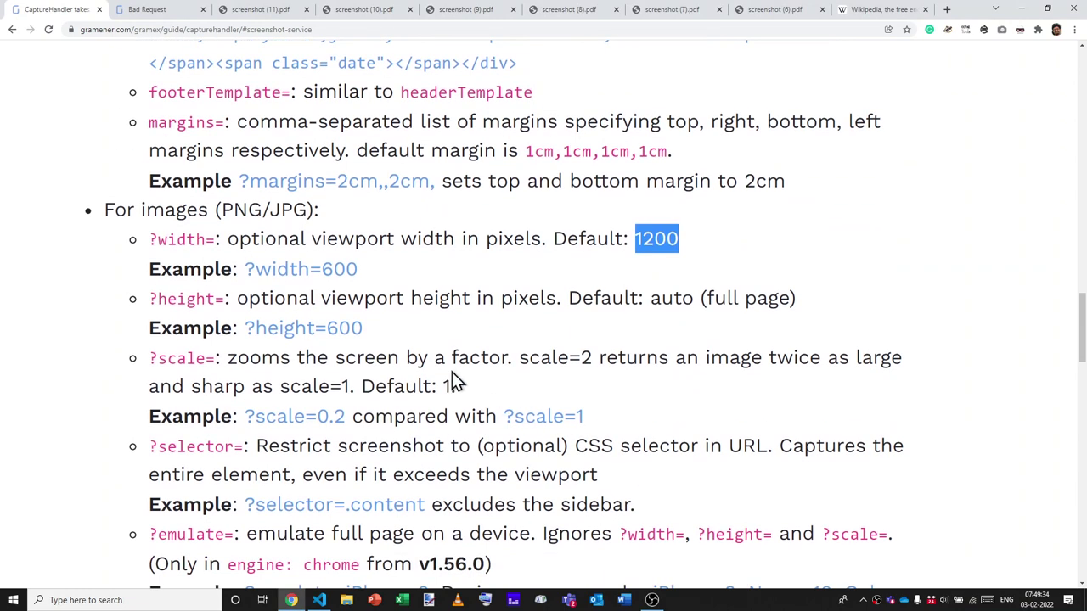
{"action": "scroll", "coordinate": [429, 364], "scroll_direction": "right", "scroll_amount": 1}
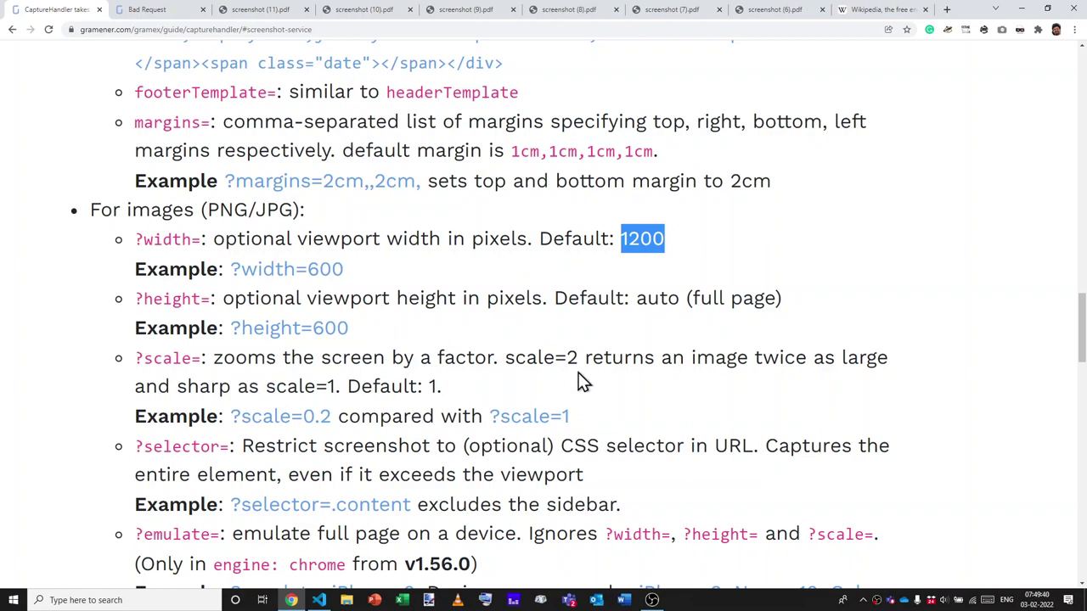
Open the scale 0.2 capture, screenshot (3).png, in Photos.
{"action": "left_click_drag", "start_coordinate": [505, 357], "coordinate": [577, 361]}
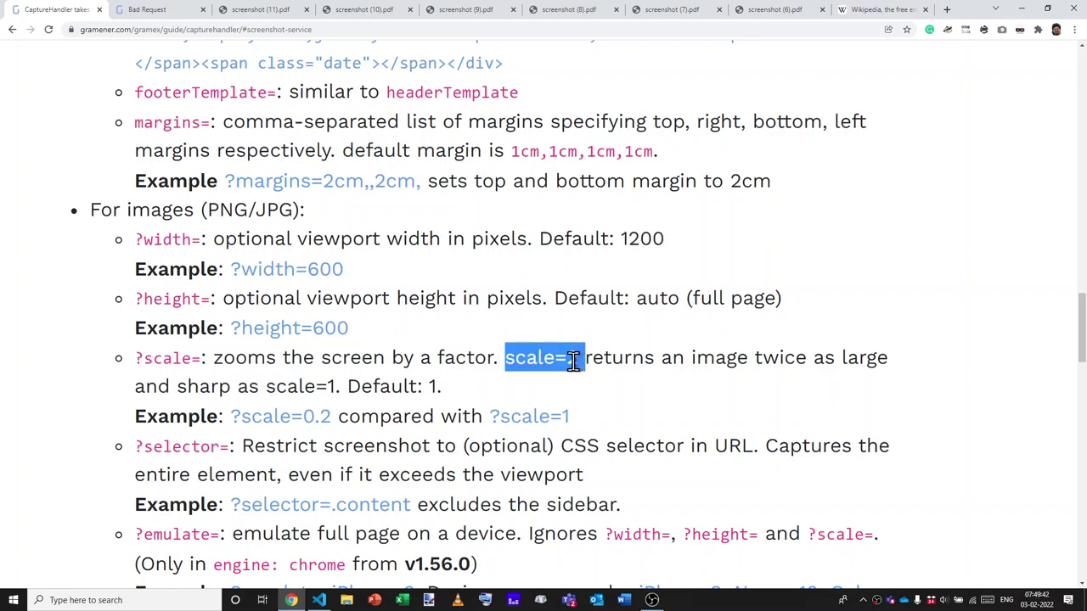
{"action": "left_click", "coordinate": [492, 358]}
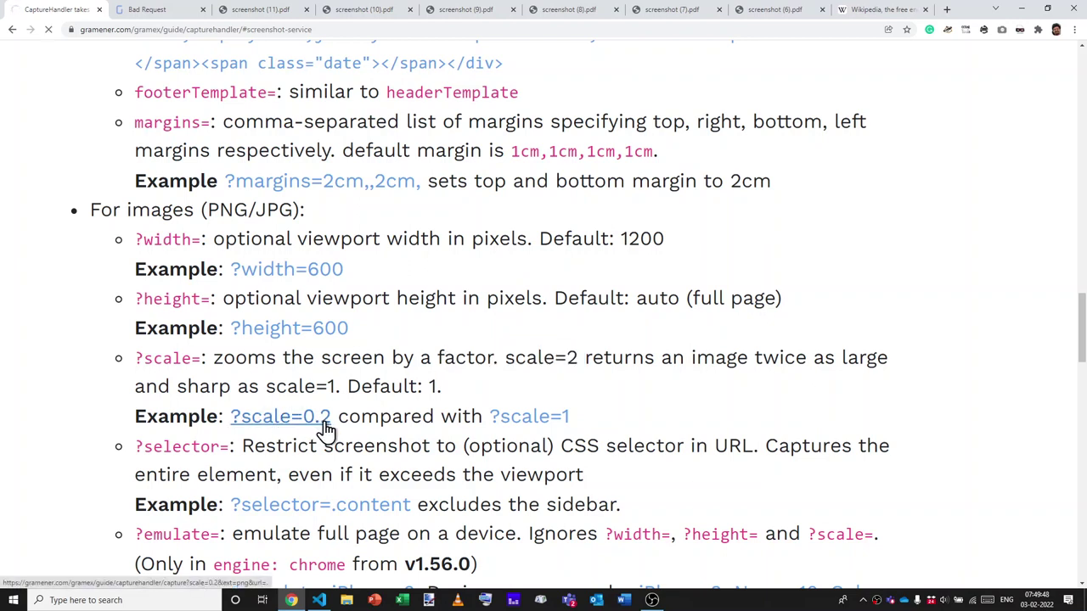
{"action": "left_click", "coordinate": [75, 574]}
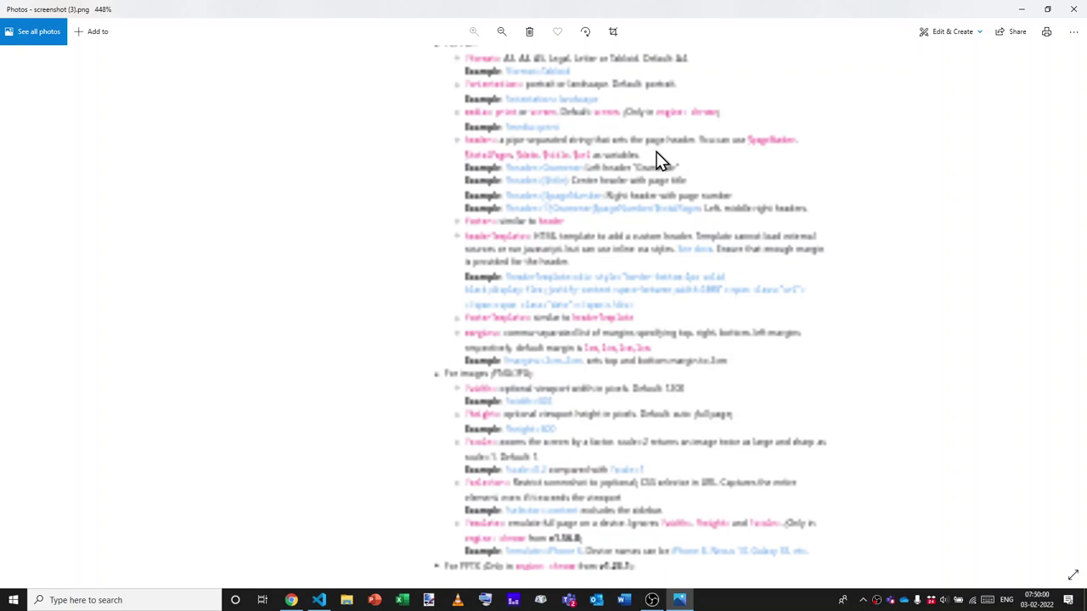
Scroll the 448%-zoomed screenshot (3).png back up to the top of the image.
{"action": "scroll", "coordinate": [660, 161], "scroll_direction": "up", "scroll_amount": 10}
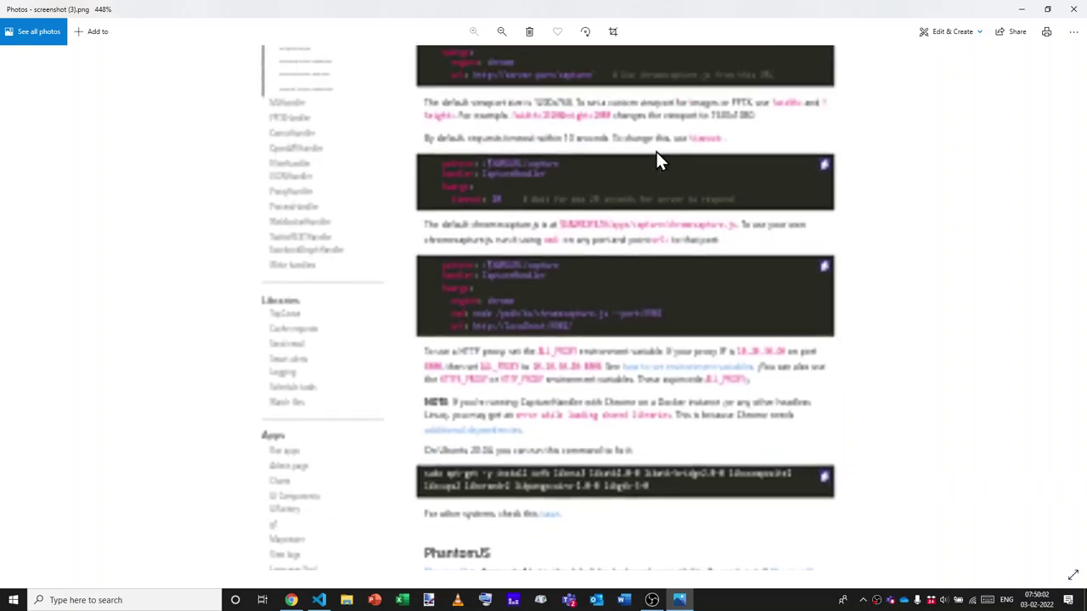
{"action": "scroll", "coordinate": [661, 162], "scroll_direction": "up", "scroll_amount": 5}
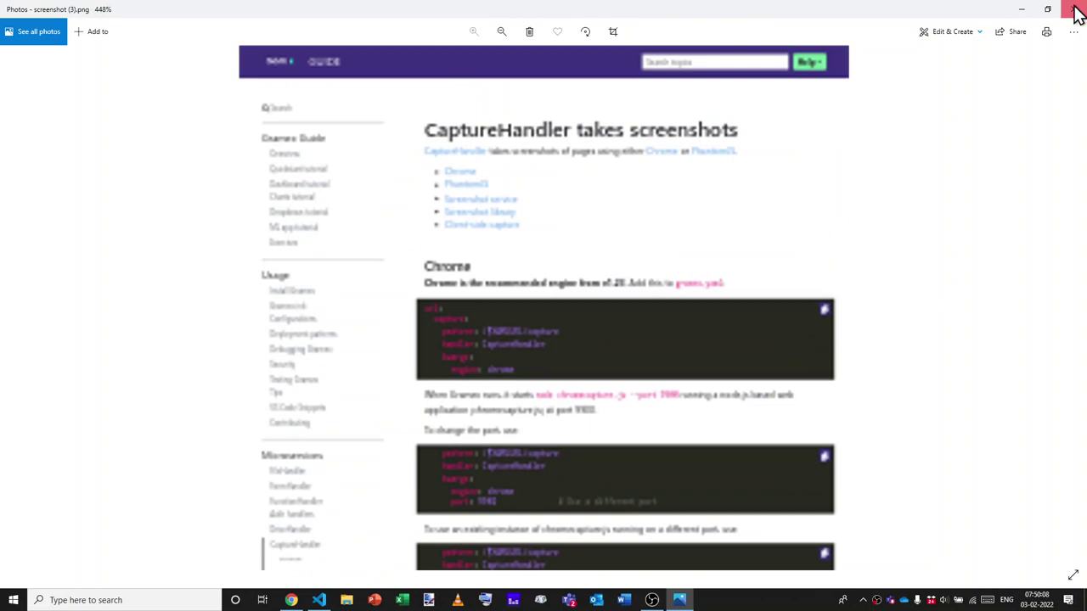
Close the blurry screenshot in Photos and scroll the guide down to the image options.
{"action": "left_click", "coordinate": [1074, 12]}
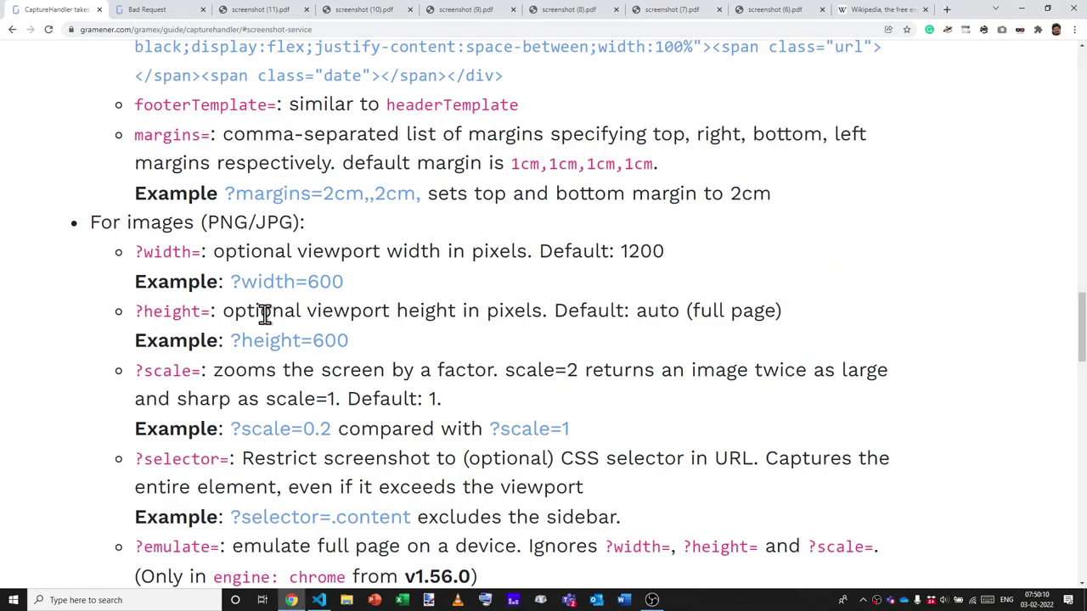
{"action": "scroll", "coordinate": [193, 311], "scroll_direction": "down", "scroll_amount": 1}
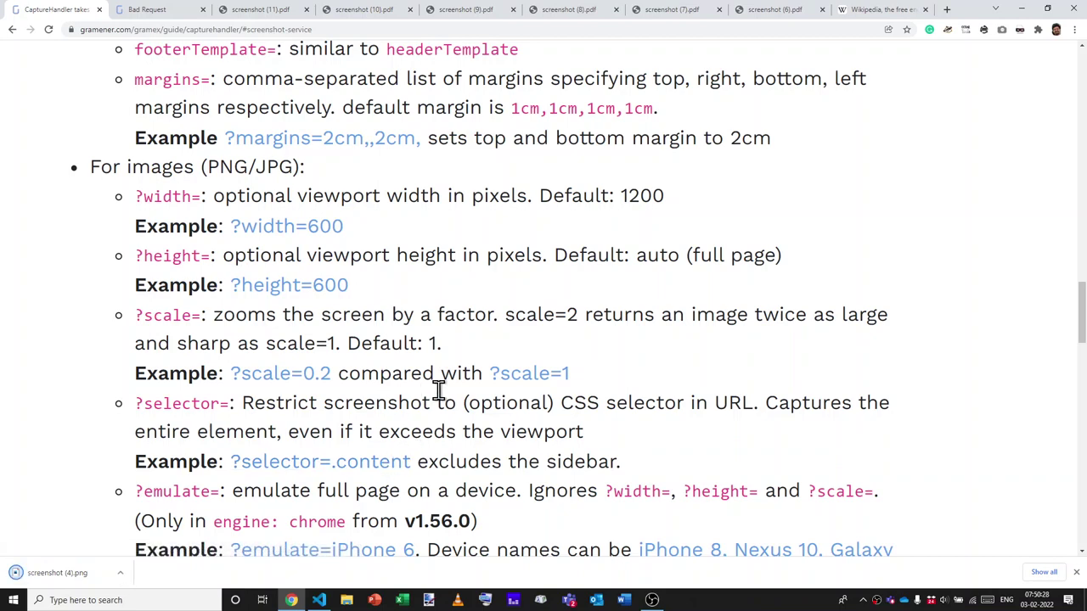
Run document.querySelector('.content') in the DevTools console.
{"action": "key", "text": "ctrl+shift+i"}
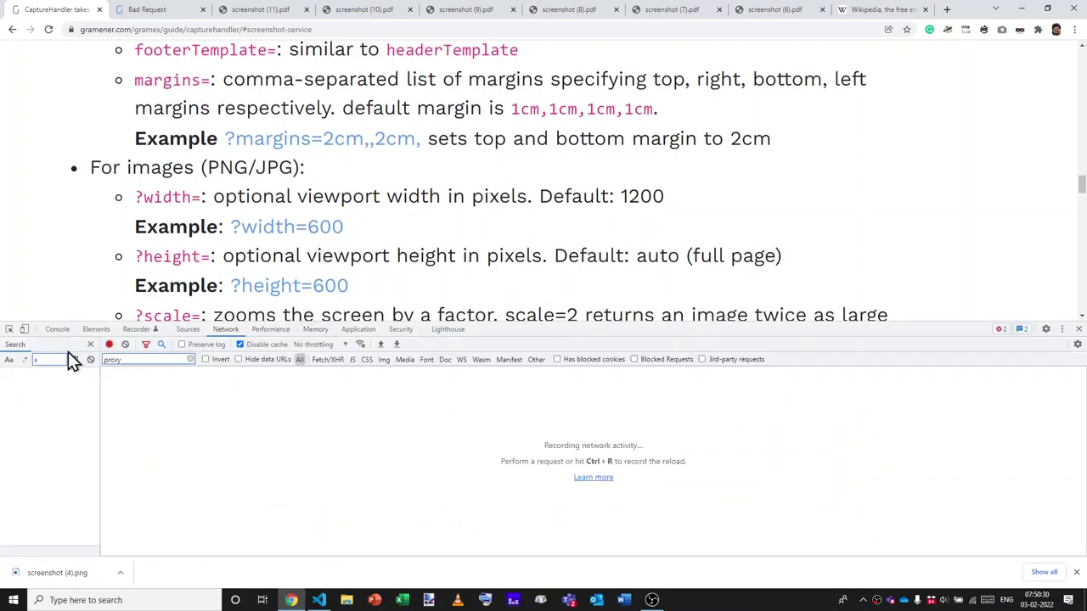
{"action": "left_click", "coordinate": [56, 329]}
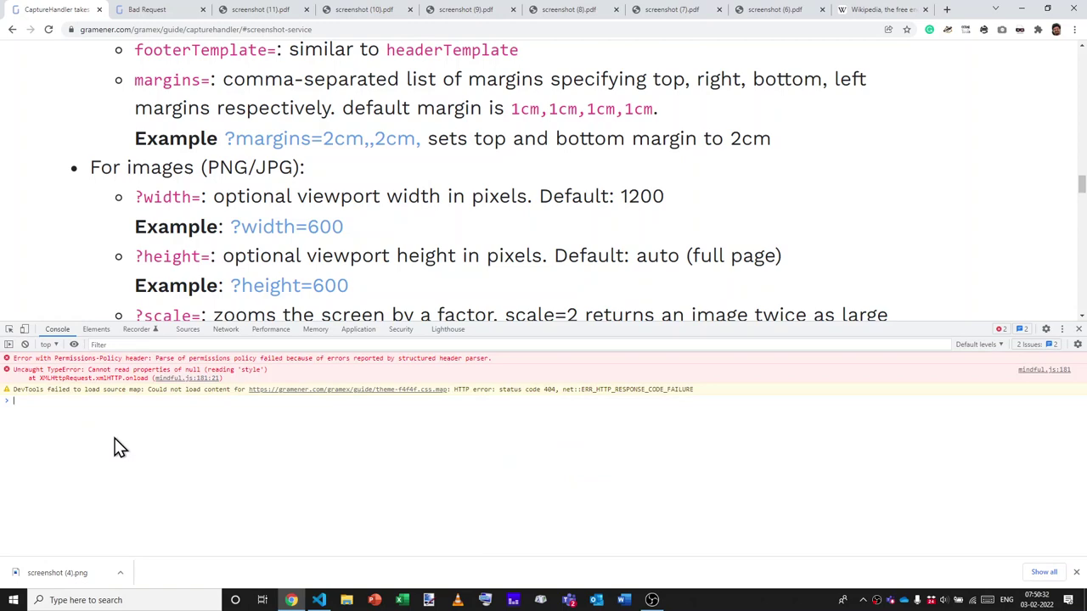
{"action": "type", "text": "document.que"}
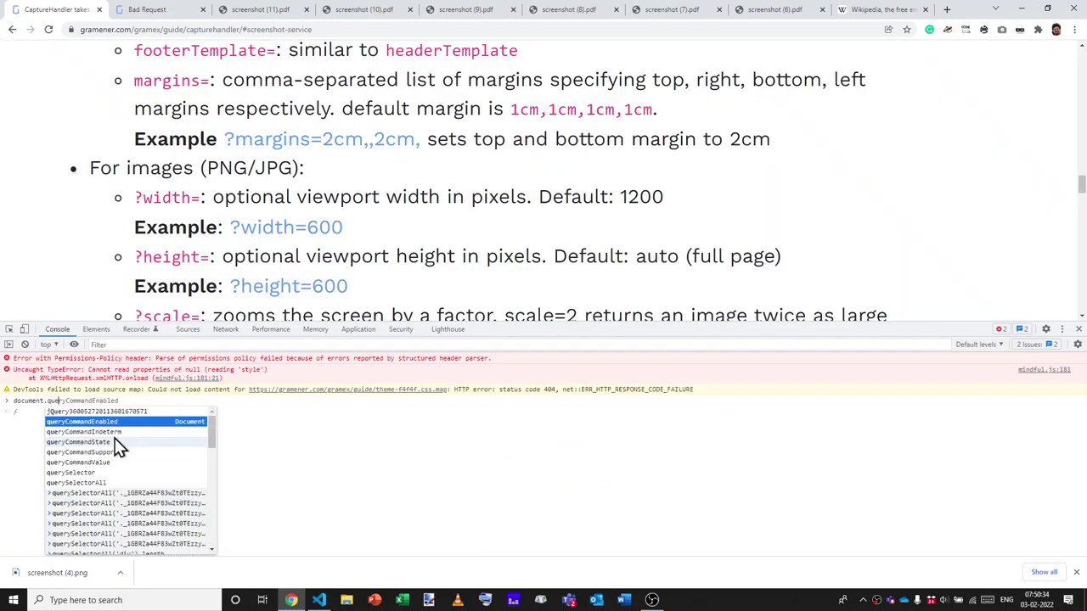
{"action": "type", "text": "rySelector('."}
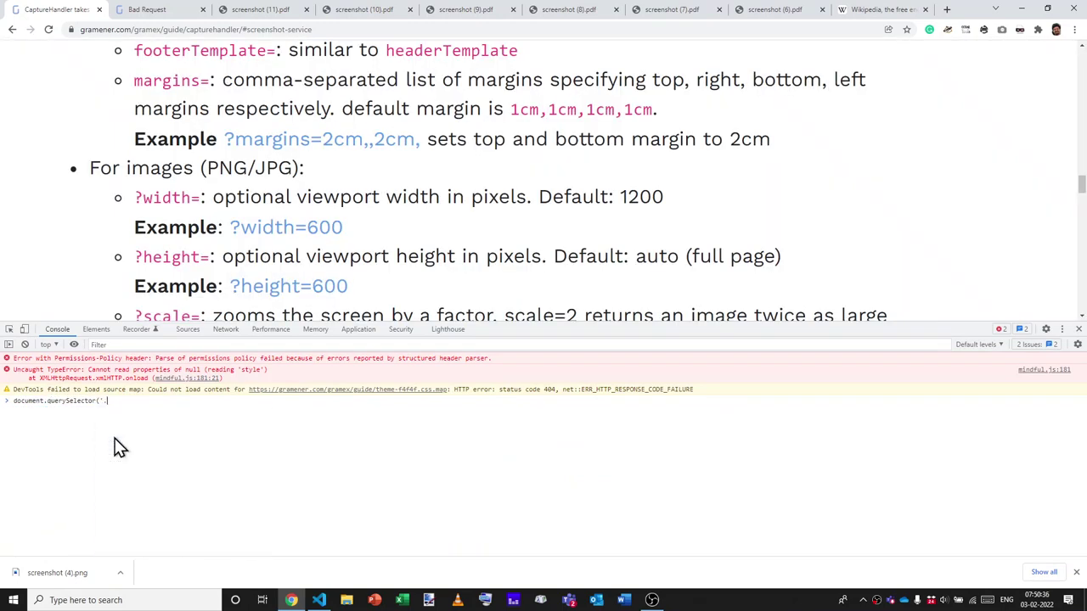
{"action": "type", "text": "content')"}
{"action": "key", "text": "Return"}
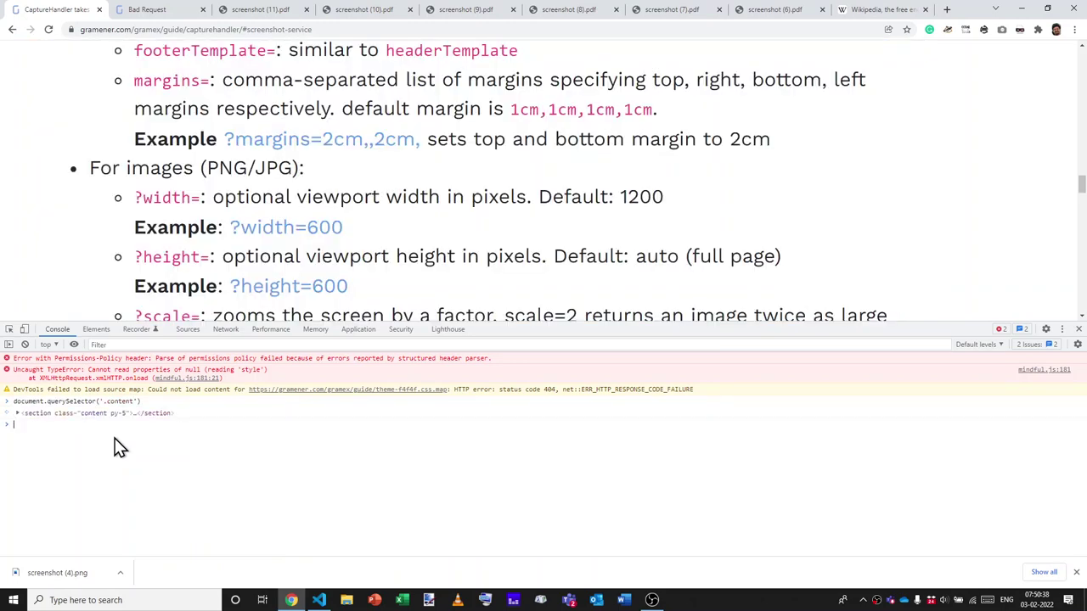
{"action": "key", "text": "ctrl+plus"}
{"action": "key", "text": "ctrl+plus"}
{"action": "key", "text": "ctrl+plus"}
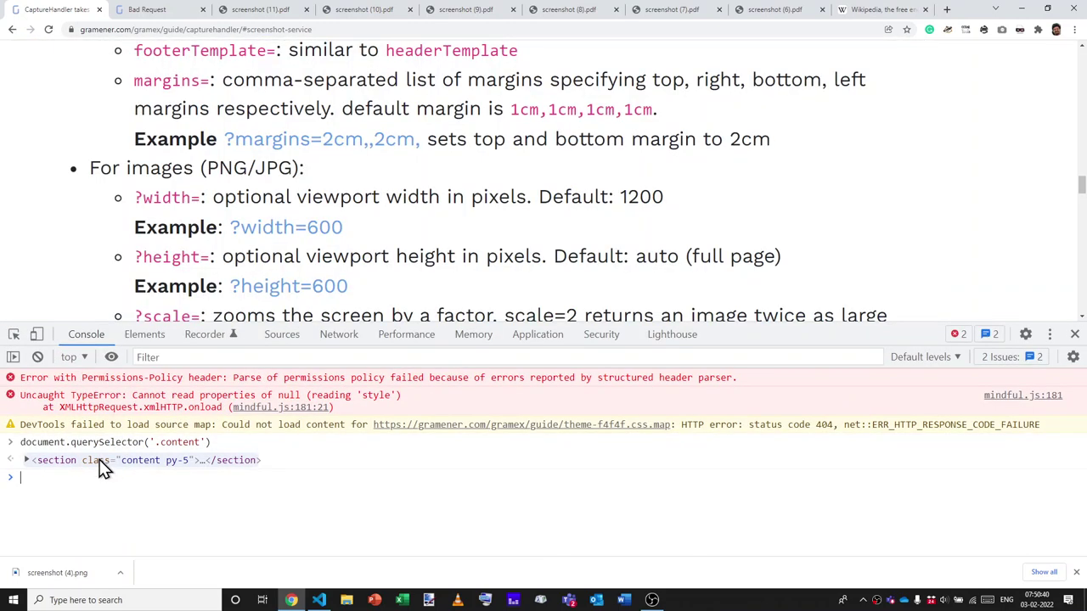
Reveal the matched section.content.py-5 element in the Elements panel.
{"action": "right_click", "coordinate": [109, 466]}
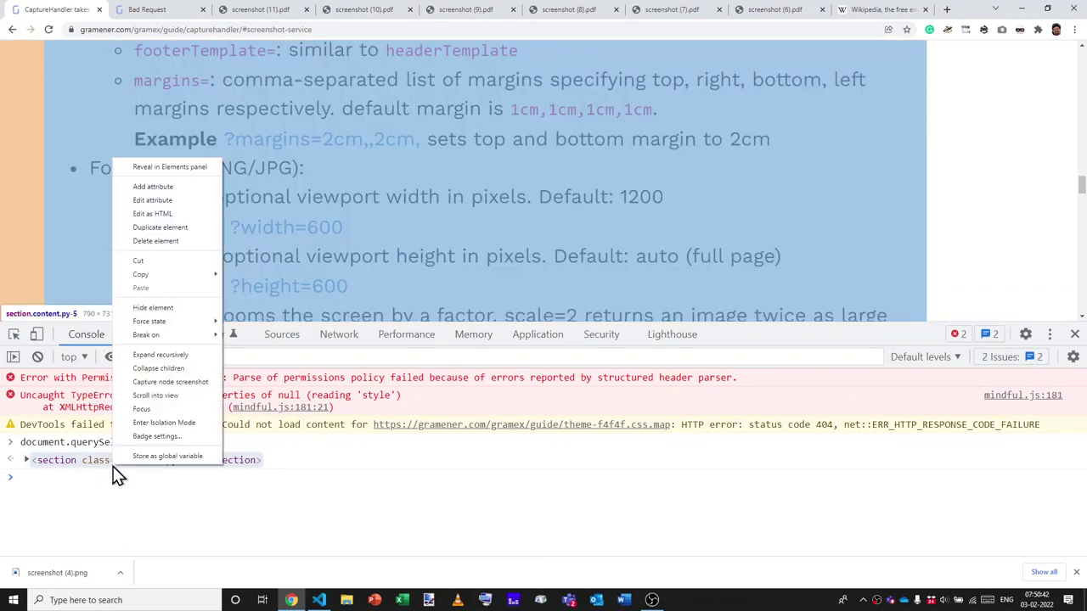
{"action": "key", "text": "Down"}
{"action": "key", "text": "Down"}
{"action": "key", "text": "Up"}
{"action": "key", "text": "Return"}
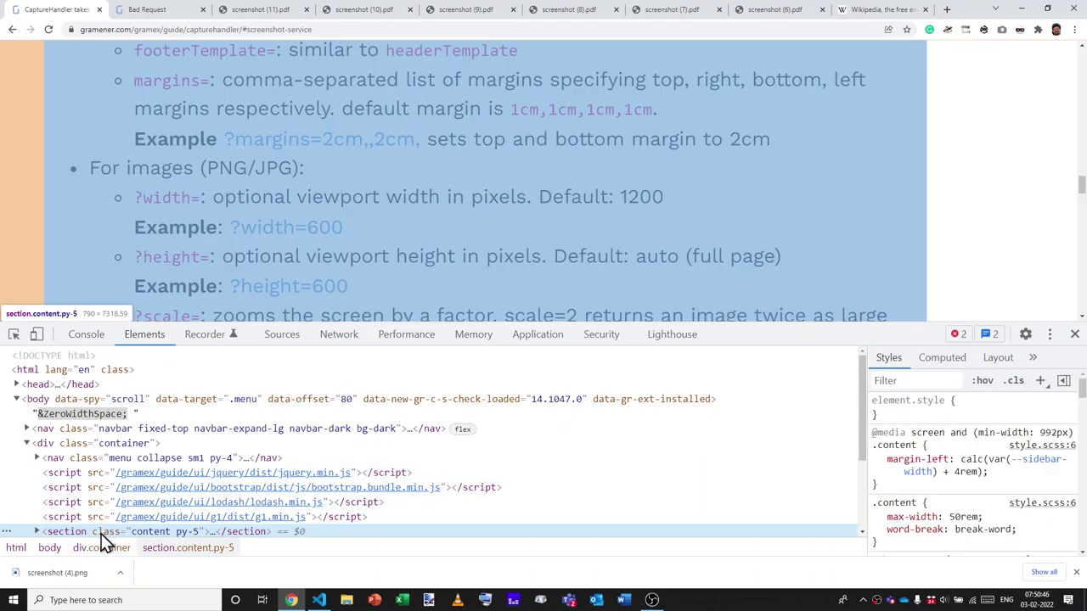
Dismiss the element's context menu and scroll the guide up to the PhantomJS section.
{"action": "right_click", "coordinate": [100, 534]}
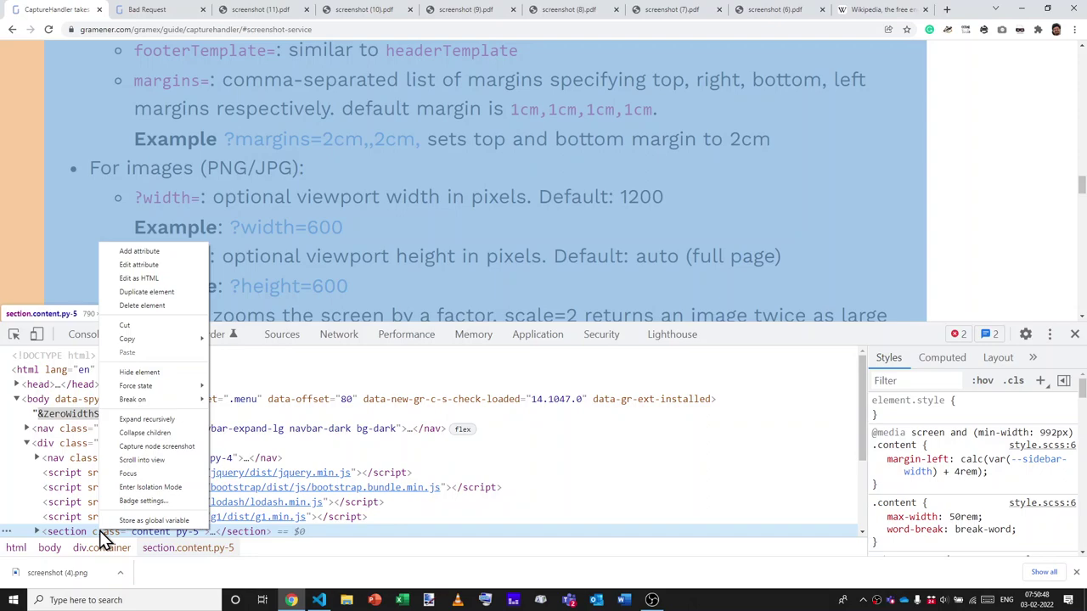
{"action": "left_click", "coordinate": [65, 184]}
{"action": "scroll", "coordinate": [64, 183], "scroll_direction": "up", "scroll_amount": 5}
{"action": "scroll", "coordinate": [64, 184], "scroll_direction": "up", "scroll_amount": 5}
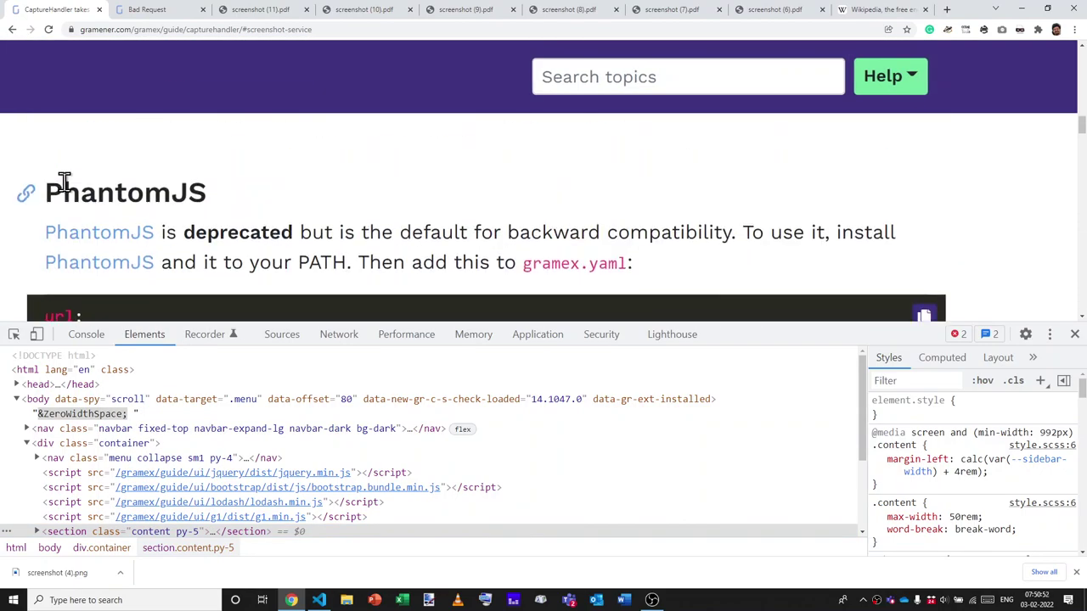
Inspect screenshot (4).png at 90%, showing only the guide's .content section, then return to Chrome.
{"action": "scroll", "coordinate": [65, 183], "scroll_direction": "down", "scroll_amount": 5, "text": "ctrl"}
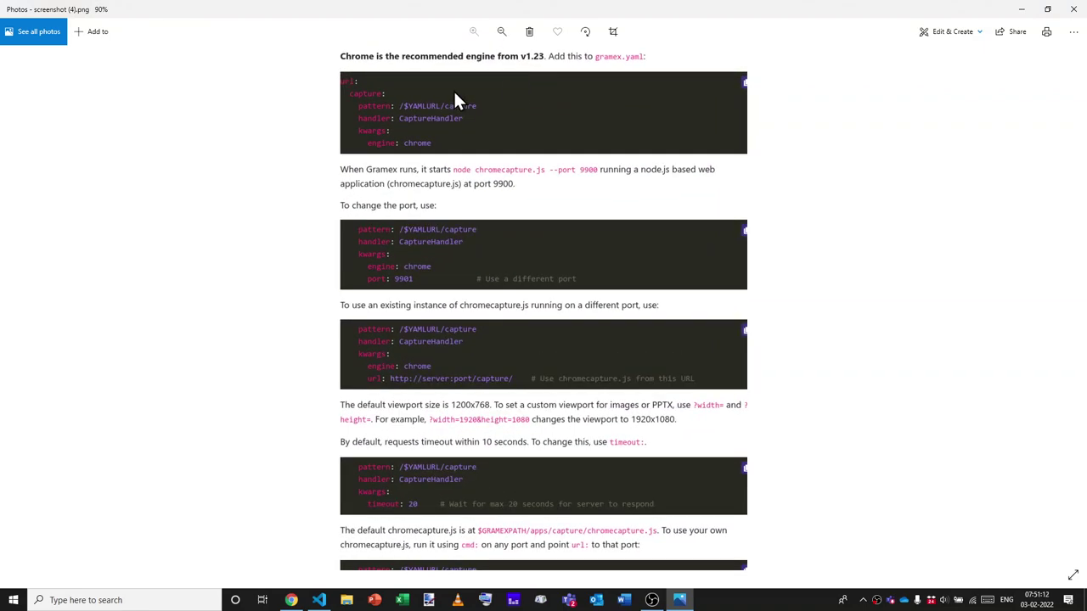
{"action": "scroll", "coordinate": [455, 95], "scroll_direction": "up", "scroll_amount": 3}
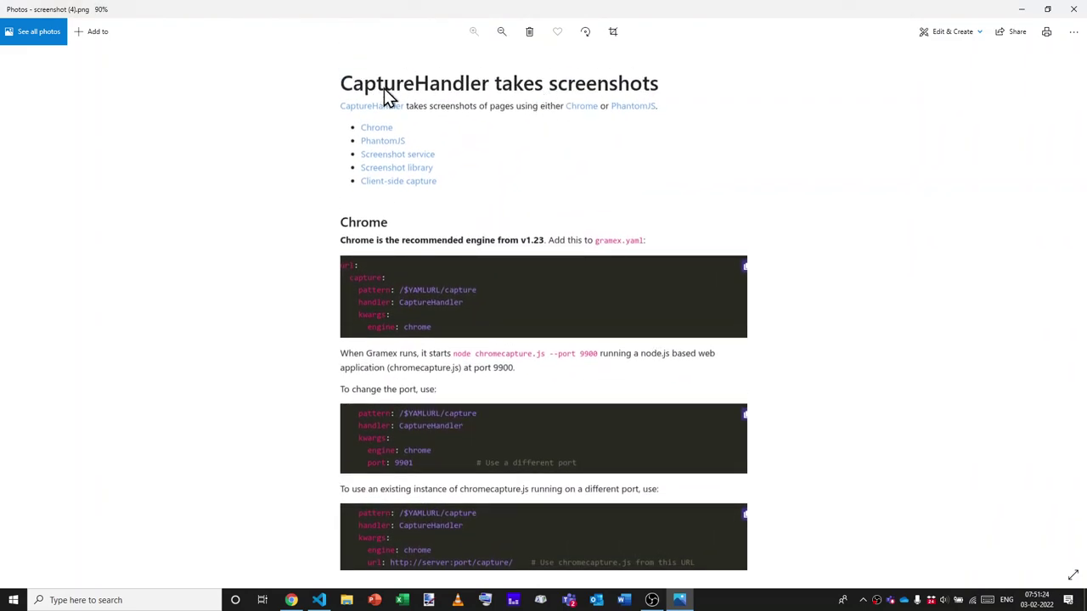
{"action": "key", "text": "alt+Tab"}
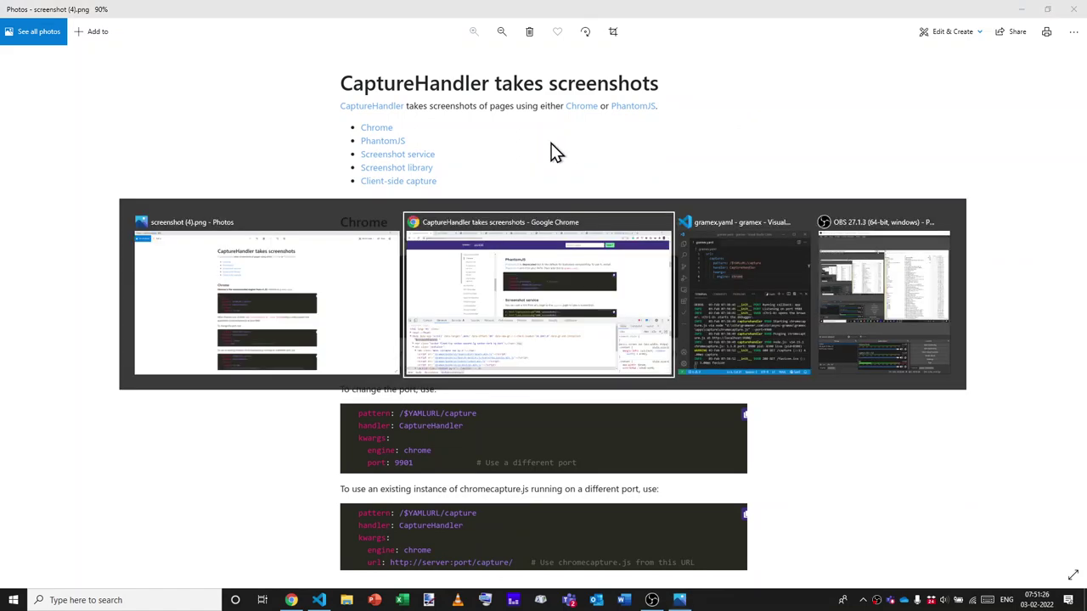
Close DevTools and enlarge the CaptureHandler guide's text.
{"action": "scroll", "coordinate": [293, 159], "scroll_direction": "up", "scroll_amount": 2}
{"action": "scroll", "coordinate": [293, 158], "scroll_direction": "up", "scroll_amount": 3}
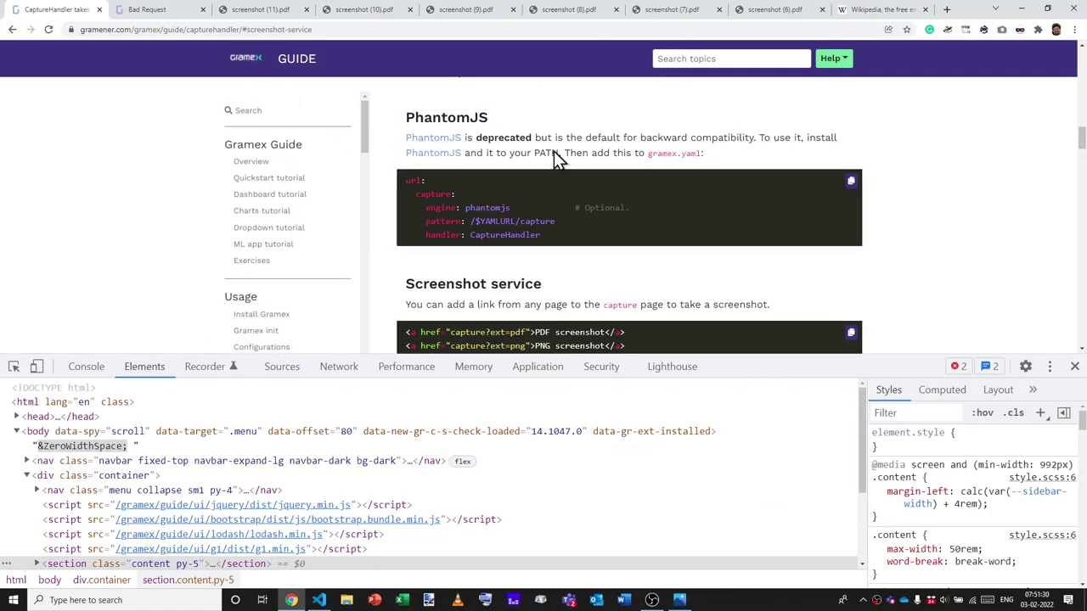
{"action": "key", "text": "F12"}
{"action": "scroll", "coordinate": [590, 308], "scroll_direction": "down", "scroll_amount": 5}
{"action": "key", "text": "ctrl+plus"}
{"action": "key", "text": "ctrl+plus"}
{"action": "key", "text": "ctrl+plus"}
{"action": "key", "text": "ctrl+plus"}
Scroll to the For images (PNG/JPG) options and highlight 'emulate' in ?emulate=.
{"action": "scroll", "coordinate": [595, 316], "scroll_direction": "down", "scroll_amount": 3}
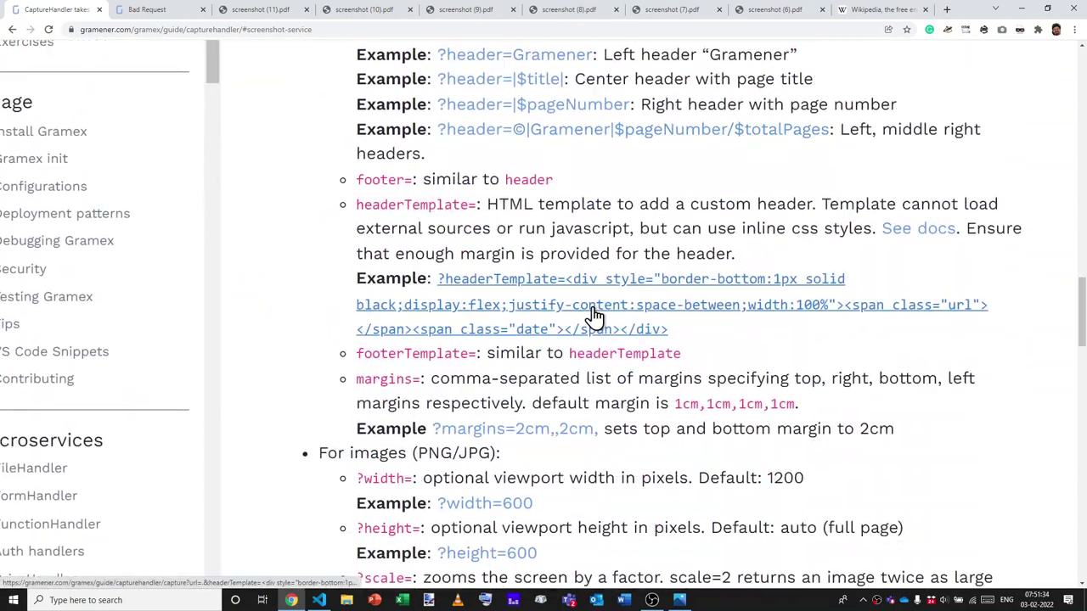
{"action": "scroll", "coordinate": [594, 317], "scroll_direction": "down", "scroll_amount": 3}
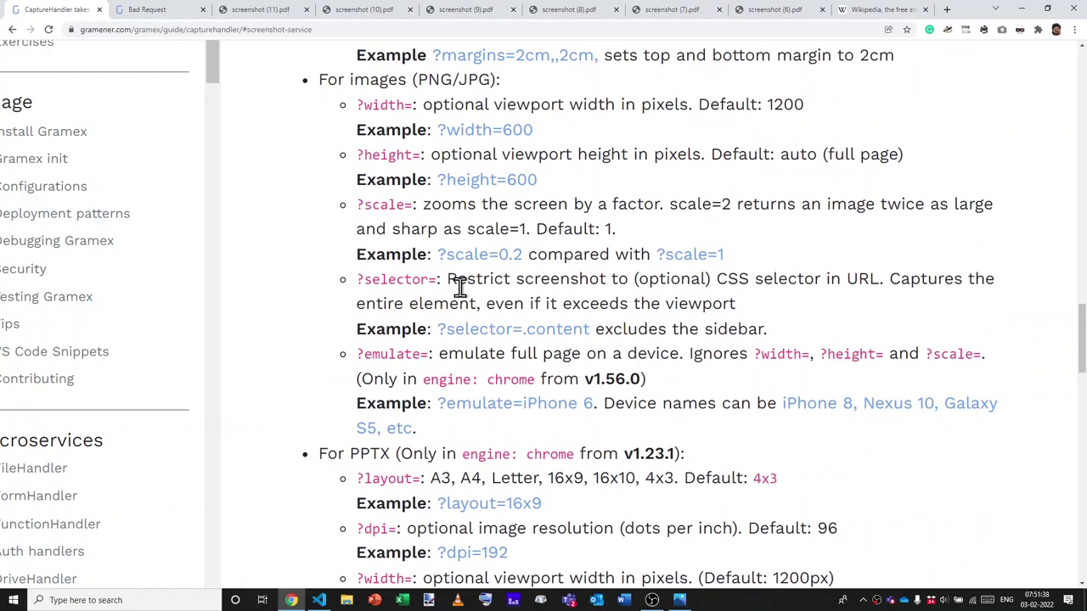
{"action": "left_click_drag", "start_coordinate": [452, 79], "coordinate": [485, 348]}
{"action": "left_click", "coordinate": [485, 348]}
{"action": "scroll", "coordinate": [490, 342], "scroll_direction": "down", "scroll_amount": 6}
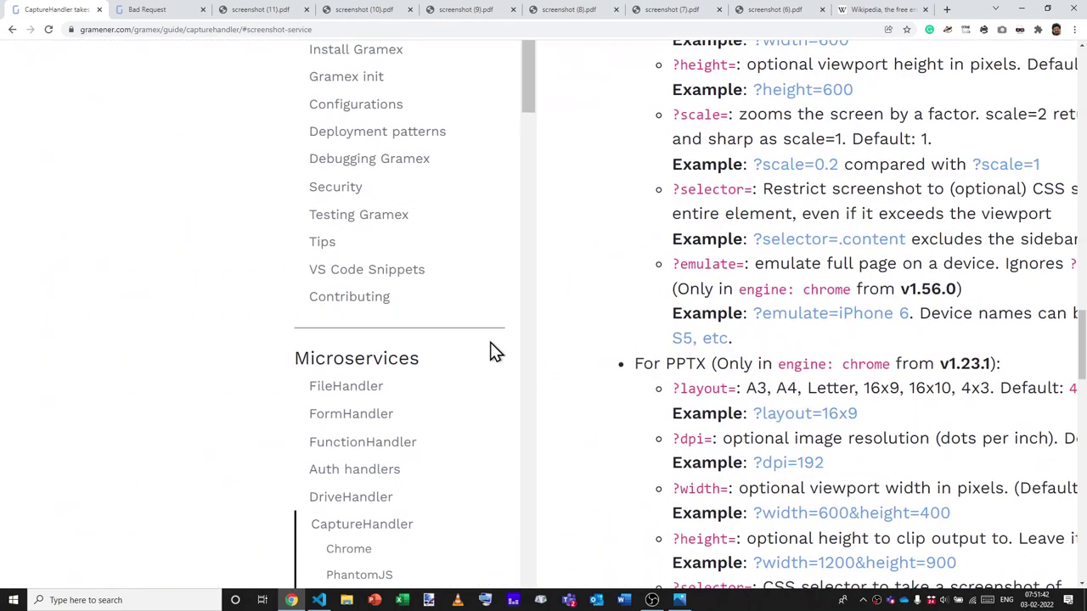
{"action": "scroll", "coordinate": [490, 343], "scroll_direction": "right", "scroll_amount": 3}
{"action": "scroll", "coordinate": [821, 384], "scroll_direction": "up", "scroll_amount": 1}
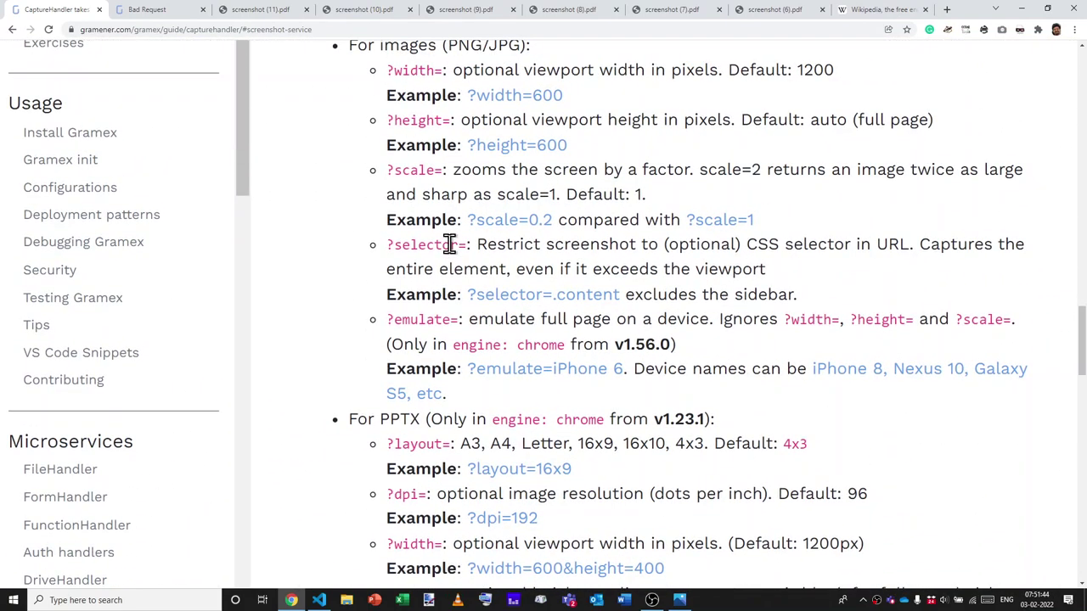
{"action": "scroll", "coordinate": [449, 244], "scroll_direction": "up", "scroll_amount": 1}
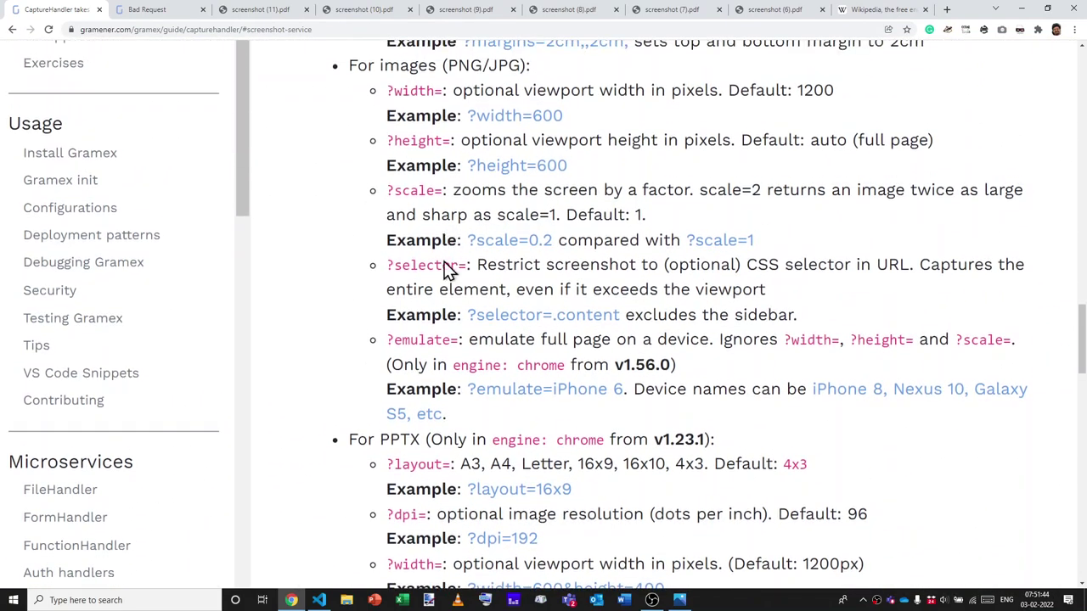
{"action": "double_click", "coordinate": [437, 341]}
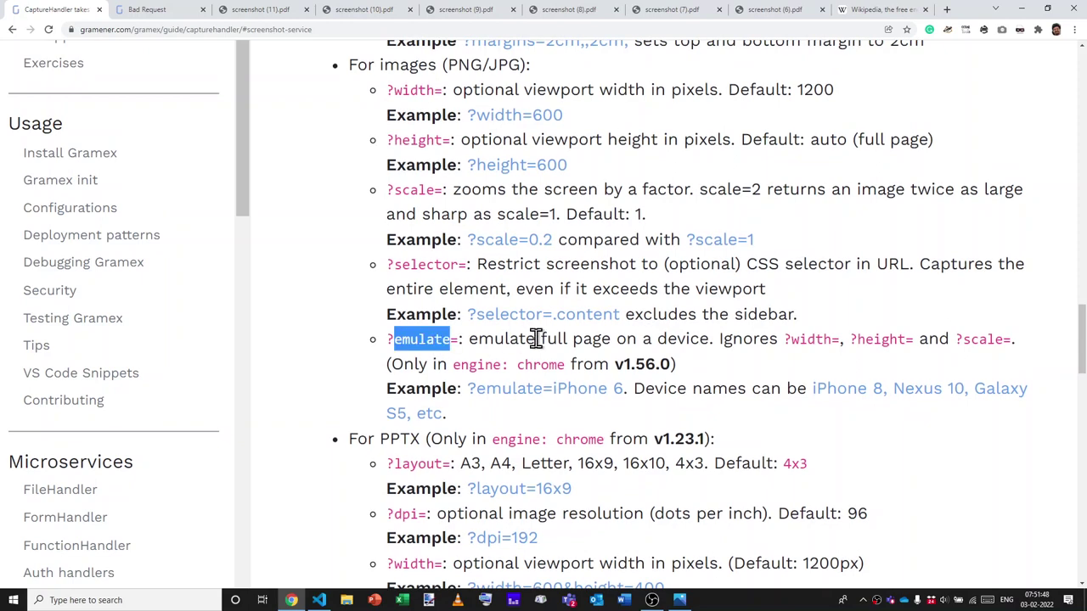
{"action": "scroll", "coordinate": [536, 339], "scroll_direction": "right", "scroll_amount": 2}
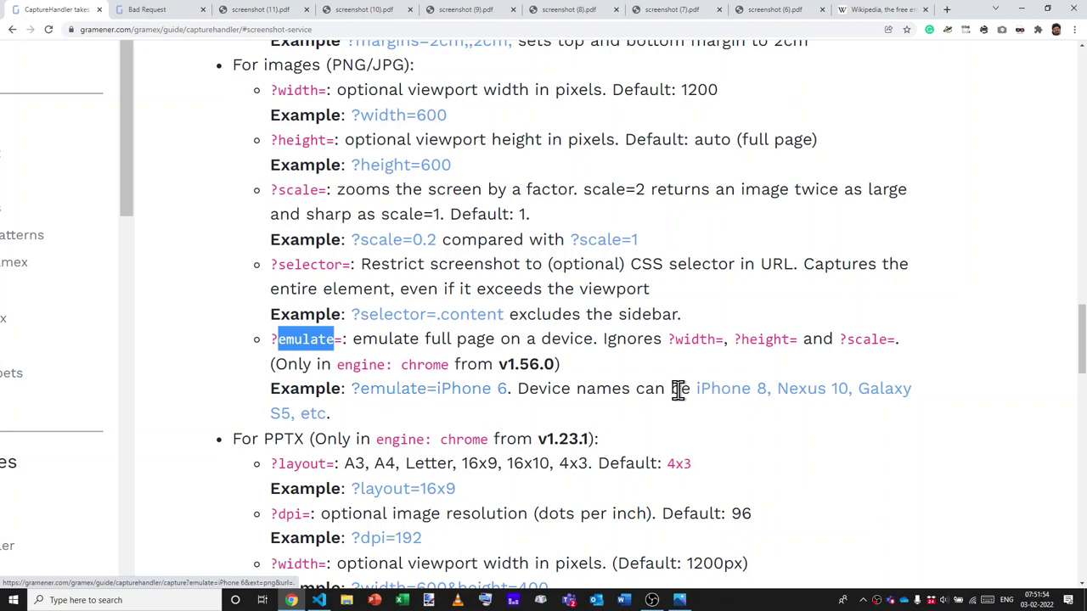
Open puppeteer's DeviceDescriptors.js device list on GitHub and enlarge its code.
{"action": "left_click", "coordinate": [760, 395], "text": "ctrl"}
{"action": "key", "text": "ctrl+Tab"}
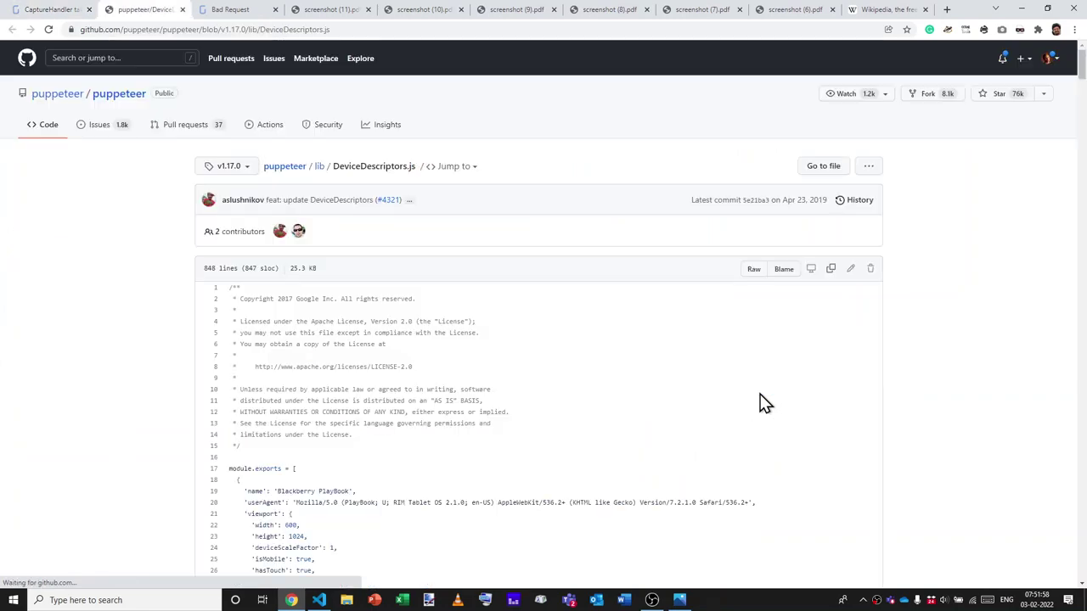
{"action": "scroll", "coordinate": [383, 398], "scroll_direction": "down", "scroll_amount": 1}
{"action": "key", "text": "ctrl+plus"}
{"action": "key", "text": "ctrl+plus"}
Highlight device names such as Blackberry PlayBook and Galaxy Note 3 in the list.
{"action": "scroll", "coordinate": [383, 398], "scroll_direction": "down", "scroll_amount": 2}
{"action": "left_click_drag", "start_coordinate": [212, 358], "coordinate": [291, 358]}
{"action": "scroll", "coordinate": [291, 361], "scroll_direction": "down", "scroll_amount": 2}
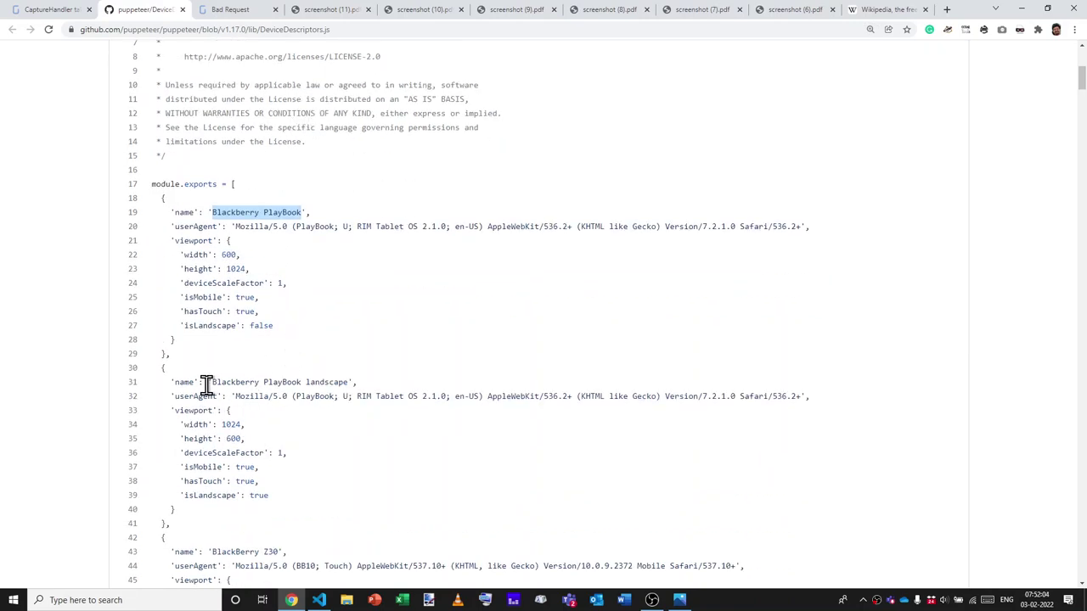
{"action": "left_click_drag", "start_coordinate": [209, 384], "coordinate": [315, 383]}
{"action": "scroll", "coordinate": [315, 386], "scroll_direction": "down", "scroll_amount": 6}
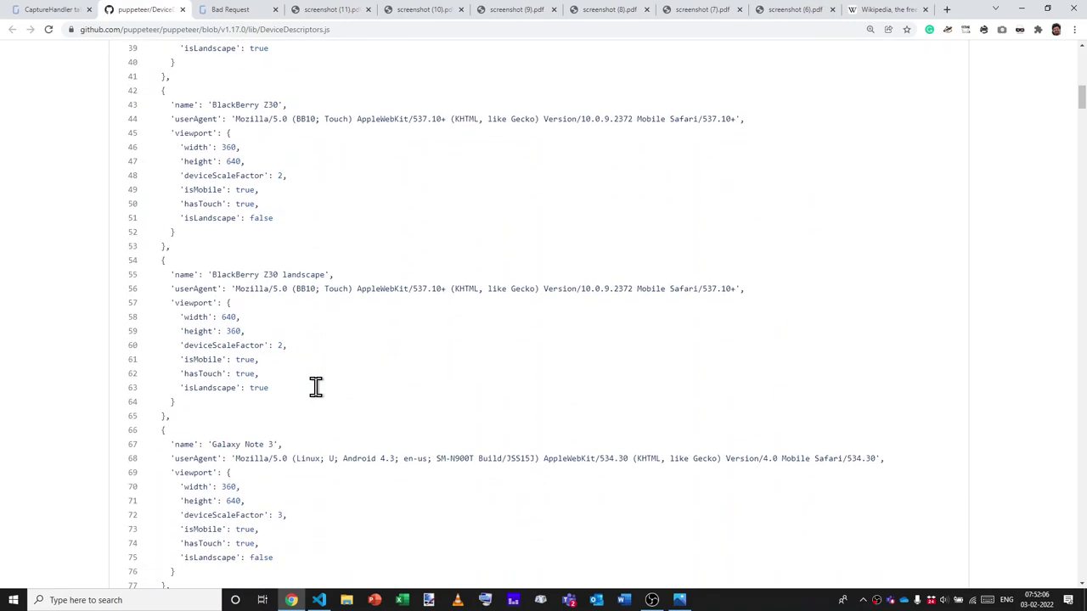
{"action": "scroll", "coordinate": [316, 388], "scroll_direction": "down", "scroll_amount": 2}
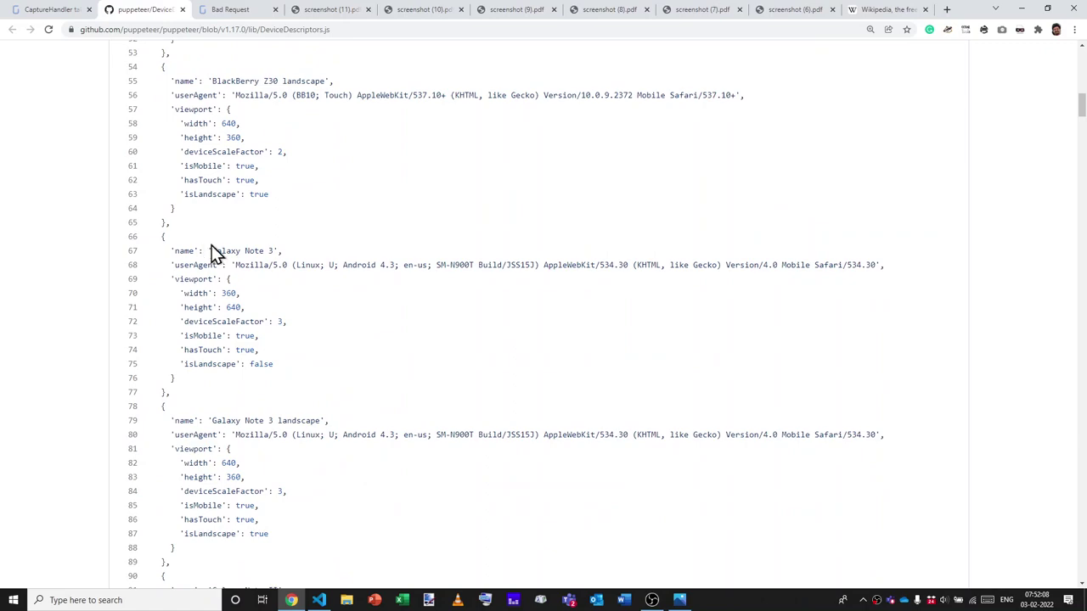
{"action": "left_click_drag", "start_coordinate": [212, 253], "coordinate": [267, 249]}
{"action": "left_click", "coordinate": [267, 250]}
{"action": "key", "text": "ctrl+w"}
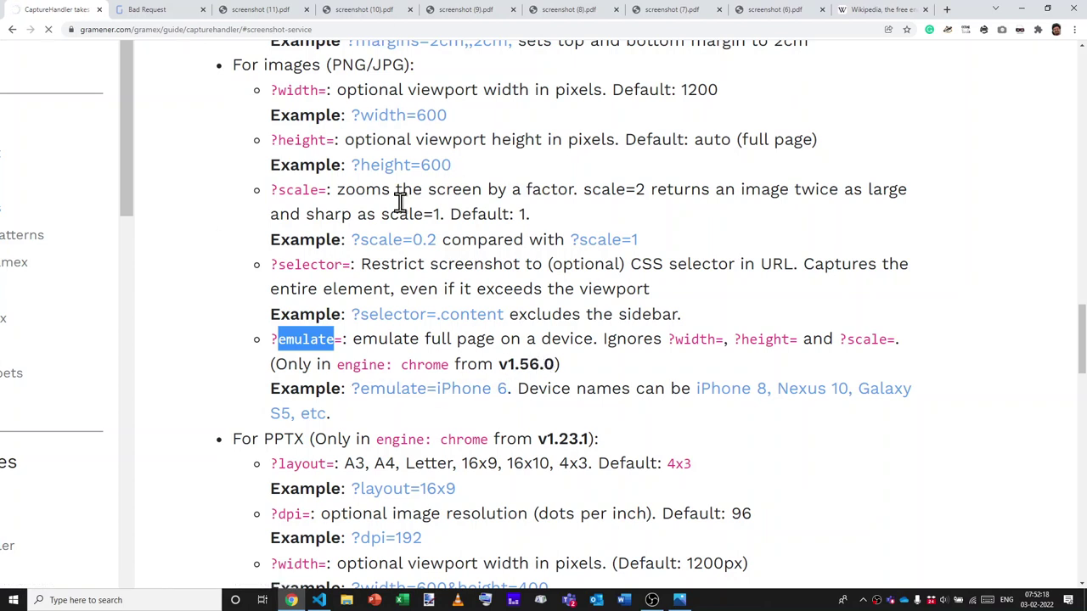
{"action": "left_click", "coordinate": [72, 578]}
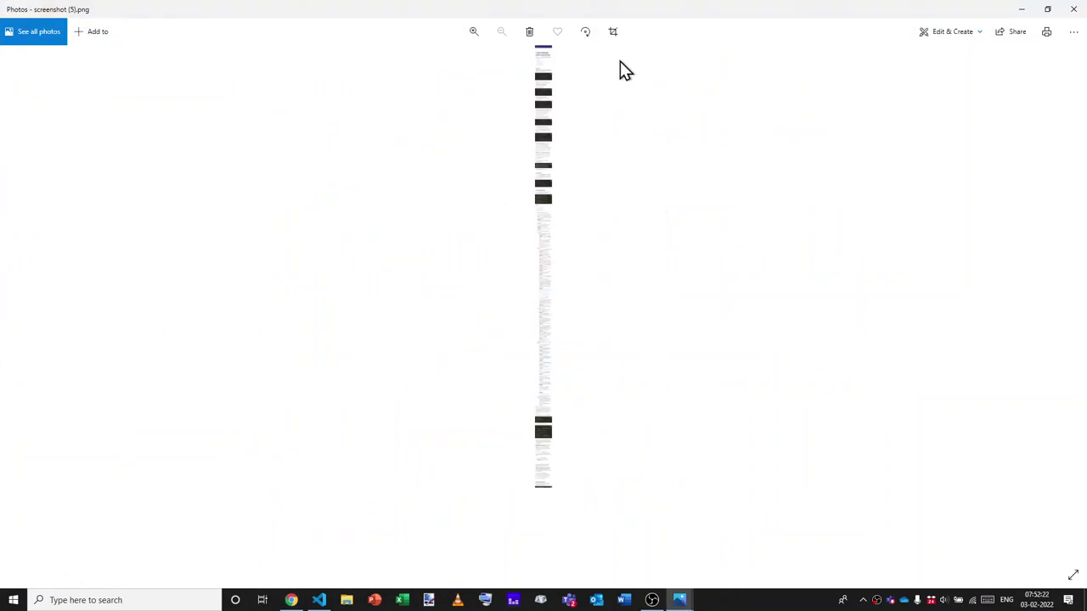
{"action": "scroll", "coordinate": [553, 79], "scroll_direction": "up", "scroll_amount": 3}
{"action": "scroll", "coordinate": [550, 73], "scroll_direction": "up", "scroll_amount": 3}
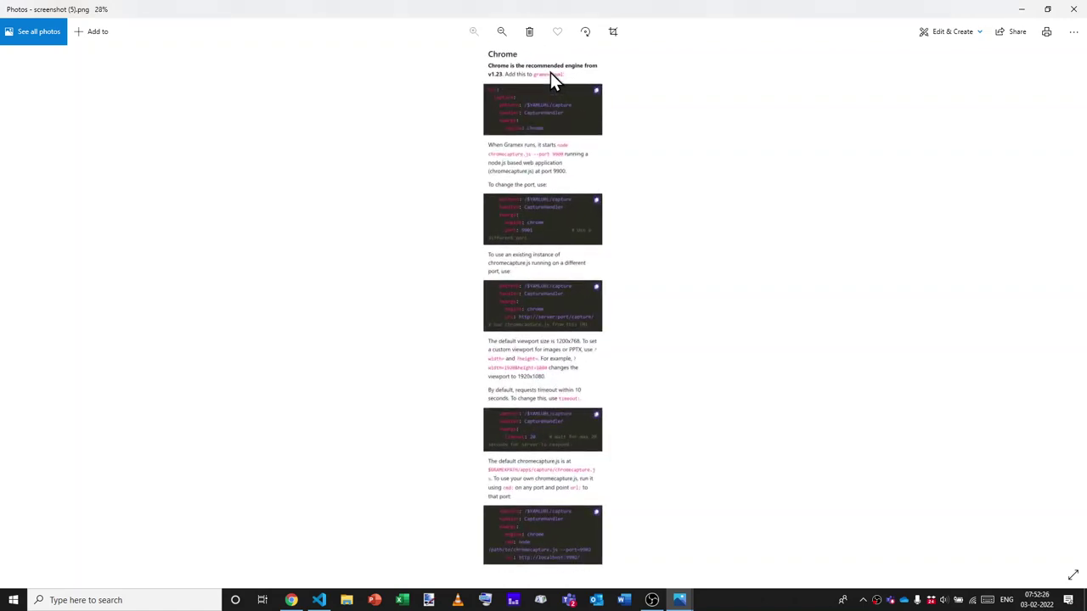
{"action": "scroll", "coordinate": [549, 101], "scroll_direction": "up", "scroll_amount": 3}
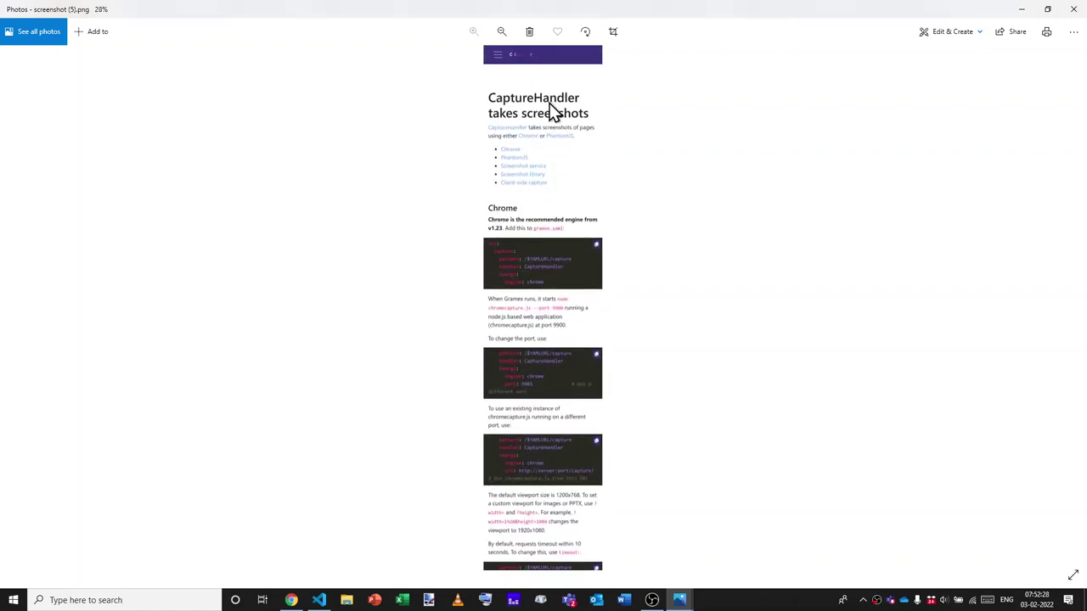
{"action": "key", "text": "alt+Tab"}
{"action": "scroll", "coordinate": [561, 329], "scroll_direction": "down", "scroll_amount": 3}
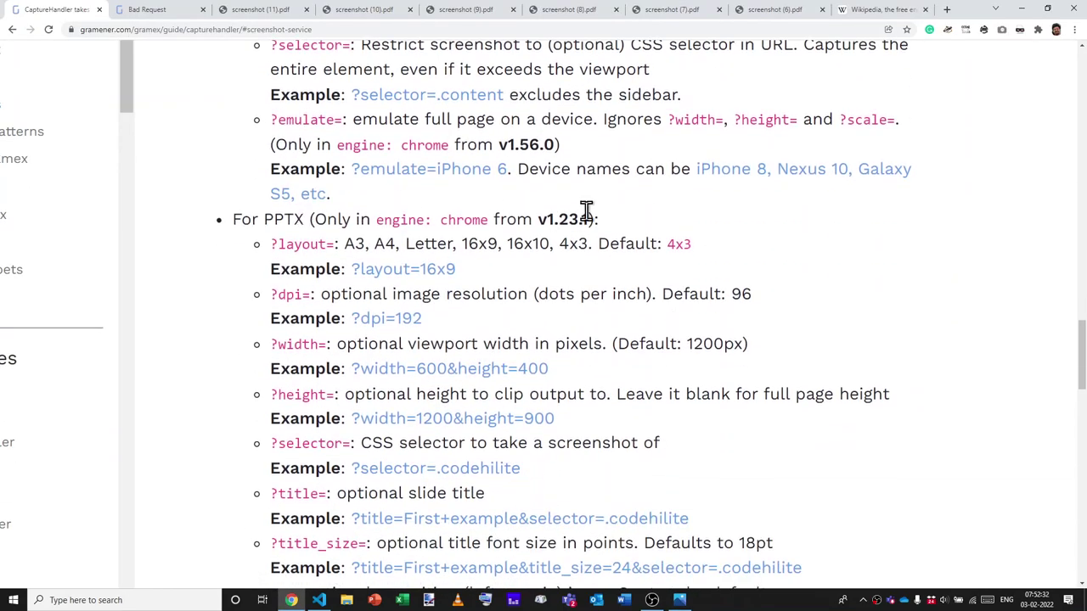
Review the PPTX ?layout= and ?dpi= options, noting the default dpi of 96.
{"action": "scroll", "coordinate": [585, 212], "scroll_direction": "down", "scroll_amount": 1}
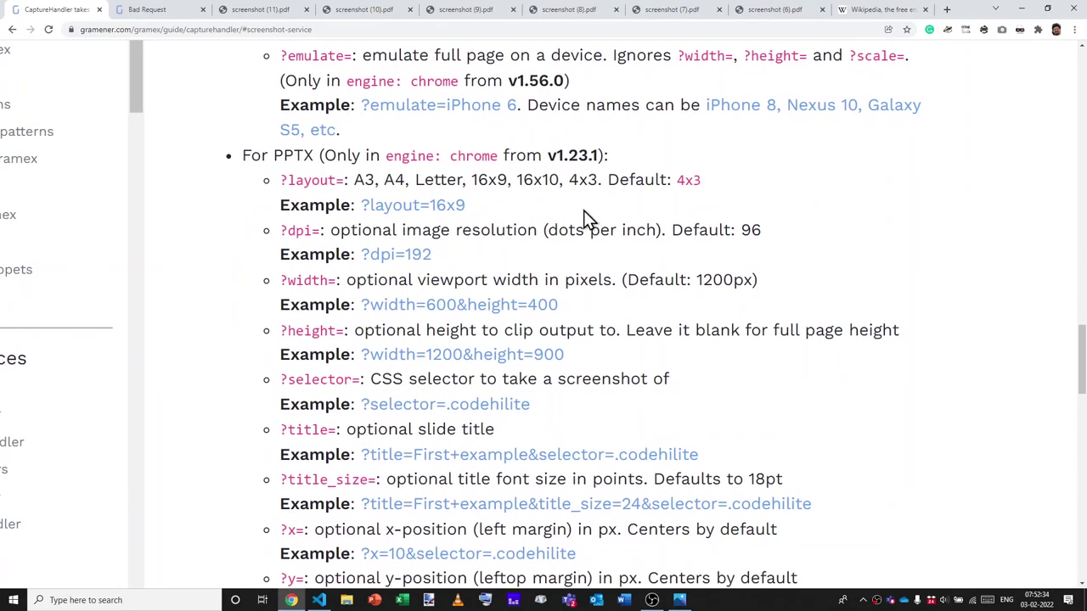
{"action": "scroll", "coordinate": [584, 210], "scroll_direction": "down", "scroll_amount": 1}
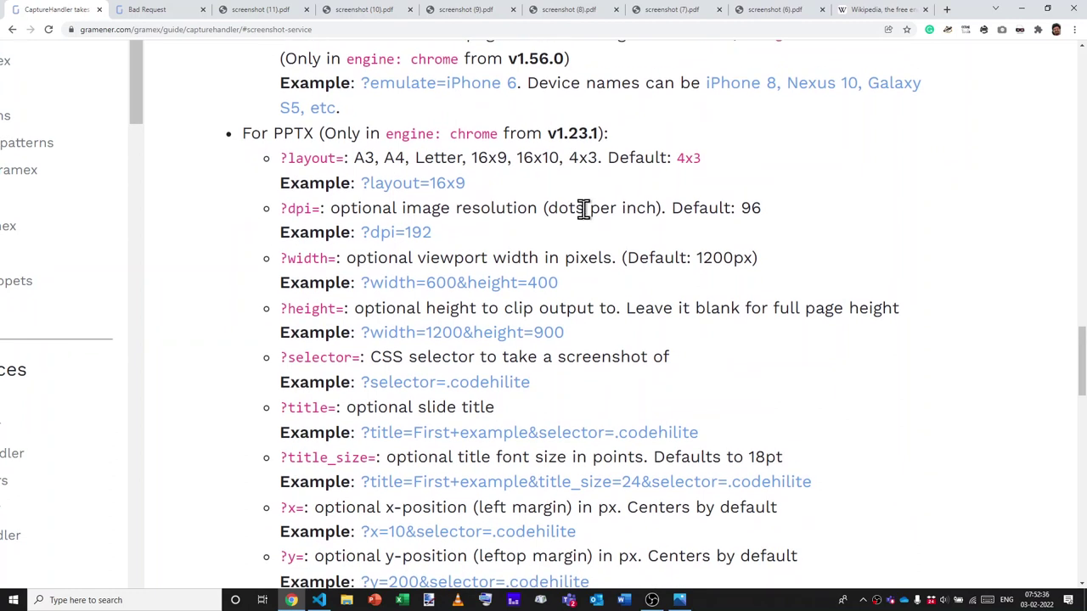
{"action": "triple_click", "coordinate": [338, 157]}
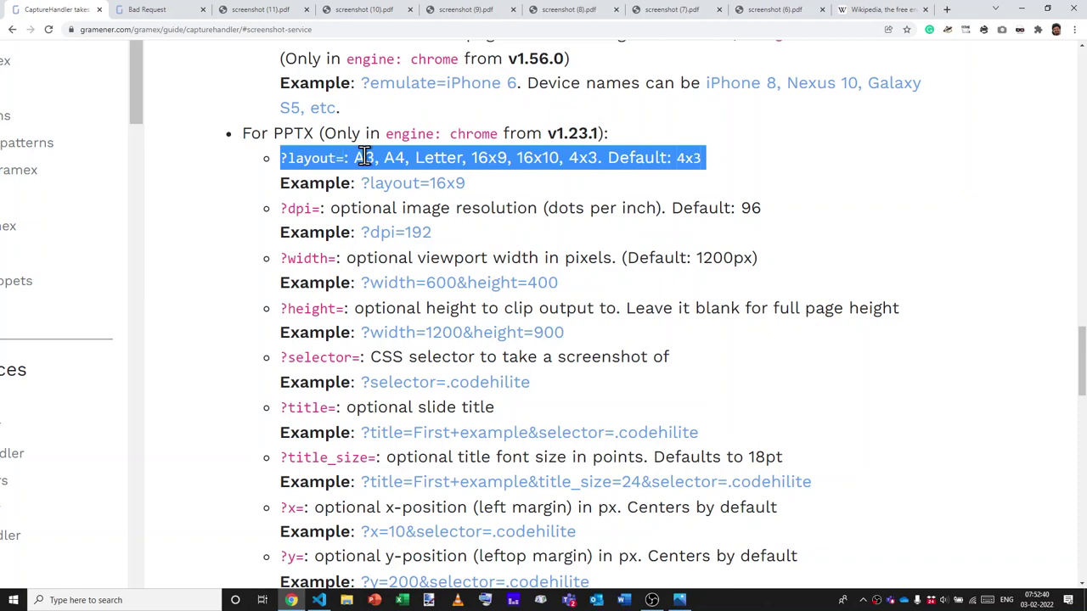
{"action": "left_click", "coordinate": [365, 157]}
{"action": "triple_click", "coordinate": [461, 210]}
{"action": "left_click", "coordinate": [496, 210]}
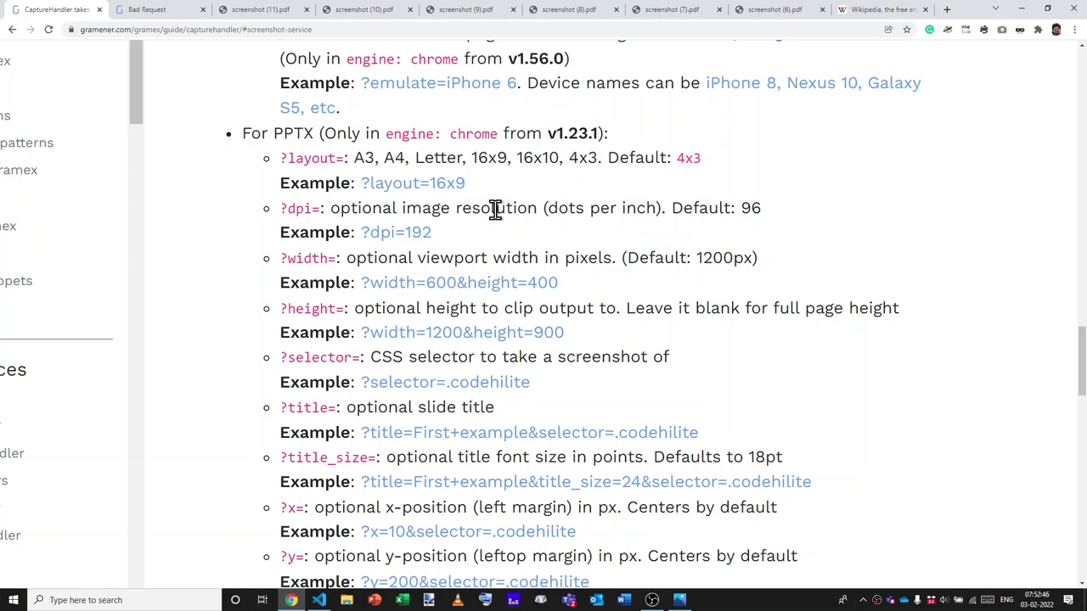
{"action": "double_click", "coordinate": [750, 207]}
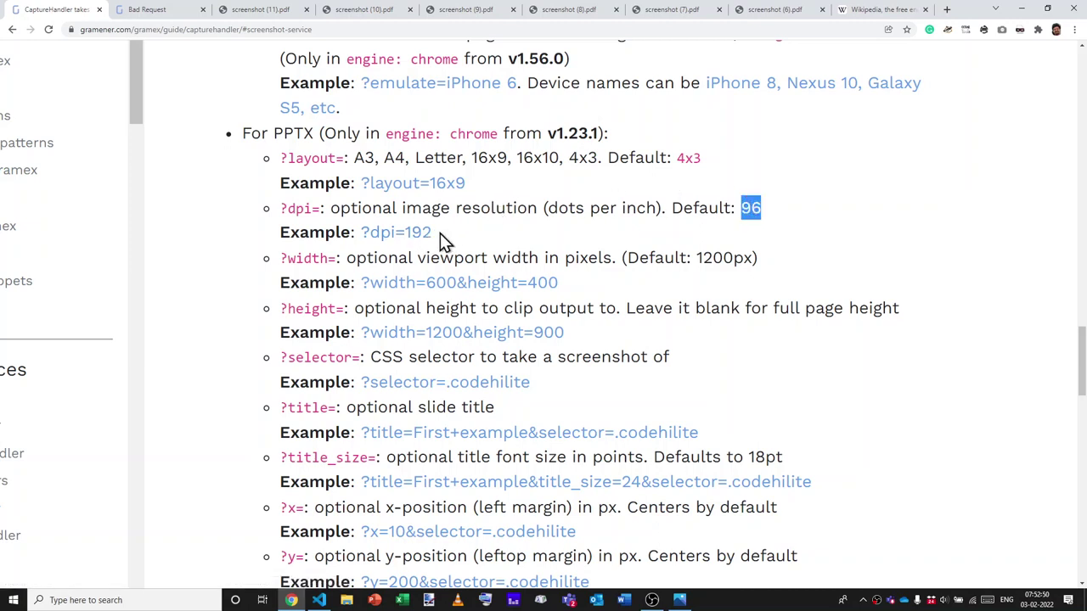
{"action": "left_click", "coordinate": [751, 206]}
Review ?selector=, ?title= and ?title_size=, then download and open the size-24 example screenshot (1).pptx.
{"action": "scroll", "coordinate": [647, 331], "scroll_direction": "down", "scroll_amount": 1}
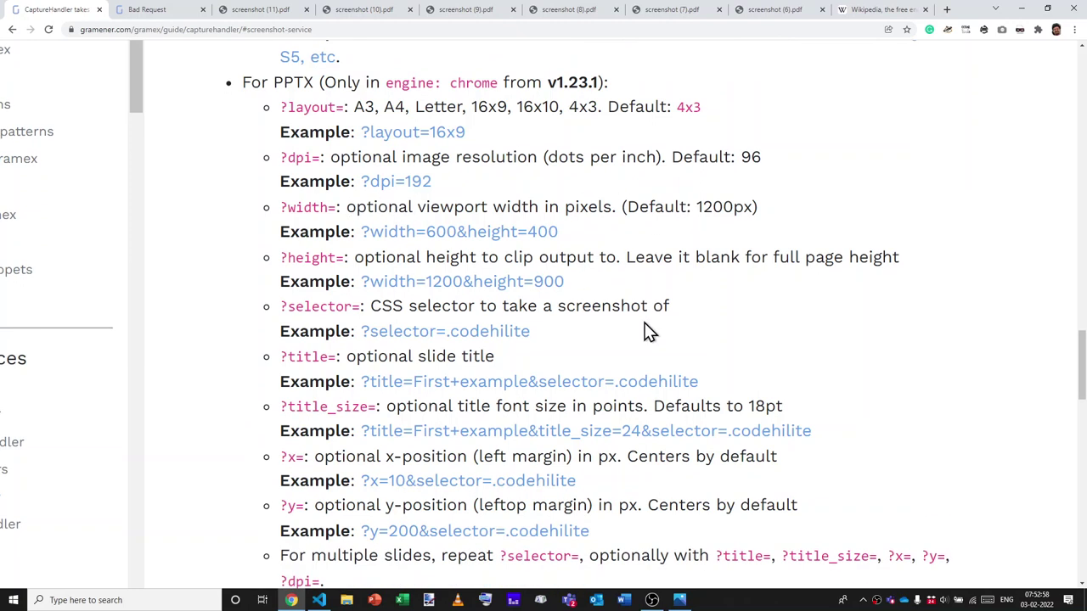
{"action": "triple_click", "coordinate": [548, 304]}
{"action": "left_click_drag", "start_coordinate": [548, 304], "coordinate": [561, 322]}
{"action": "left_click", "coordinate": [561, 323]}
{"action": "scroll", "coordinate": [561, 323], "scroll_direction": "down", "scroll_amount": 1}
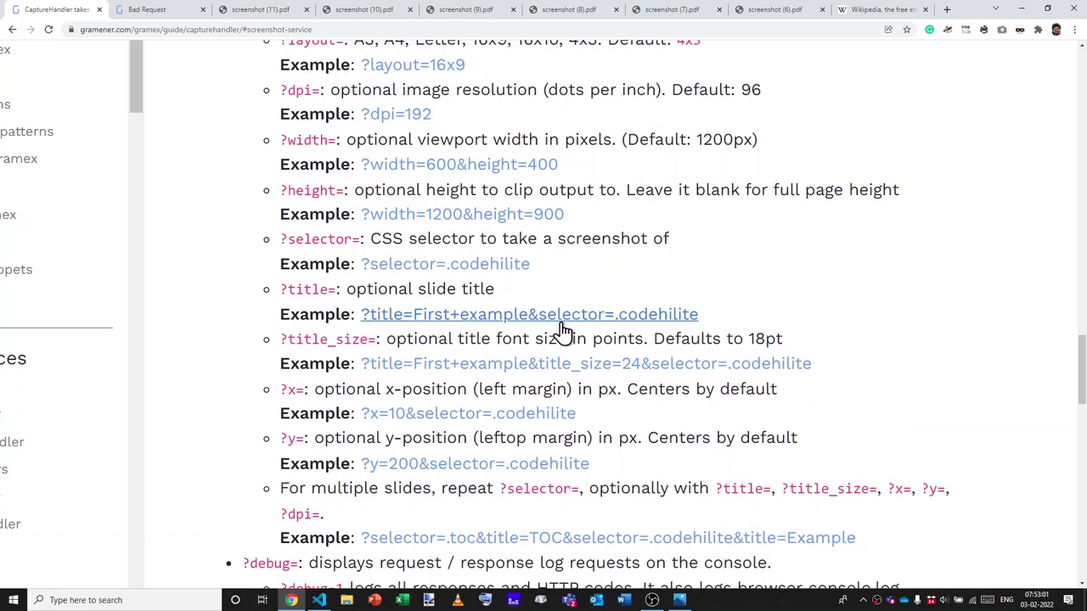
{"action": "triple_click", "coordinate": [374, 289]}
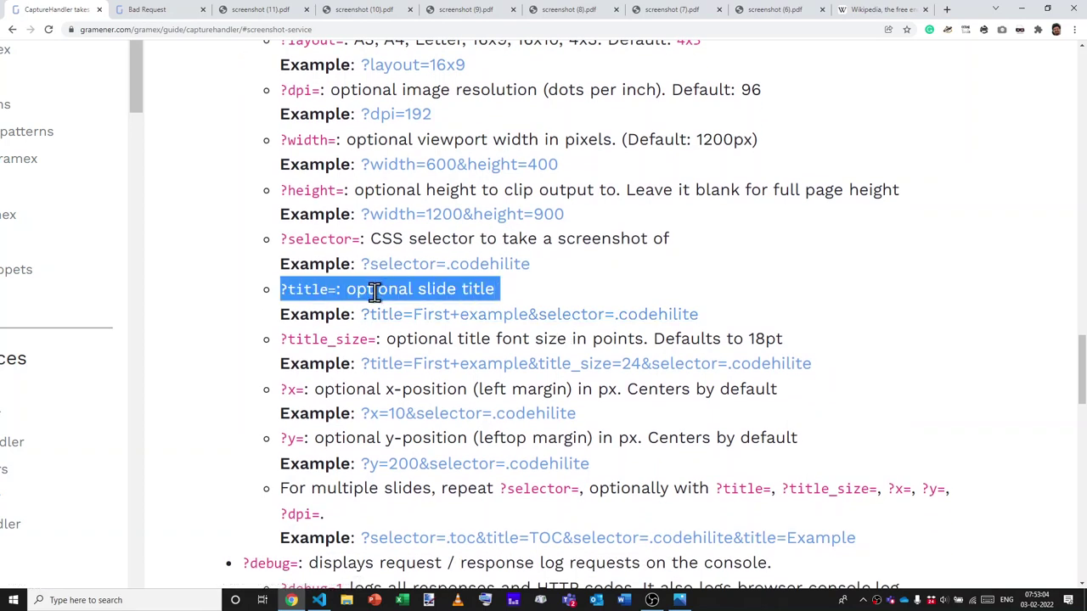
{"action": "triple_click", "coordinate": [389, 340]}
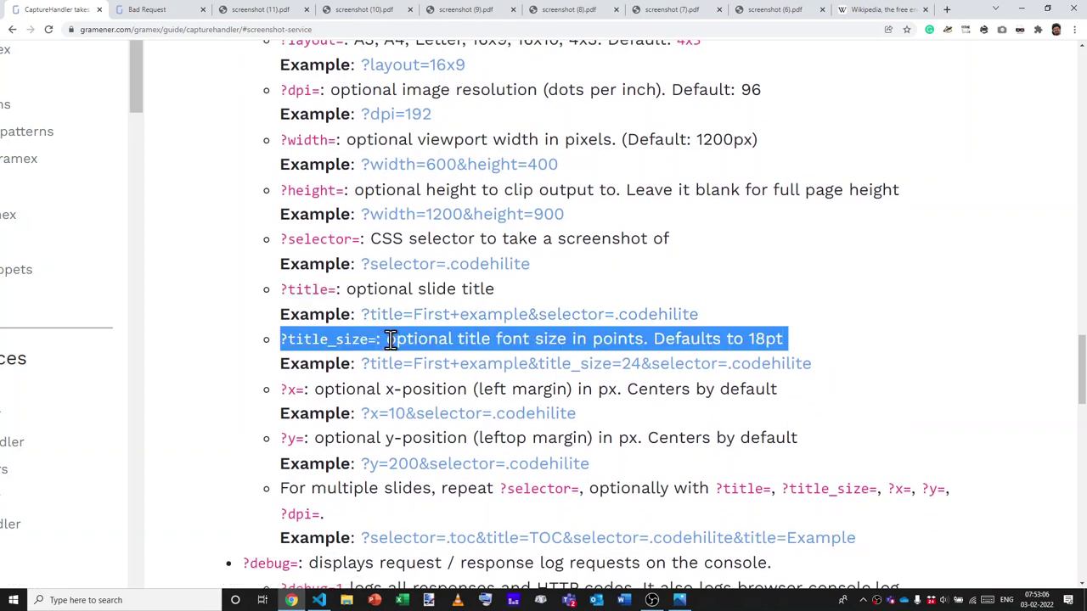
{"action": "left_click", "coordinate": [388, 340]}
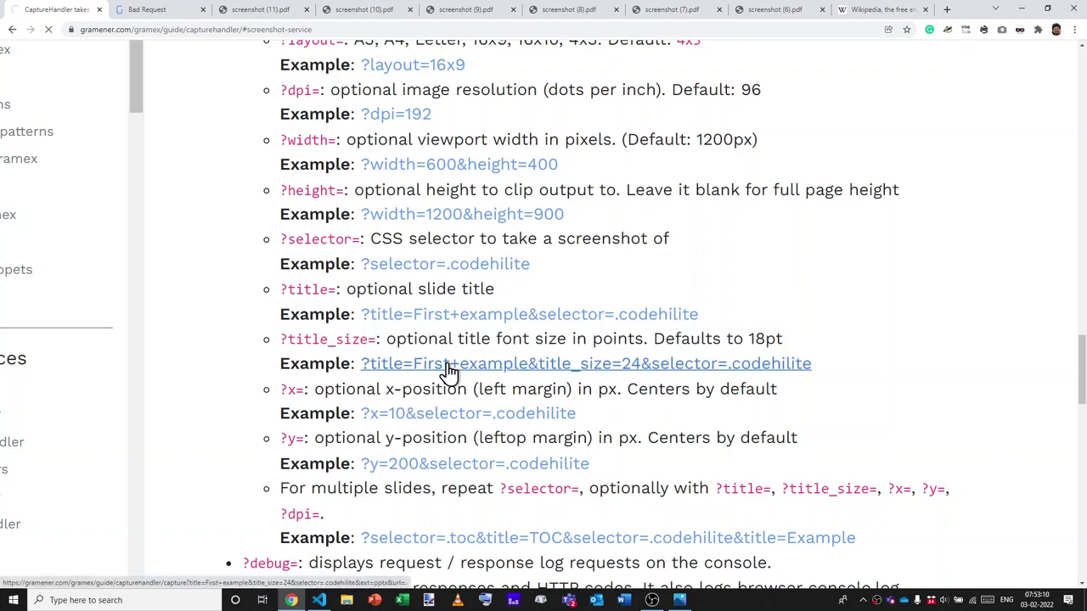
{"action": "left_click", "coordinate": [448, 372]}
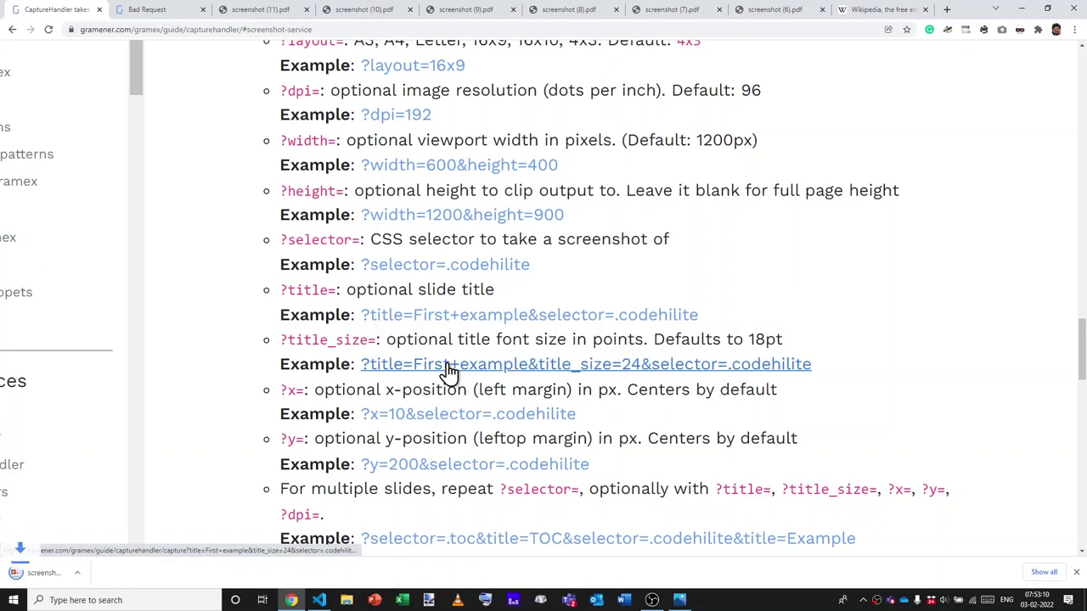
{"action": "left_click", "coordinate": [66, 579]}
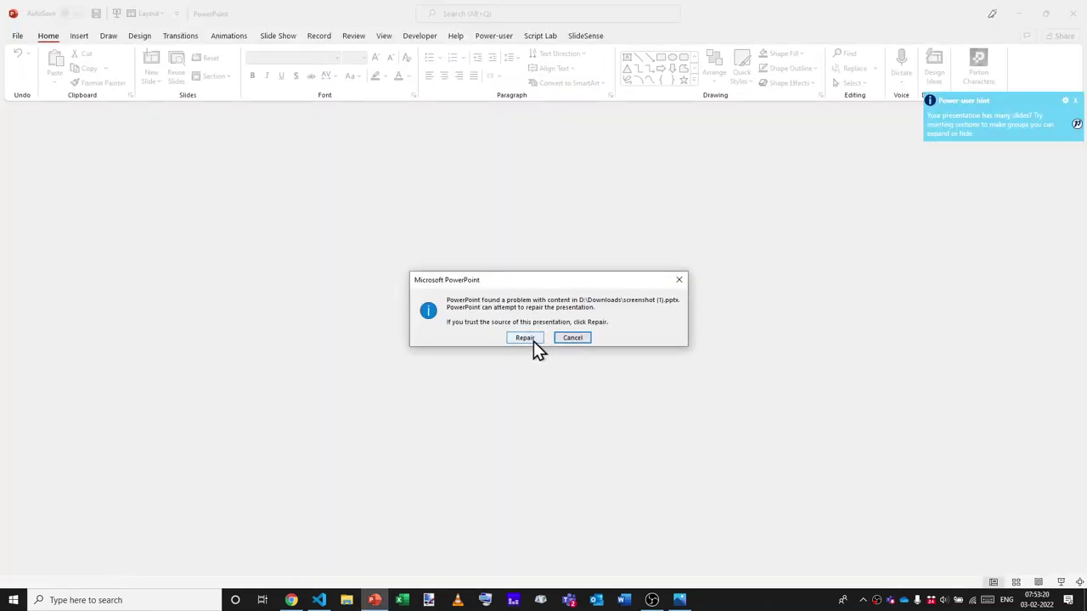
Repair screenshot (1).pptx and enable editing in PowerPoint.
{"action": "left_click", "coordinate": [534, 342]}
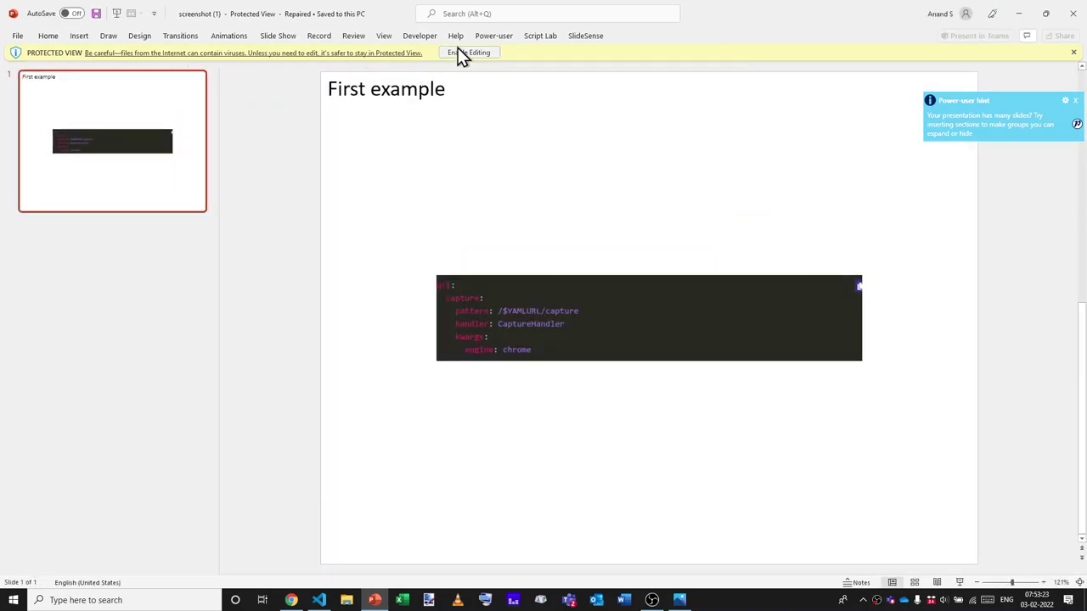
{"action": "left_click", "coordinate": [461, 54]}
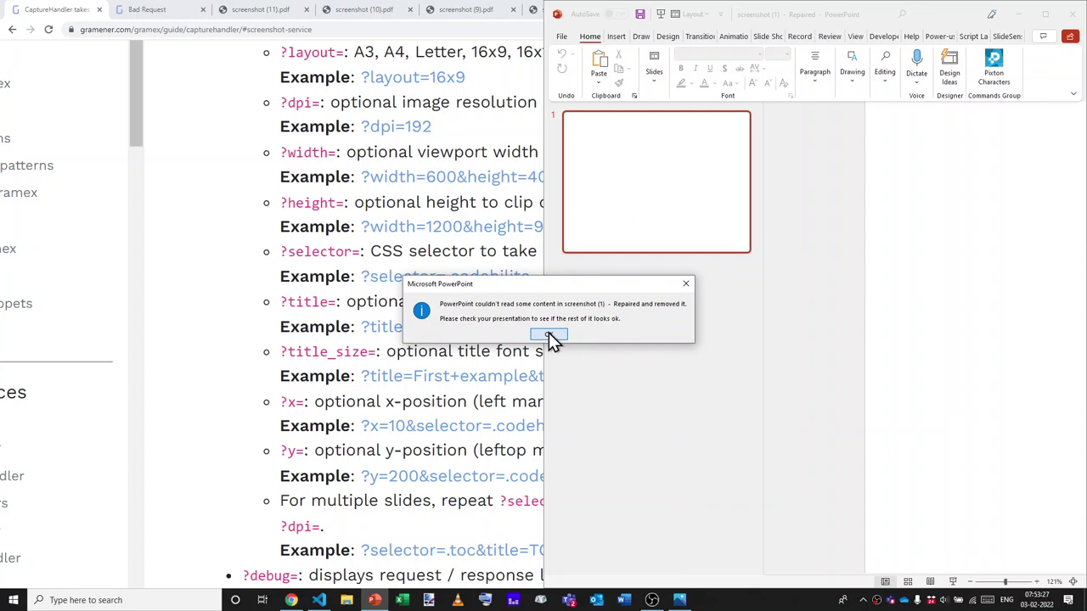
{"action": "left_click", "coordinate": [548, 335]}
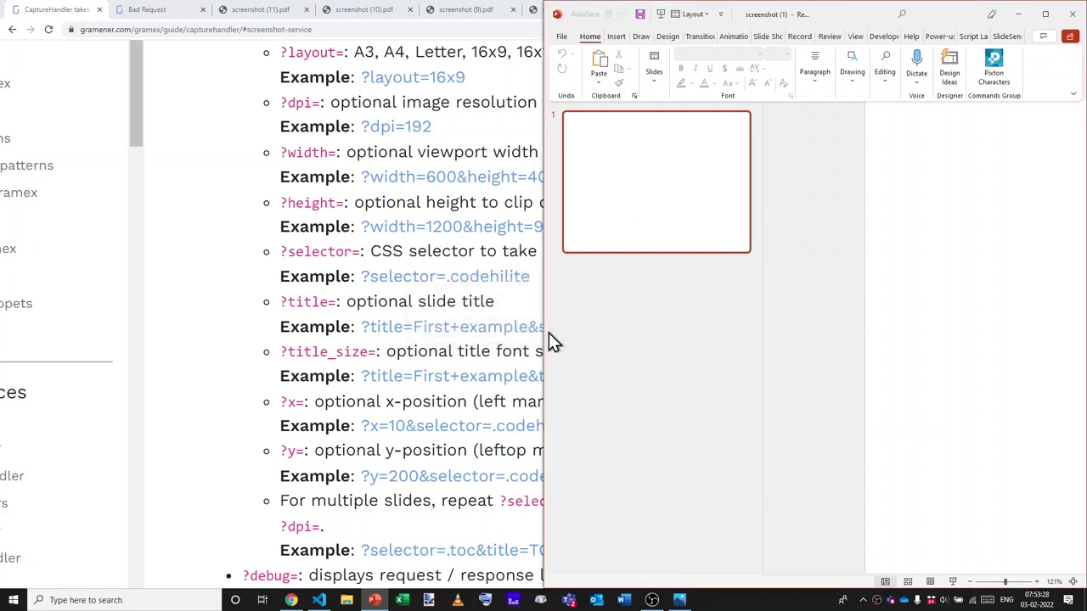
Inspect the slide's 'First example' title and the captured code image.
{"action": "left_click", "coordinate": [736, 117]}
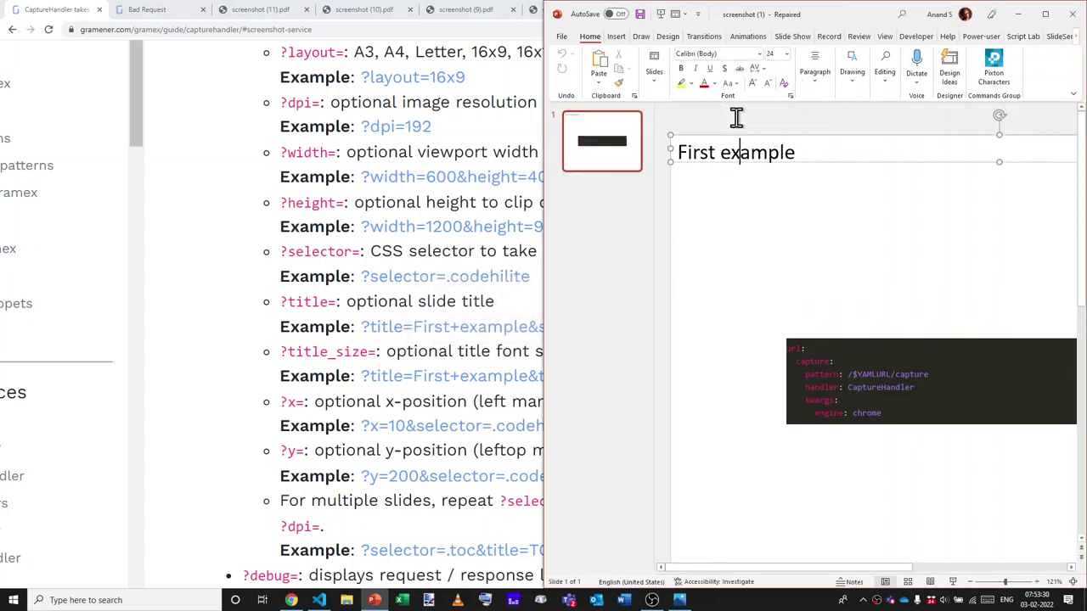
{"action": "left_click", "coordinate": [808, 269]}
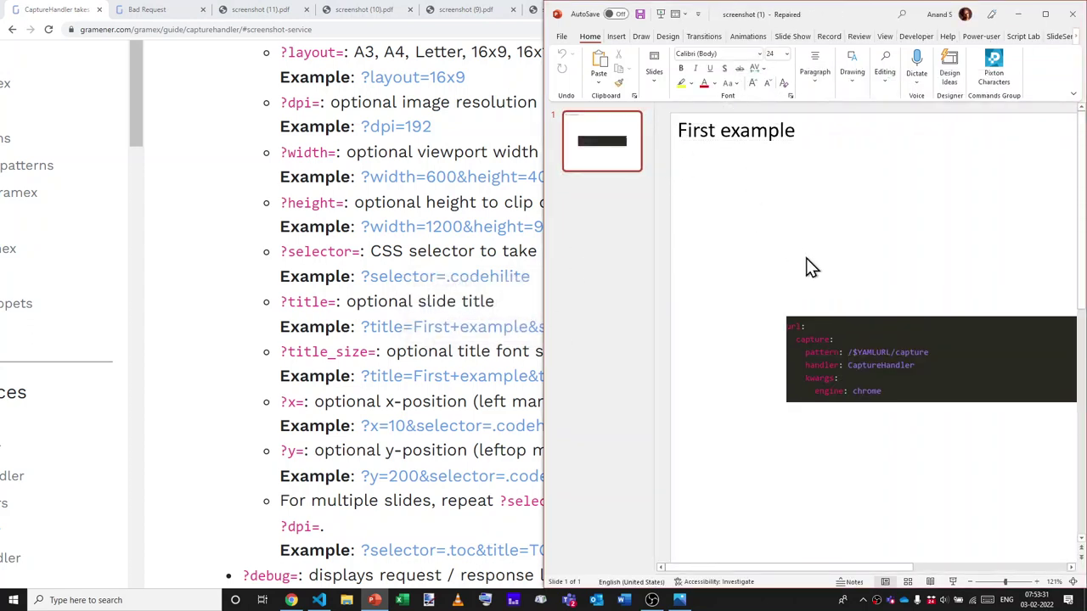
{"action": "left_click", "coordinate": [885, 356]}
{"action": "left_click", "coordinate": [361, 404]}
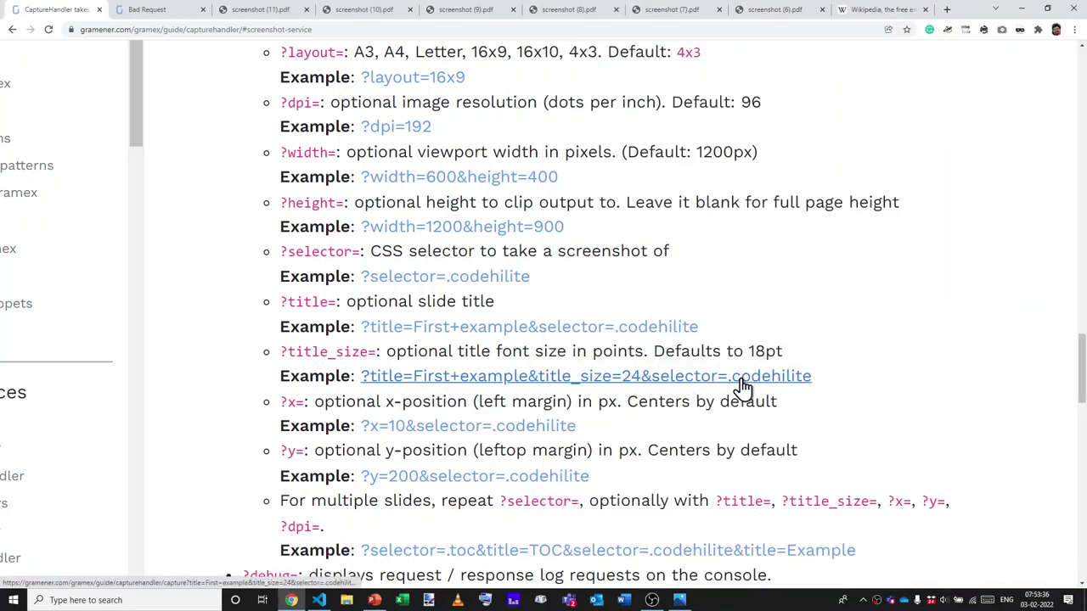
{"action": "key", "text": "alt+Tab"}
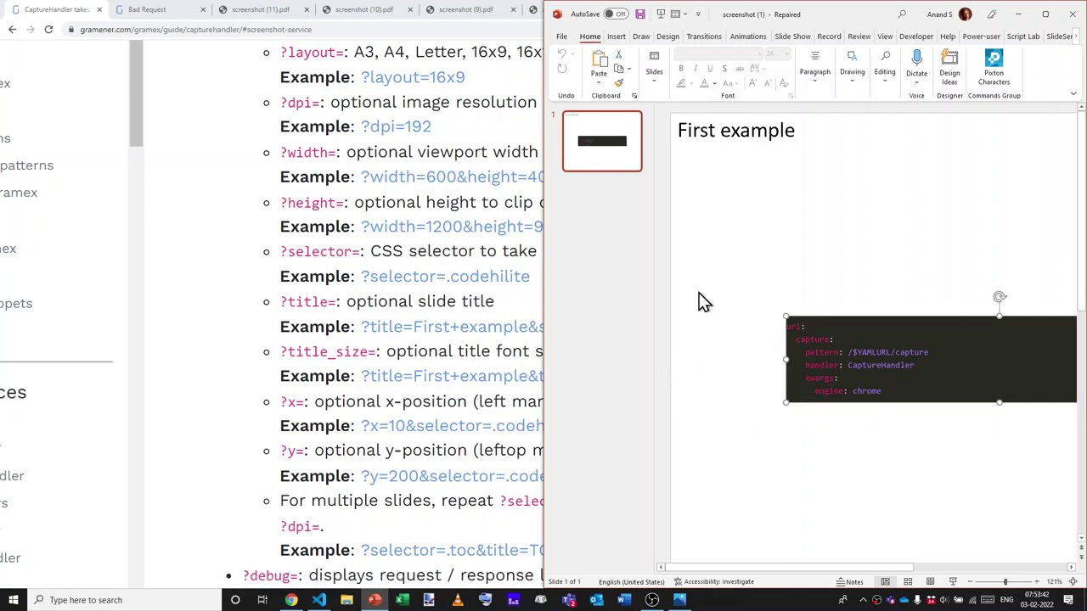
Return to the guide and highlight the x-position parameter's default and example.
{"action": "left_click", "coordinate": [230, 436]}
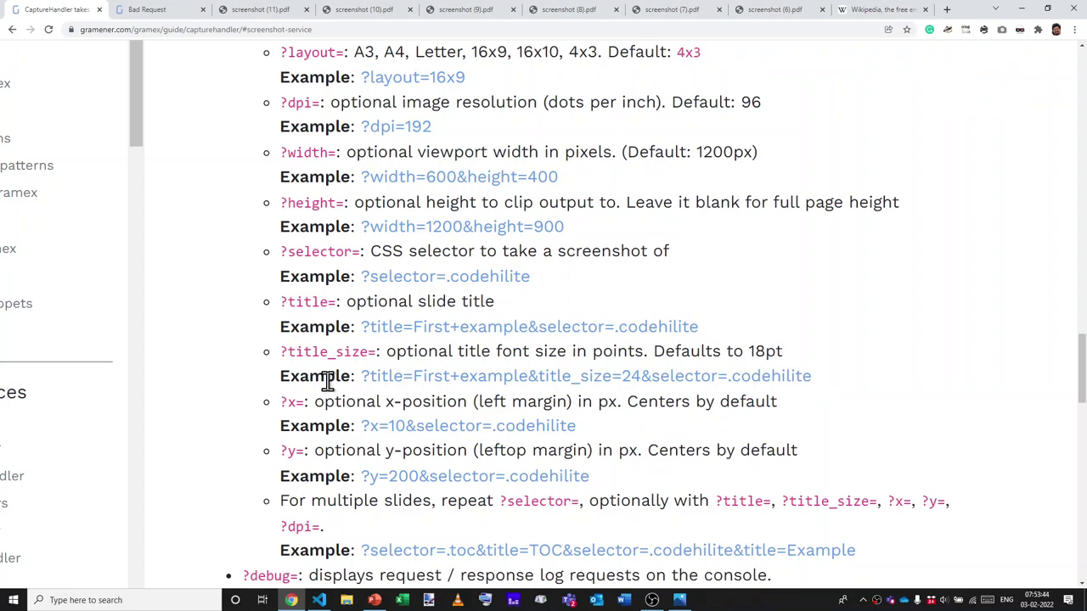
{"action": "key", "text": "alt+Tab"}
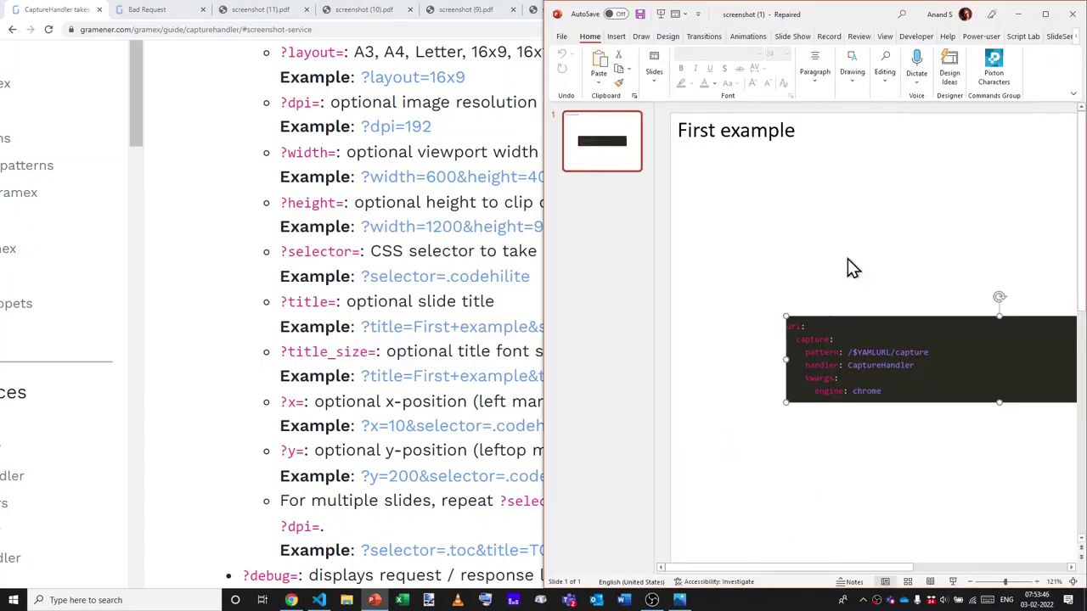
{"action": "left_click", "coordinate": [238, 409]}
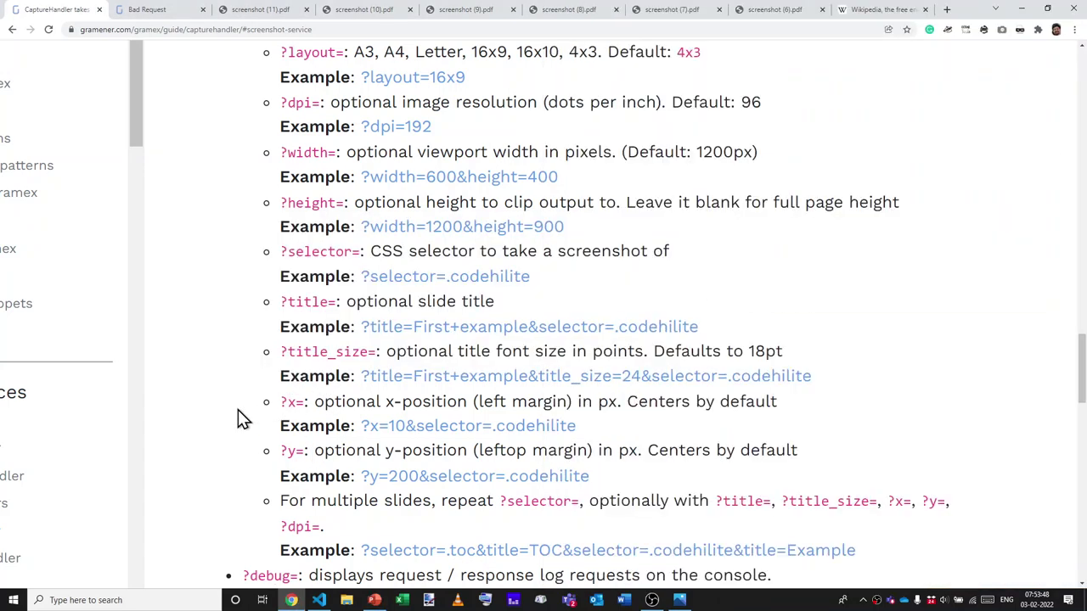
{"action": "double_click", "coordinate": [599, 404]}
{"action": "left_click_drag", "start_coordinate": [654, 405], "coordinate": [779, 416]}
{"action": "left_click", "coordinate": [779, 416]}
Highlight 'multiple slides' in the multiple-slides parameter description.
{"action": "scroll", "coordinate": [778, 416], "scroll_direction": "down", "scroll_amount": 1}
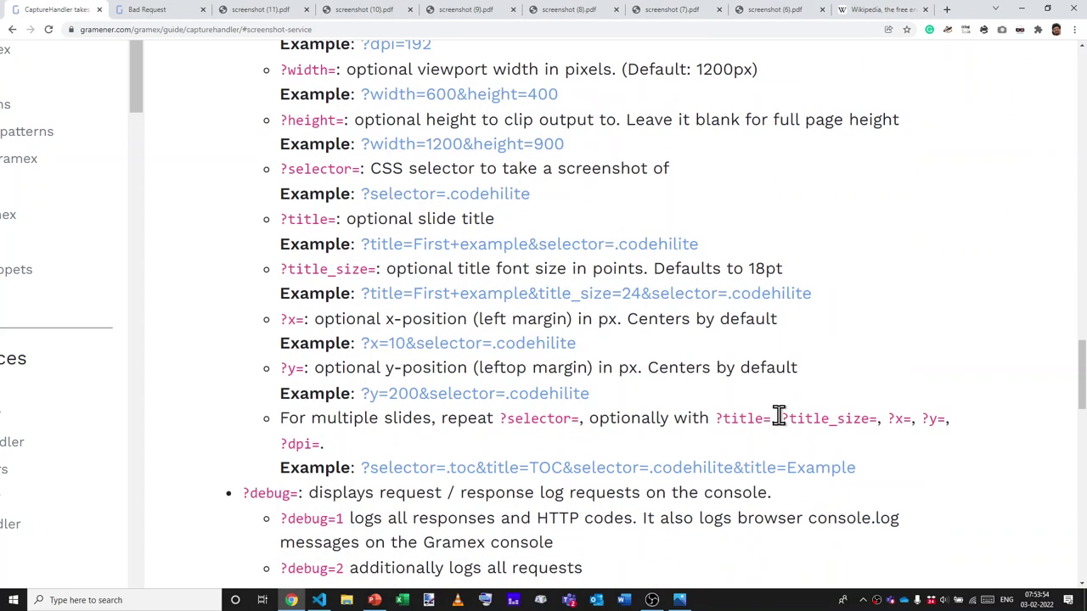
{"action": "double_click", "coordinate": [353, 419]}
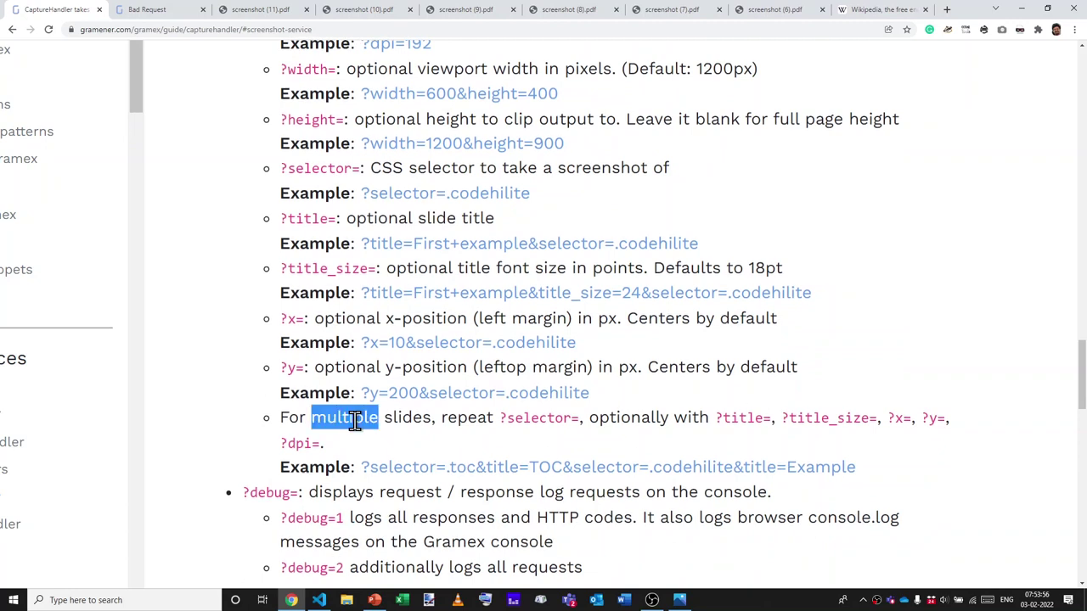
{"action": "left_click_drag", "start_coordinate": [353, 419], "coordinate": [417, 416]}
{"action": "left_click", "coordinate": [400, 417]}
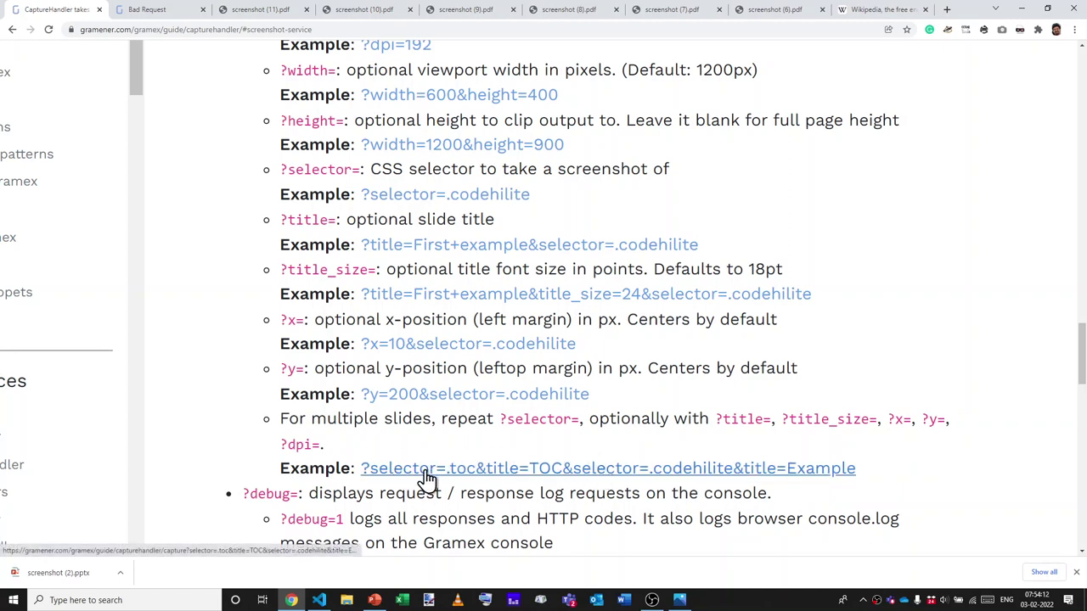
Open screenshot (2).pptx from the download bar and repair it in PowerPoint.
{"action": "left_click", "coordinate": [76, 577]}
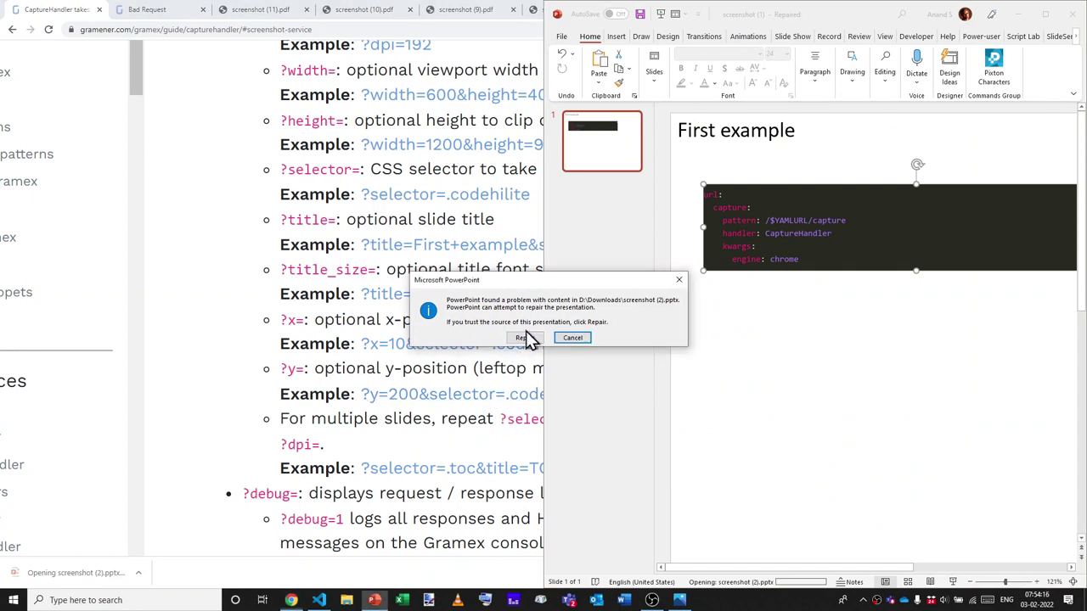
{"action": "left_click", "coordinate": [525, 338]}
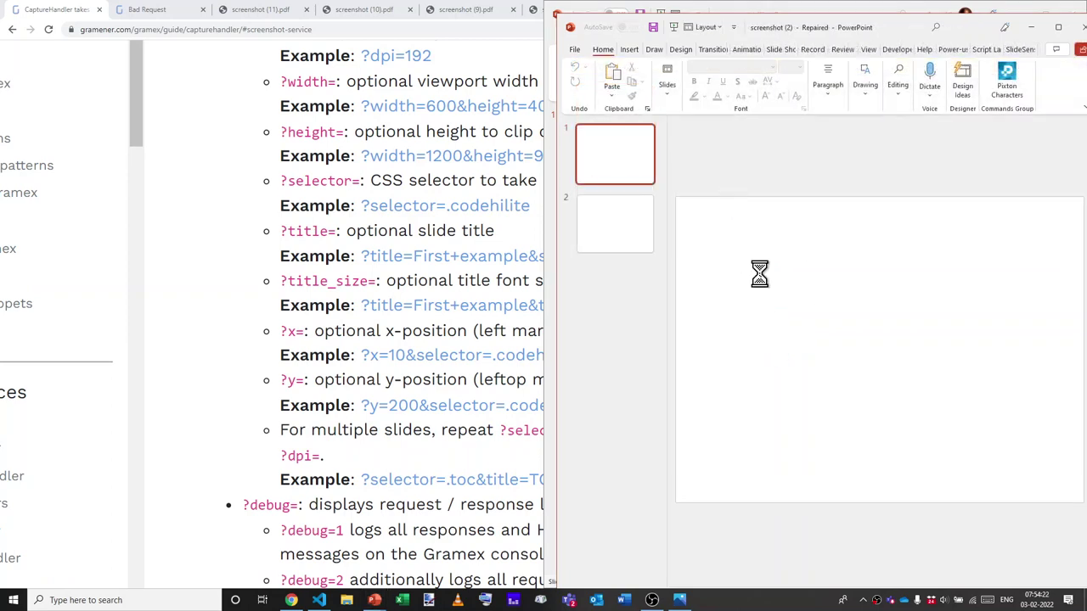
{"action": "left_click", "coordinate": [562, 332]}
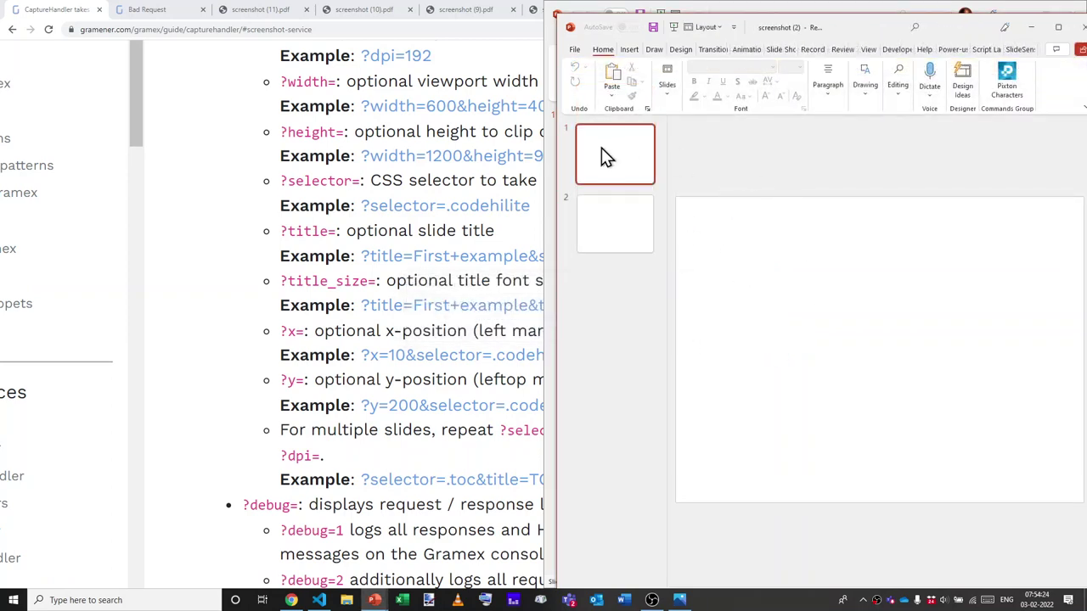
Maximize PowerPoint and browse the TOC and Example slides, then return to the guide.
{"action": "left_click", "coordinate": [614, 236]}
{"action": "key", "text": "super+Up"}
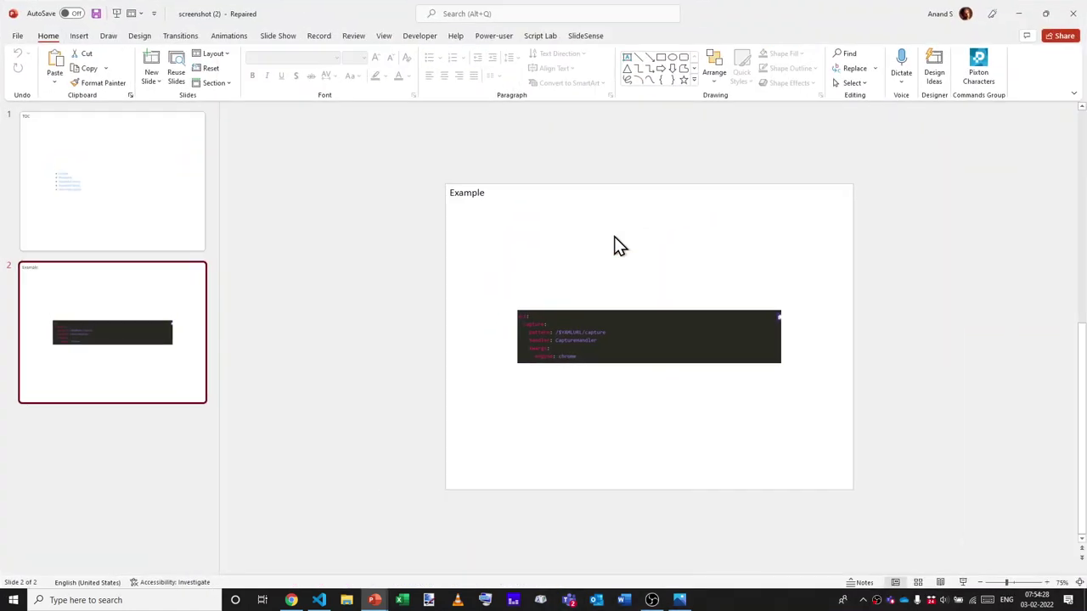
{"action": "scroll", "coordinate": [517, 289], "scroll_direction": "up", "scroll_amount": 2}
{"action": "scroll", "coordinate": [517, 286], "scroll_direction": "up", "scroll_amount": 3}
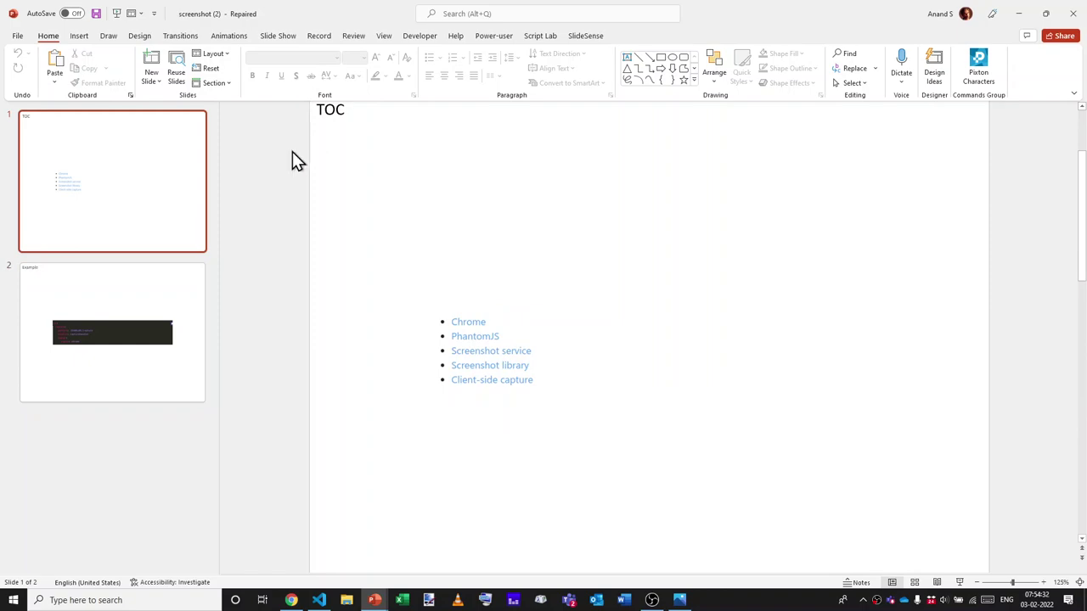
{"action": "scroll", "coordinate": [292, 158], "scroll_direction": "down", "scroll_amount": 3}
{"action": "key", "text": "alt+Tab"}
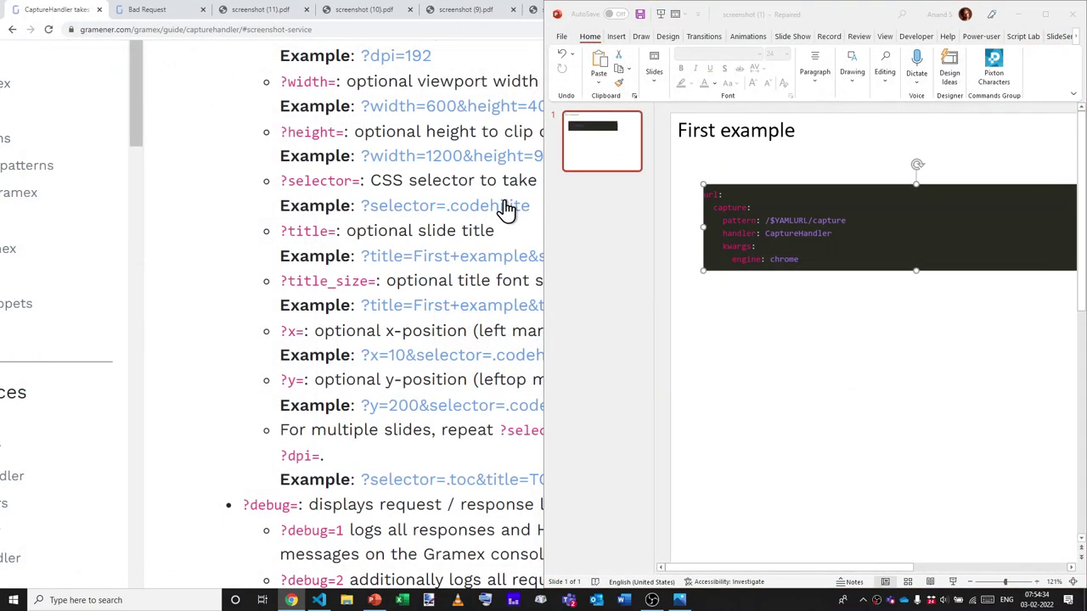
{"action": "left_click", "coordinate": [167, 467]}
{"action": "scroll", "coordinate": [167, 467], "scroll_direction": "down", "scroll_amount": 1}
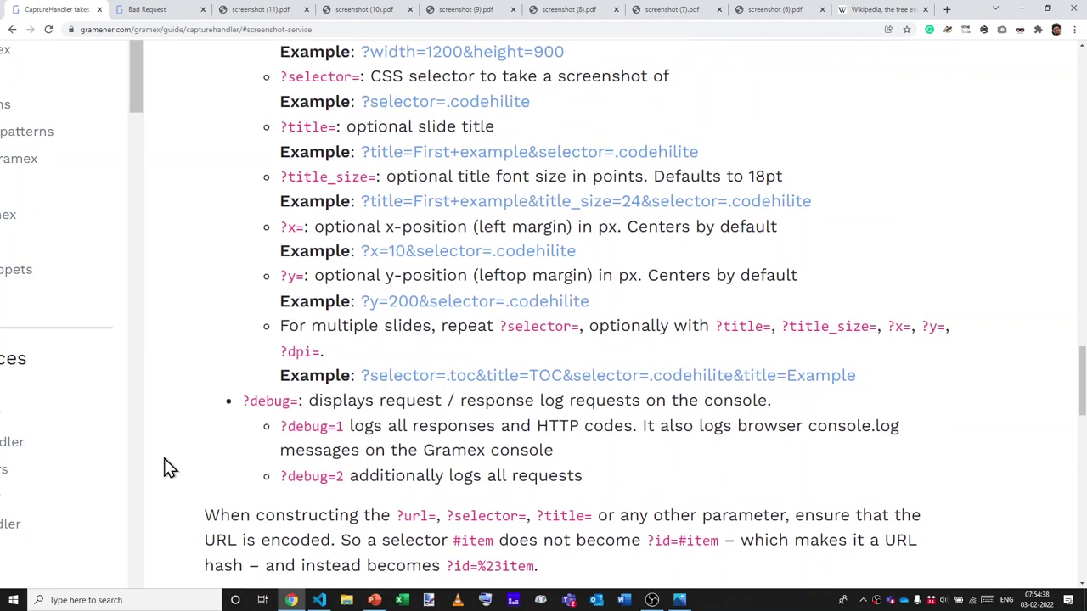
Snap the documentation to the left half of the screen beside PowerPoint, then switch windows.
{"action": "scroll", "coordinate": [167, 467], "scroll_direction": "down", "scroll_amount": 1}
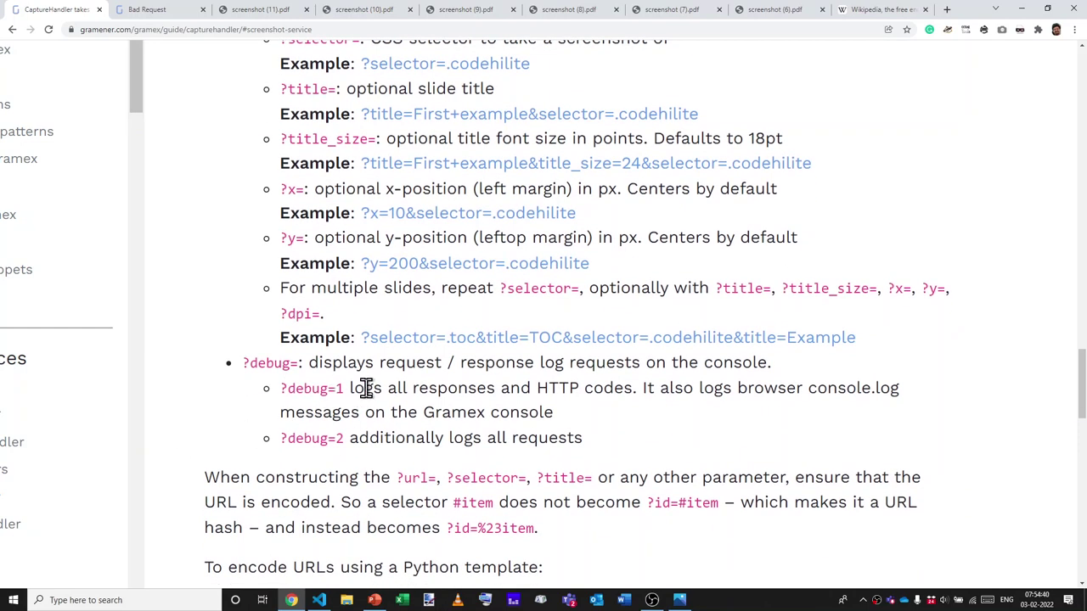
{"action": "key", "text": "super+Left"}
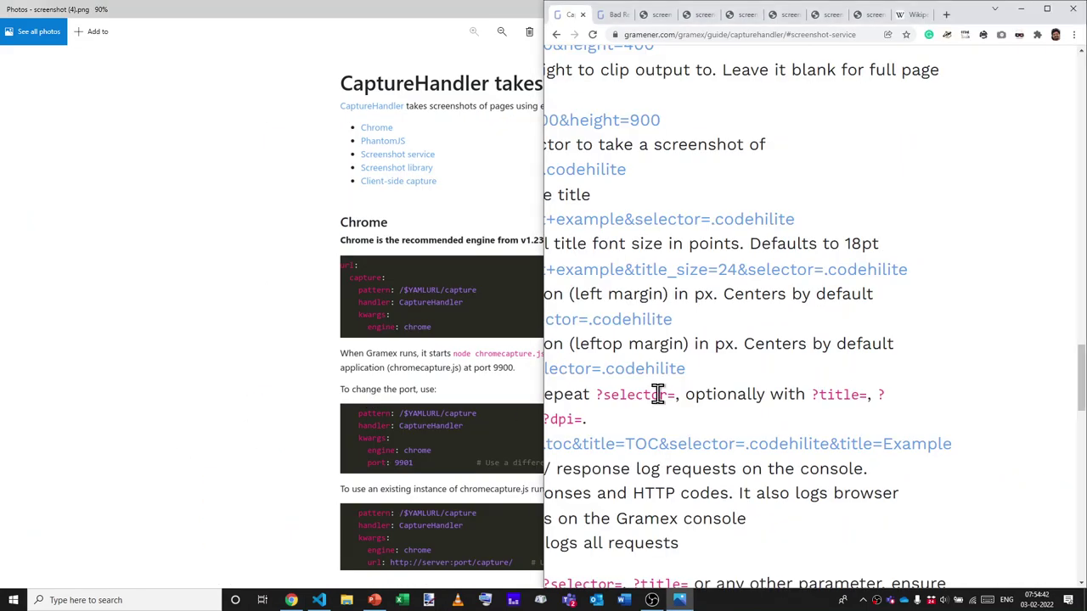
{"action": "left_click", "coordinate": [845, 420]}
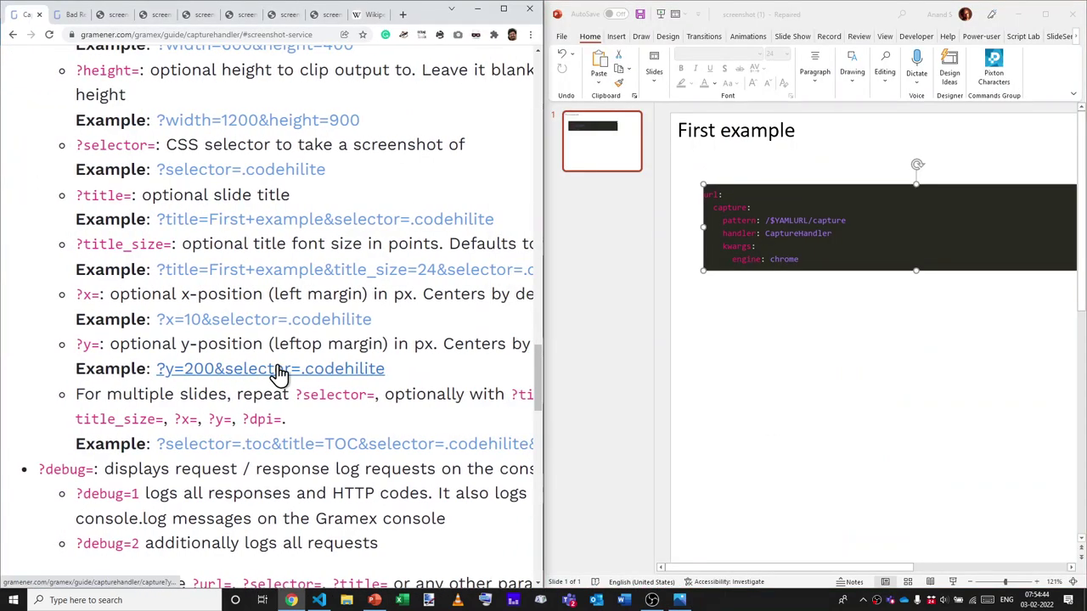
{"action": "scroll", "coordinate": [281, 369], "scroll_direction": "down", "scroll_amount": 2}
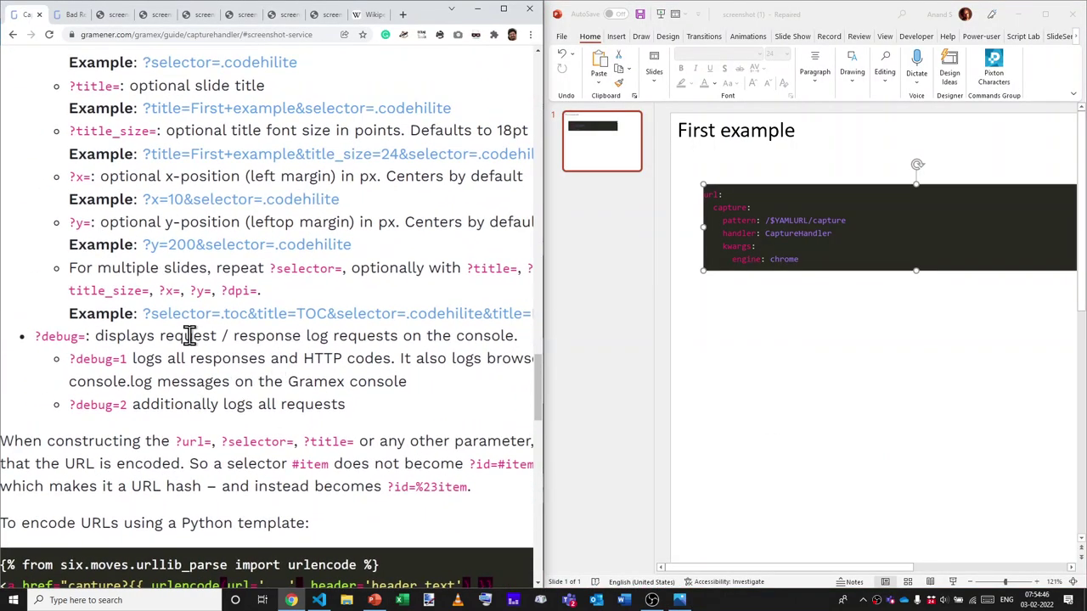
{"action": "key", "text": "ctrl+Tab"}
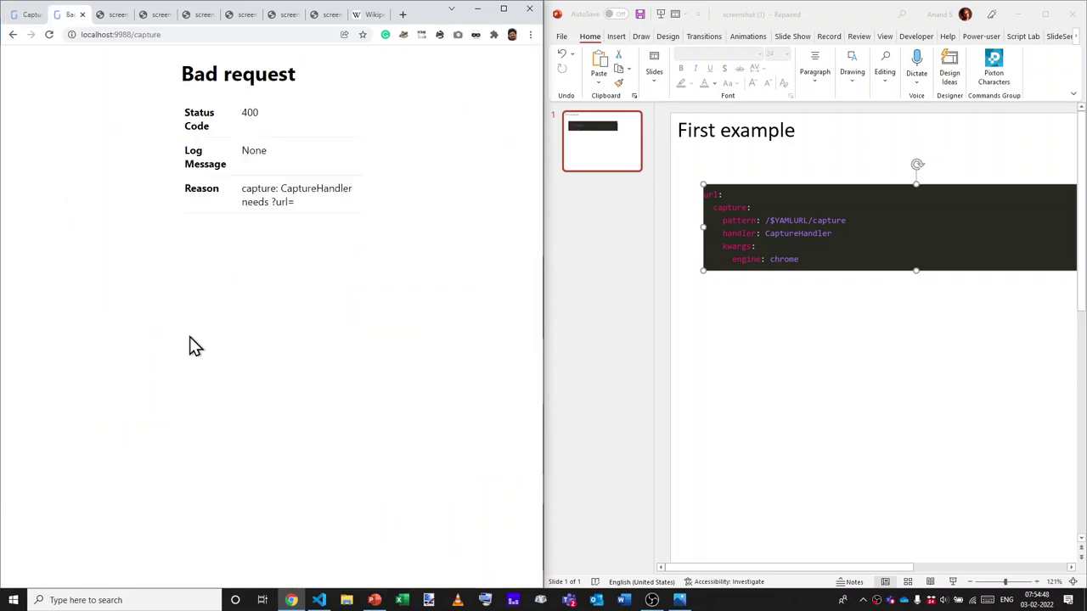
{"action": "key", "text": "alt+Tab"}
{"action": "key", "text": "alt+Tab"}
{"action": "key", "text": "alt+Tab"}
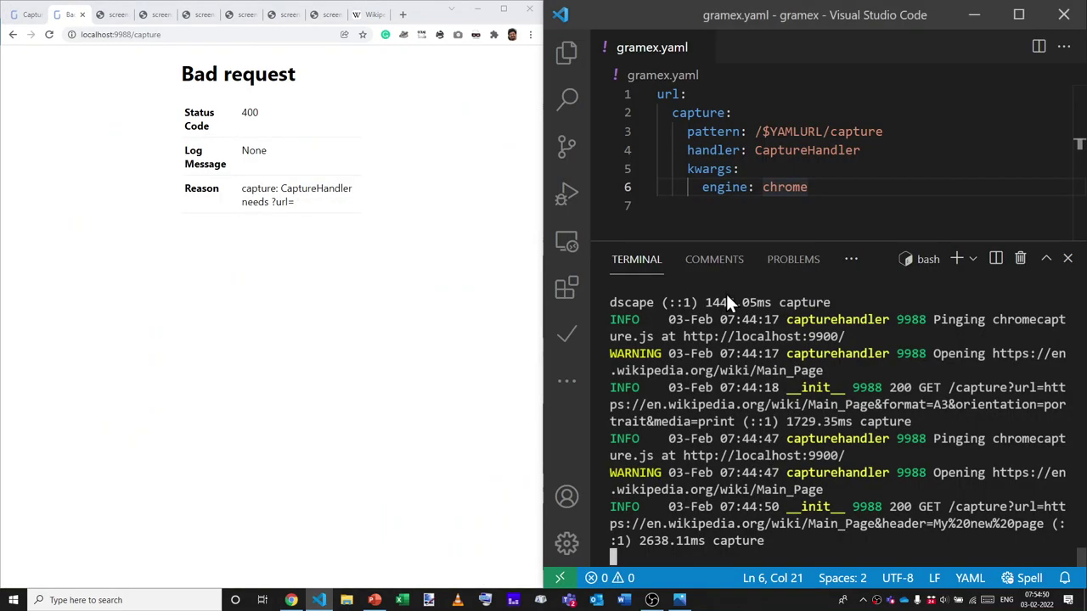
Request capture?url= with the Wikipedia Main Page address and &debug=2, then check the terminal log.
{"action": "key", "text": "ctrl+9"}
{"action": "key", "text": "ctrl+l"}
{"action": "key", "text": "ctrl+c"}
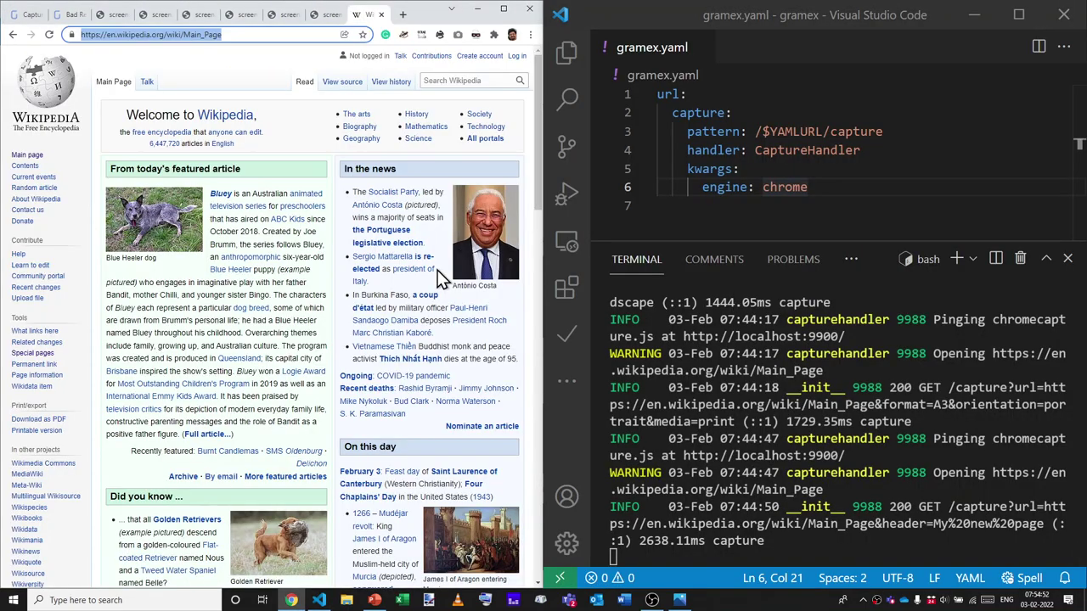
{"action": "key", "text": "ctrl+2"}
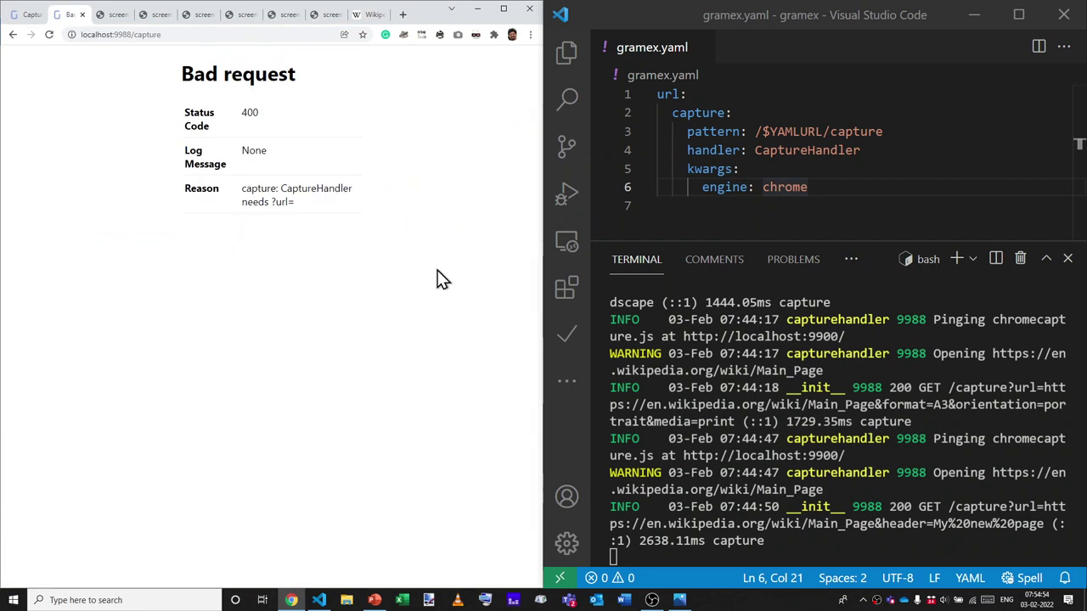
{"action": "key", "text": "ctrl+l"}
{"action": "key", "text": "End"}
{"action": "type", "text": "?url="}
{"action": "key", "text": "ctrl+v"}
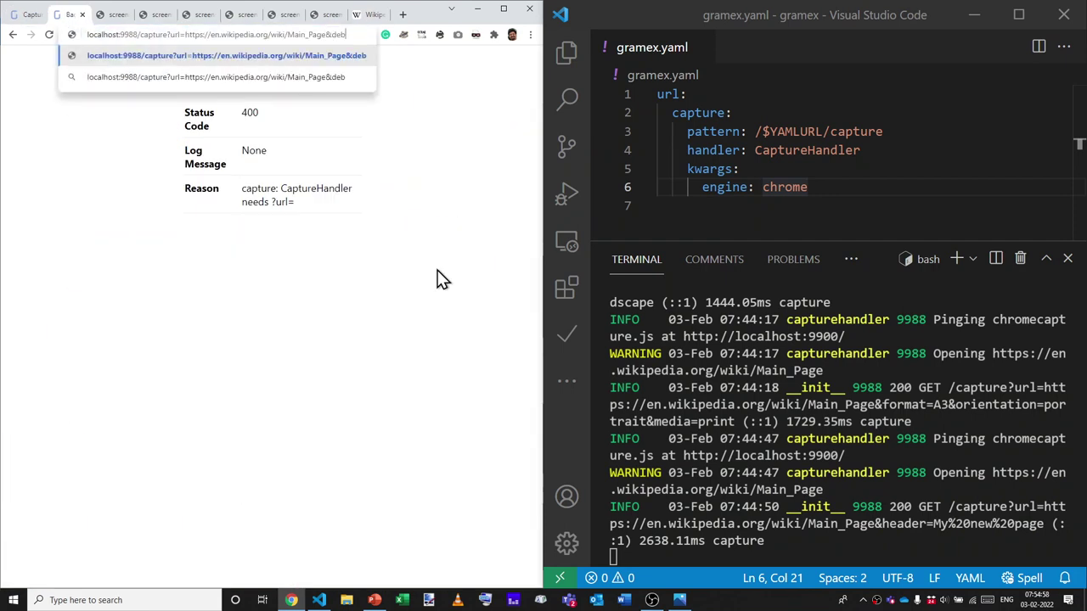
{"action": "type", "text": "&debug=2"}
{"action": "key", "text": "ctrl+l"}
{"action": "key", "text": "ctrl+c"}
{"action": "key", "text": "Return"}
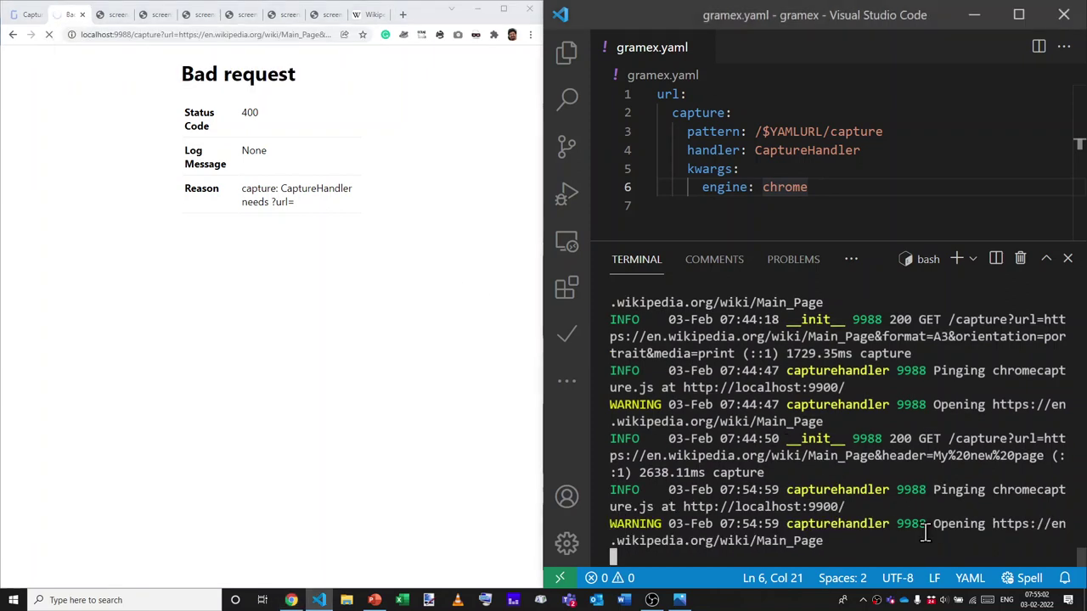
{"action": "left_click", "coordinate": [244, 307]}
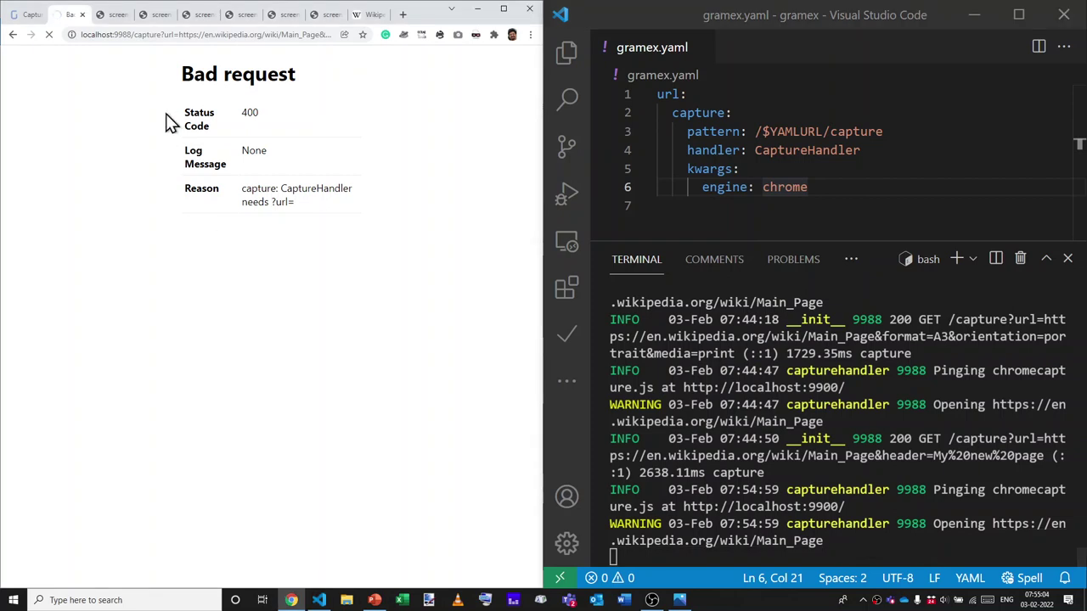
{"action": "left_click", "coordinate": [1010, 495]}
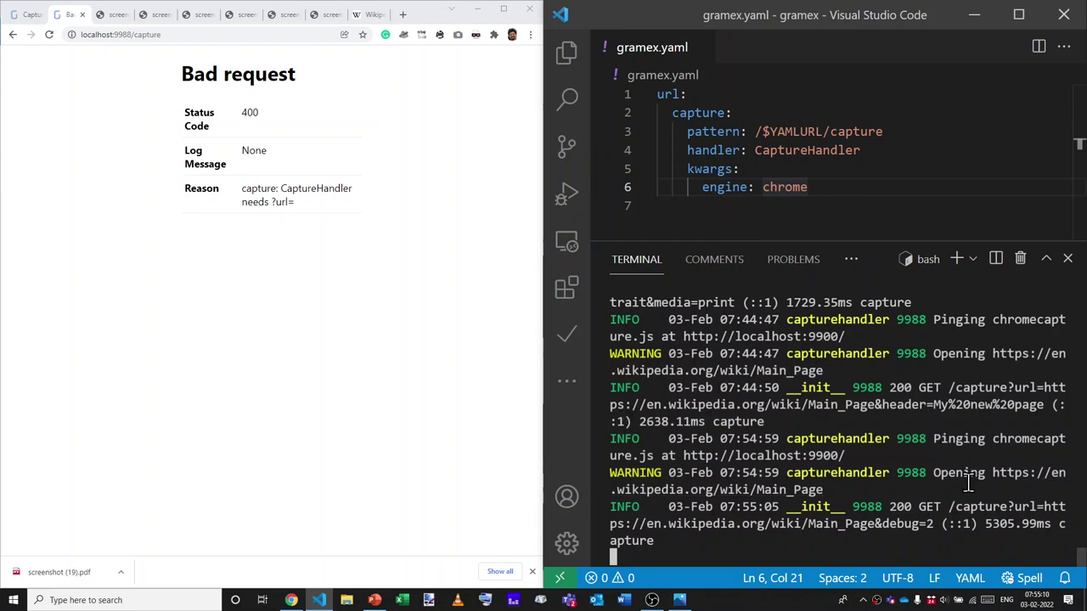
Swap the Wikipedia target for gramener.com/gramex/ in the debug=2 capture URL and run it.
{"action": "left_click", "coordinate": [296, 374]}
{"action": "key", "text": "ctrl+l"}
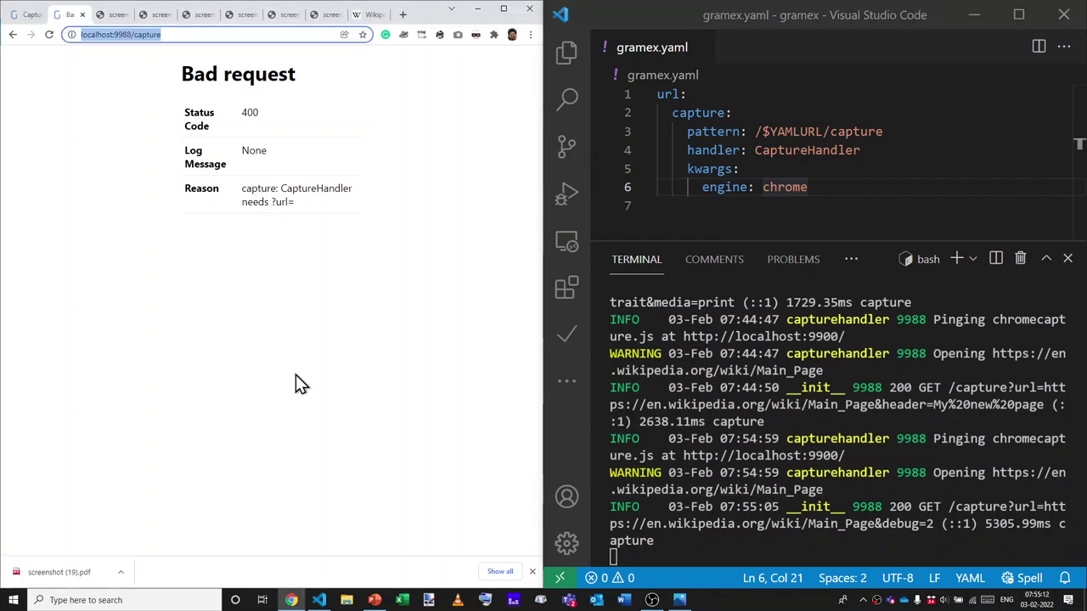
{"action": "key", "text": "End"}
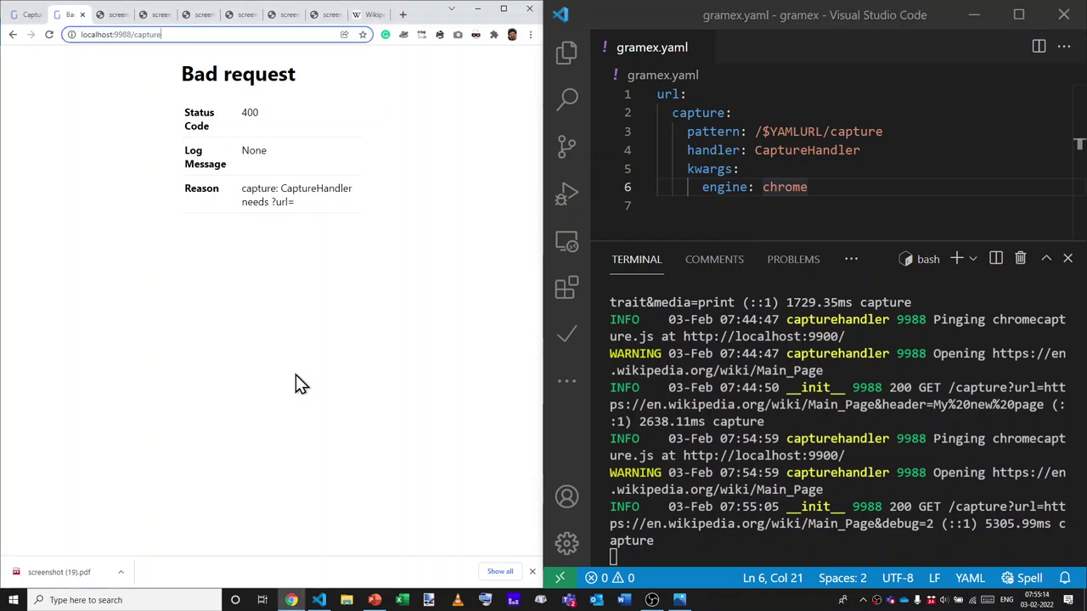
{"action": "key", "text": "ctrl+a"}
{"action": "key", "text": "ctrl+v"}
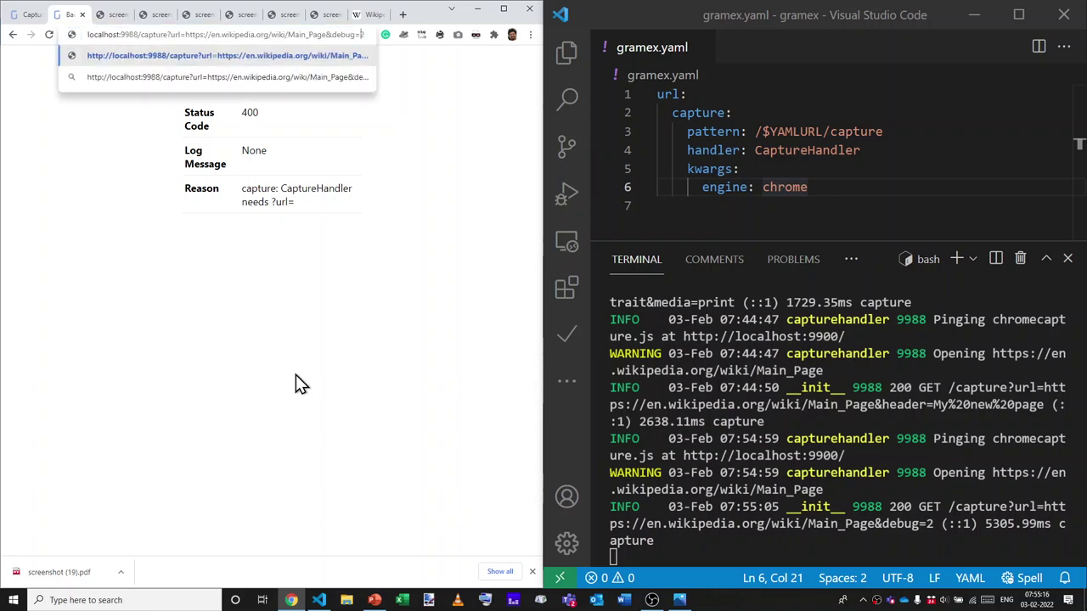
{"action": "key", "text": "ctrl+shift+Left"}
{"action": "key", "text": "ctrl+shift+Left"}
{"action": "key", "text": "ctrl+shift+Left"}
{"action": "key", "text": "ctrl+shift+Left"}
{"action": "key", "text": "ctrl+shift+Left"}
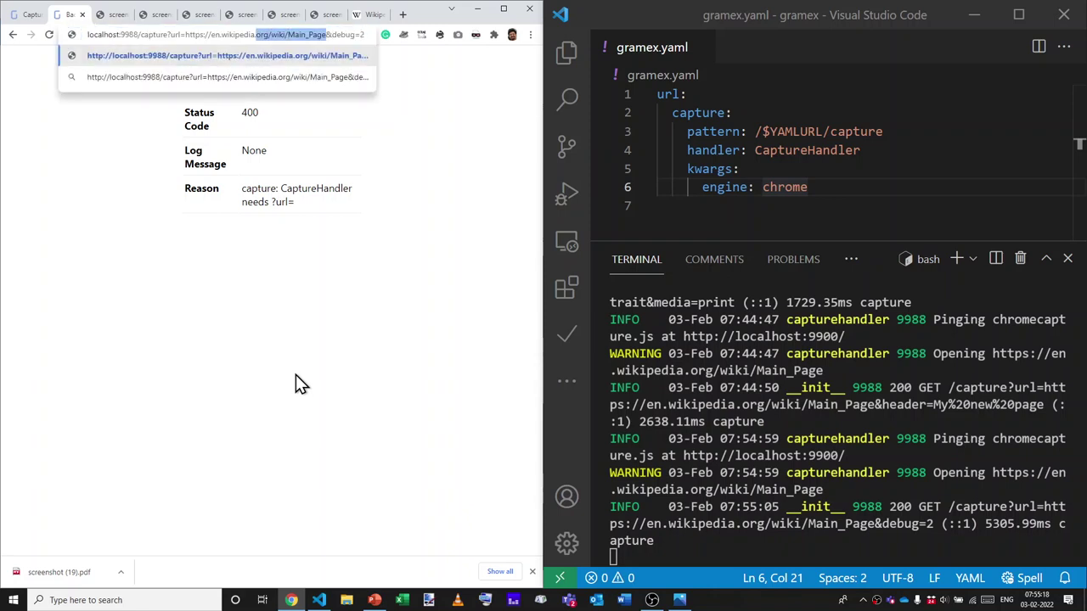
{"action": "type", "text": "gramener.com/gramex/"}
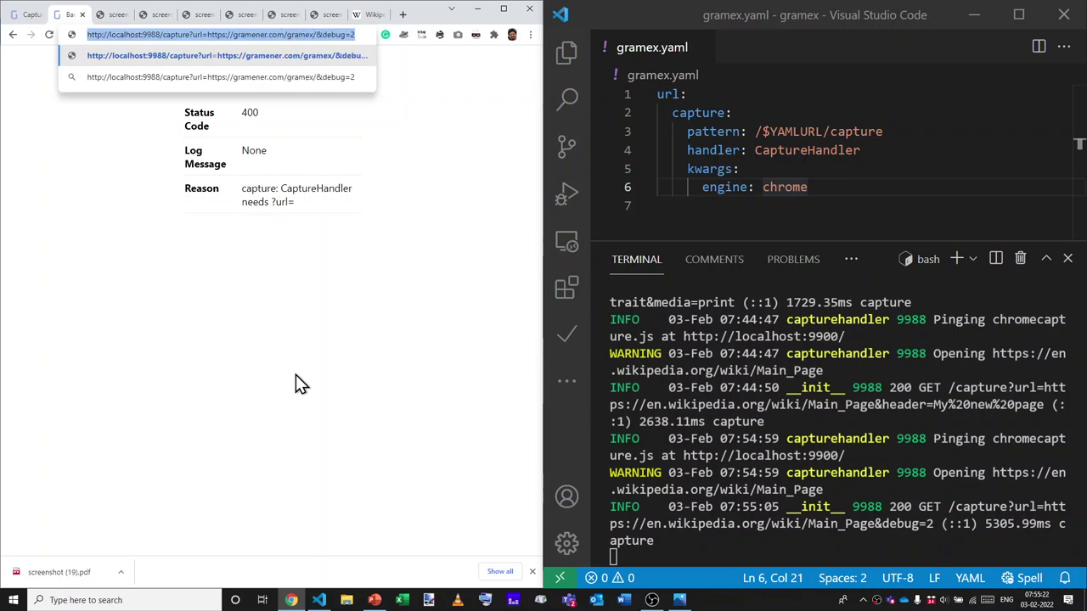
{"action": "key", "text": "Return"}
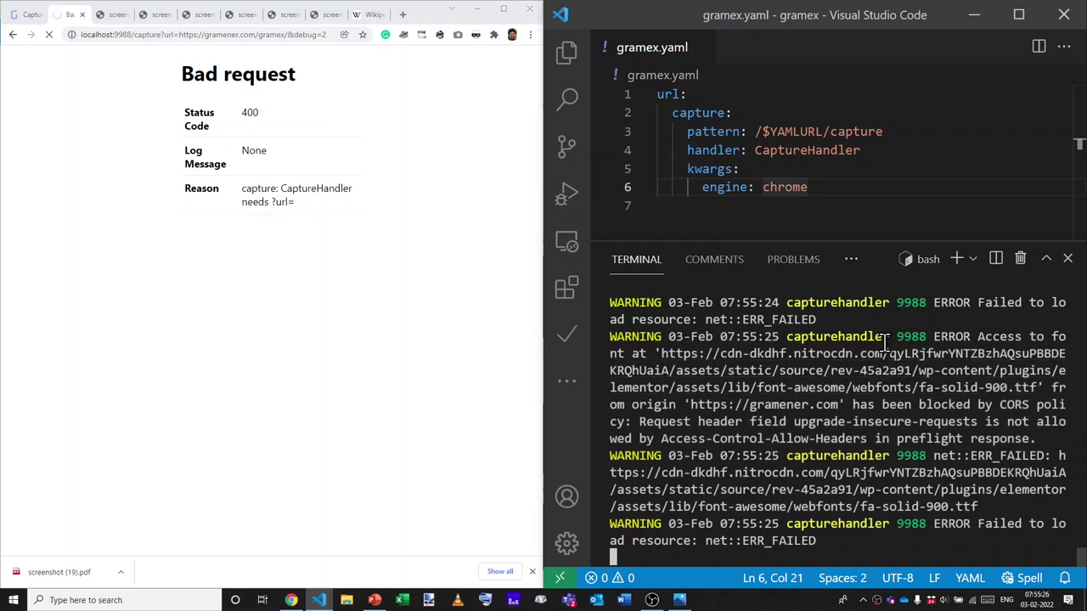
Scroll the terminal log and select the CORS font failure lines and the 200 response.
{"action": "scroll", "coordinate": [913, 374], "scroll_direction": "up", "scroll_amount": 5}
{"action": "scroll", "coordinate": [911, 378], "scroll_direction": "up", "scroll_amount": 2}
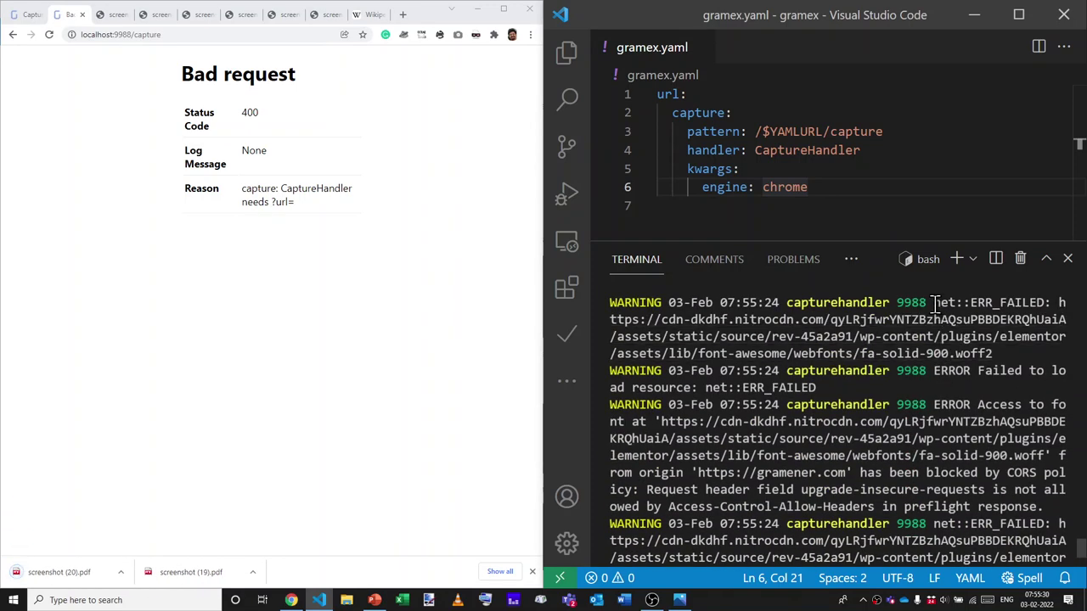
{"action": "left_click_drag", "start_coordinate": [934, 302], "coordinate": [997, 356]}
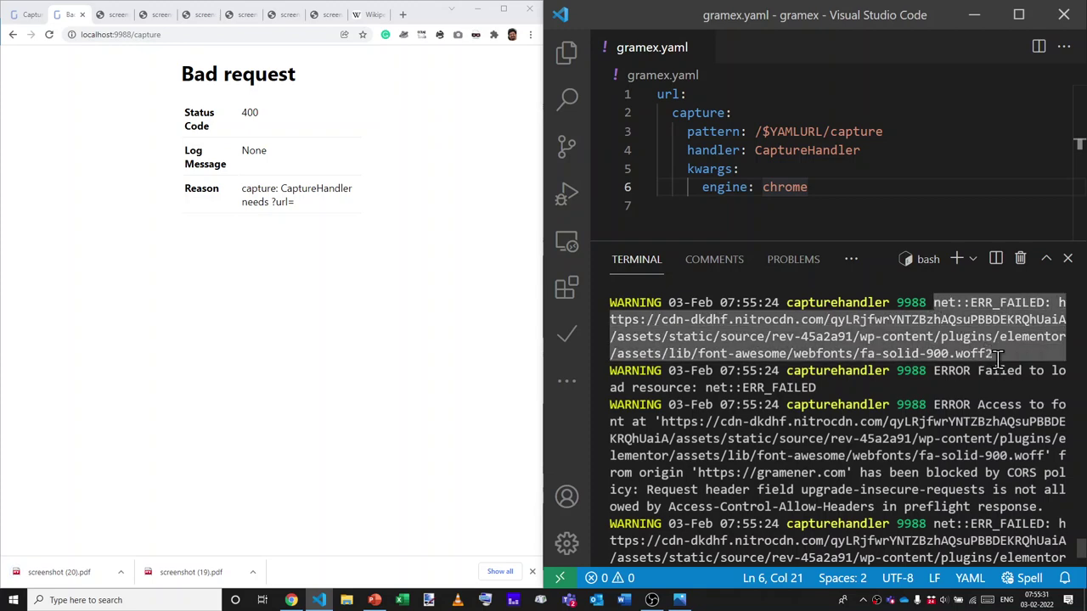
{"action": "triple_click", "coordinate": [928, 373]}
{"action": "left_click", "coordinate": [928, 373]}
{"action": "scroll", "coordinate": [936, 387], "scroll_direction": "up", "scroll_amount": 3}
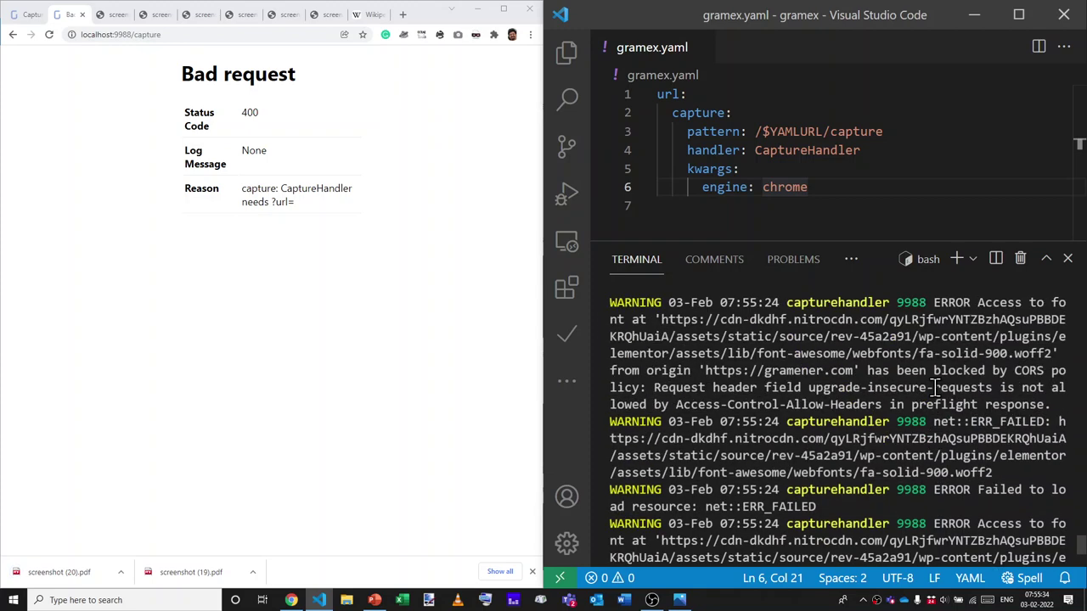
{"action": "scroll", "coordinate": [937, 387], "scroll_direction": "up", "scroll_amount": 5}
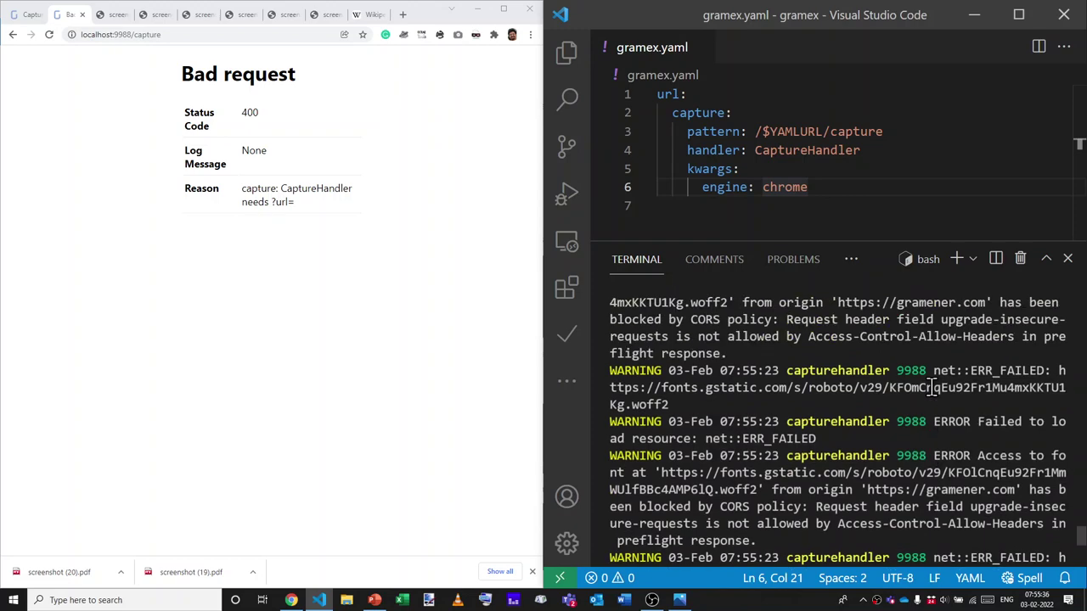
{"action": "scroll", "coordinate": [931, 387], "scroll_direction": "up", "scroll_amount": 3}
{"action": "scroll", "coordinate": [928, 361], "scroll_direction": "down", "scroll_amount": 10}
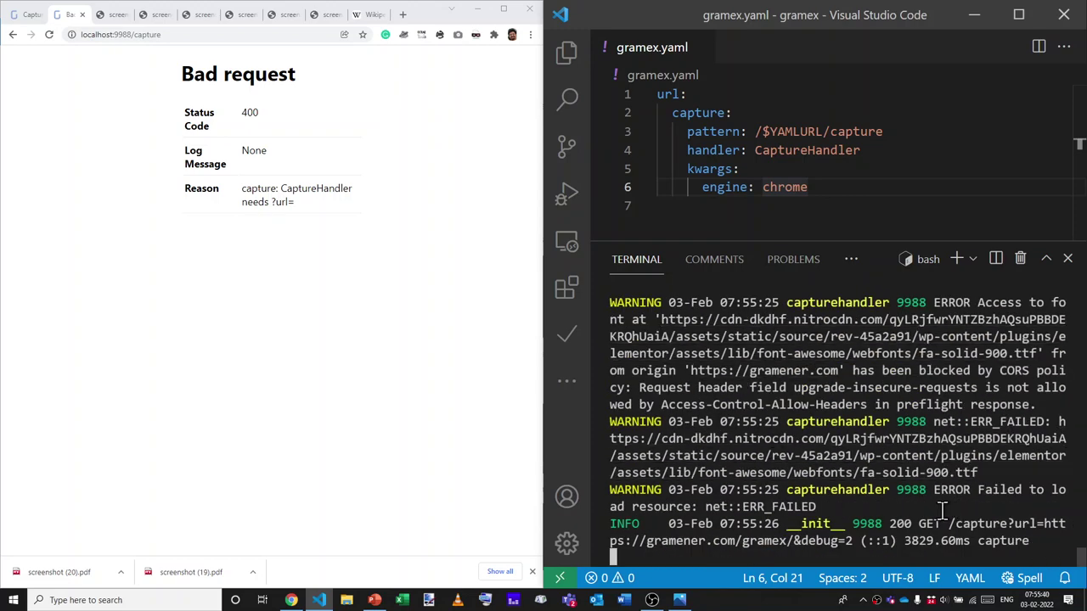
Return to the CaptureHandler documentation tab and scroll to the debug option notes.
{"action": "left_click", "coordinate": [341, 330]}
{"action": "key", "text": "ctrl+Tab"}
{"action": "key", "text": "ctrl+shift+Tab"}
{"action": "key", "text": "ctrl+shift+Tab"}
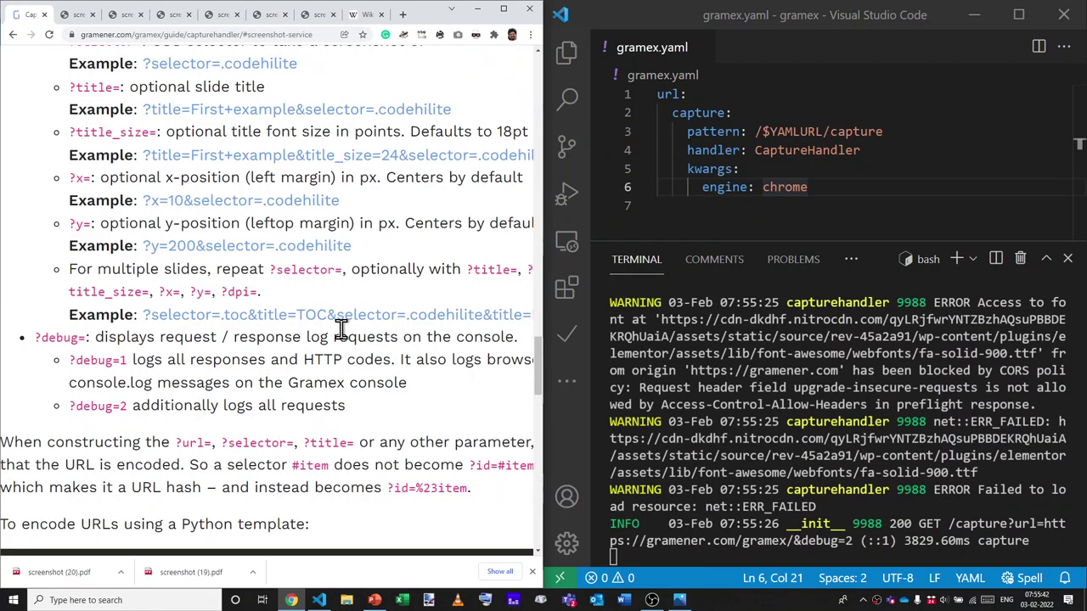
{"action": "scroll", "coordinate": [341, 330], "scroll_direction": "down", "scroll_amount": 2}
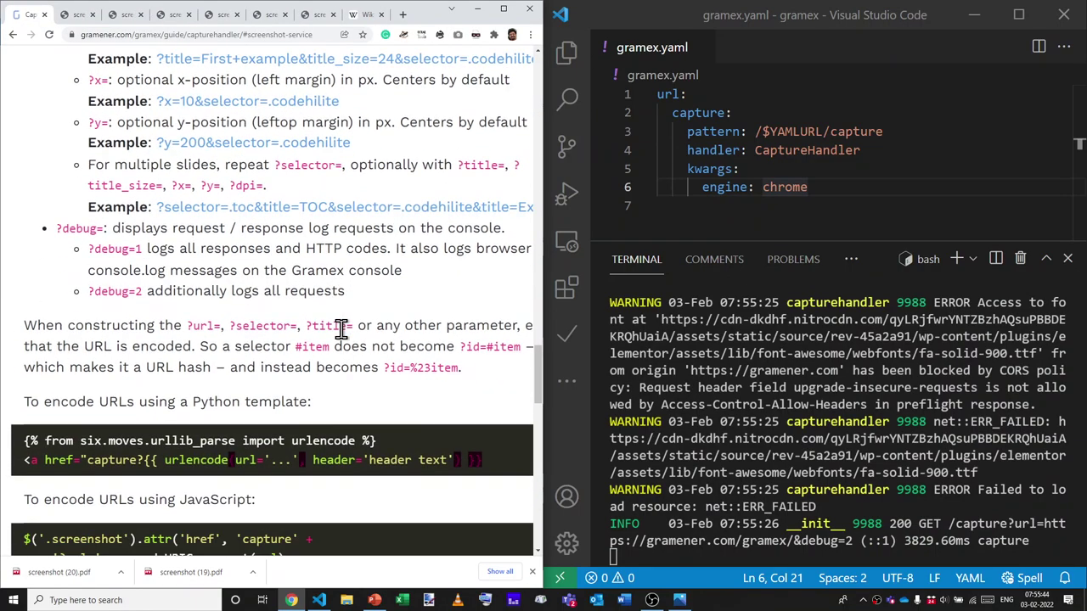
{"action": "scroll", "coordinate": [341, 330], "scroll_direction": "down", "scroll_amount": 2}
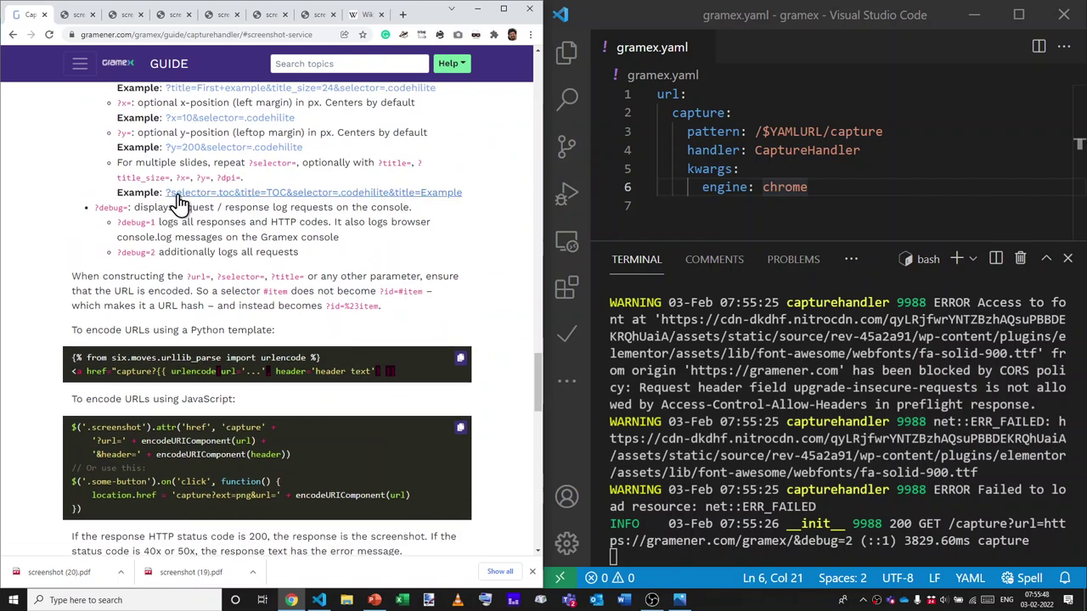
{"action": "scroll", "coordinate": [277, 338], "scroll_direction": "up", "scroll_amount": 3}
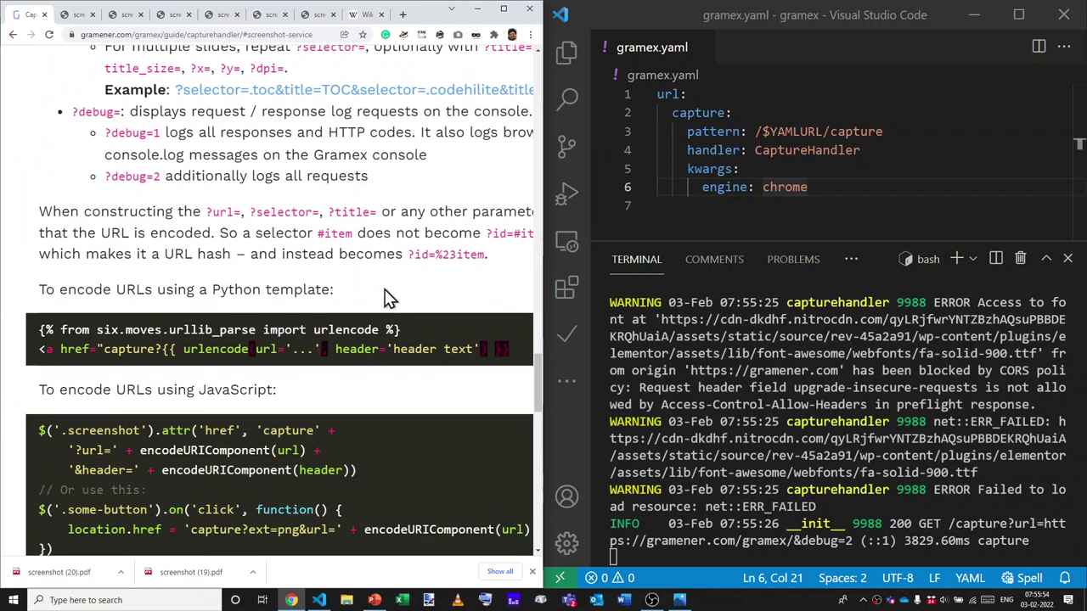
Highlight the urlencode, #item and ?id=%23item URL-encoding examples, then scroll further down.
{"action": "double_click", "coordinate": [208, 351]}
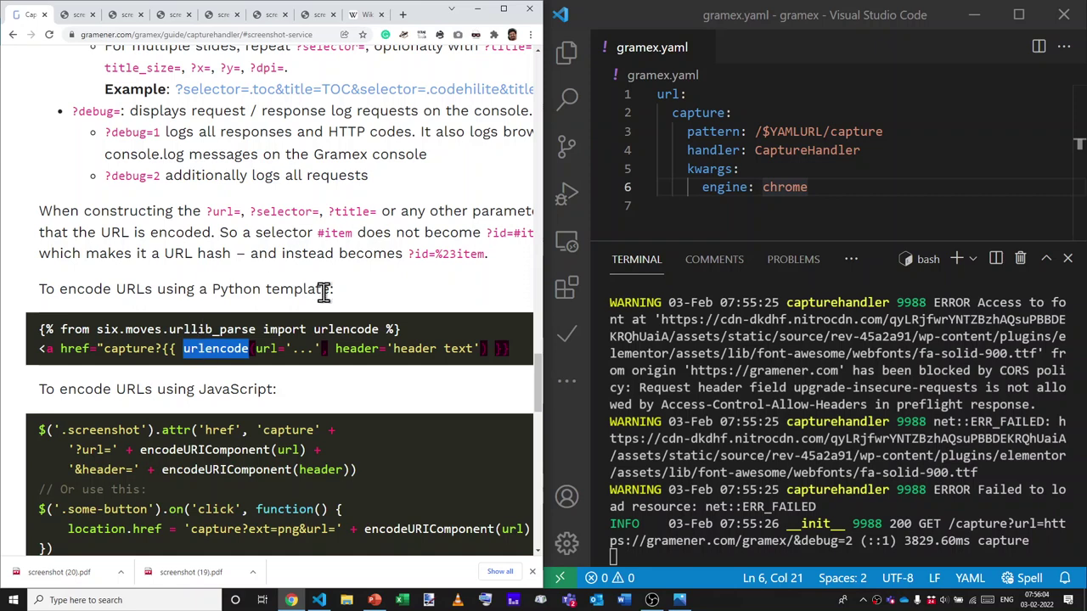
{"action": "scroll", "coordinate": [324, 293], "scroll_direction": "right", "scroll_amount": 1}
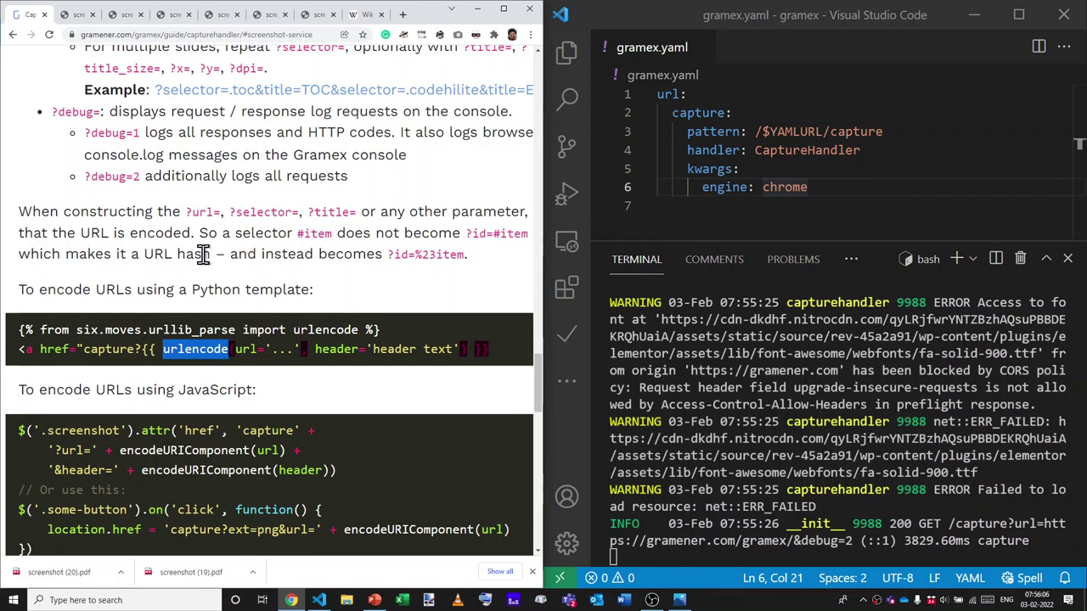
{"action": "left_click_drag", "start_coordinate": [298, 235], "coordinate": [322, 236]}
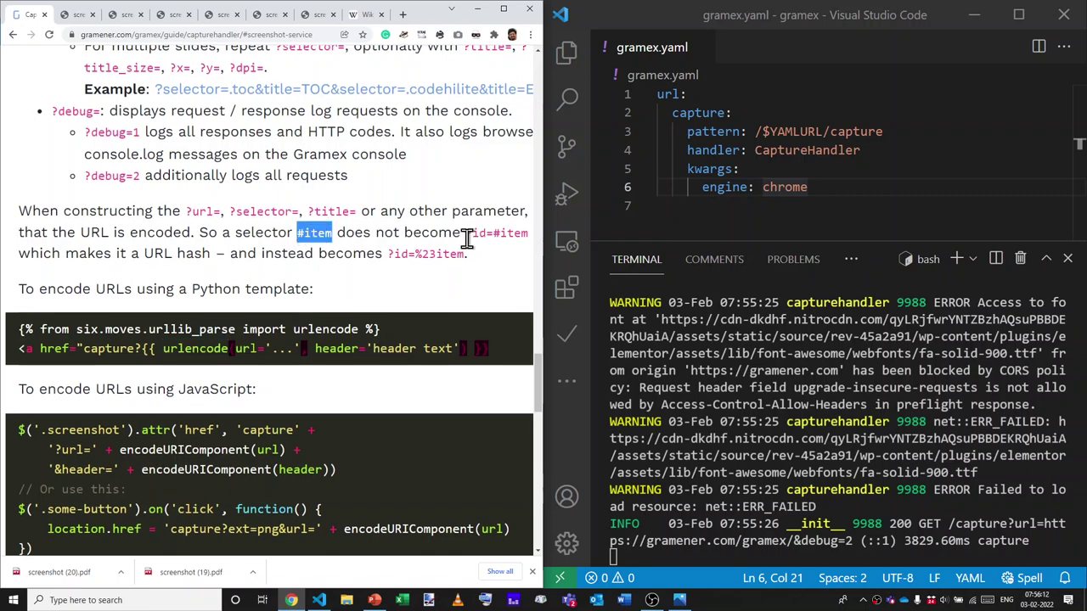
{"action": "left_click", "coordinate": [413, 256]}
{"action": "left_click_drag", "start_coordinate": [413, 257], "coordinate": [432, 256]}
{"action": "left_click", "coordinate": [434, 257]}
{"action": "scroll", "coordinate": [435, 256], "scroll_direction": "down", "scroll_amount": 2}
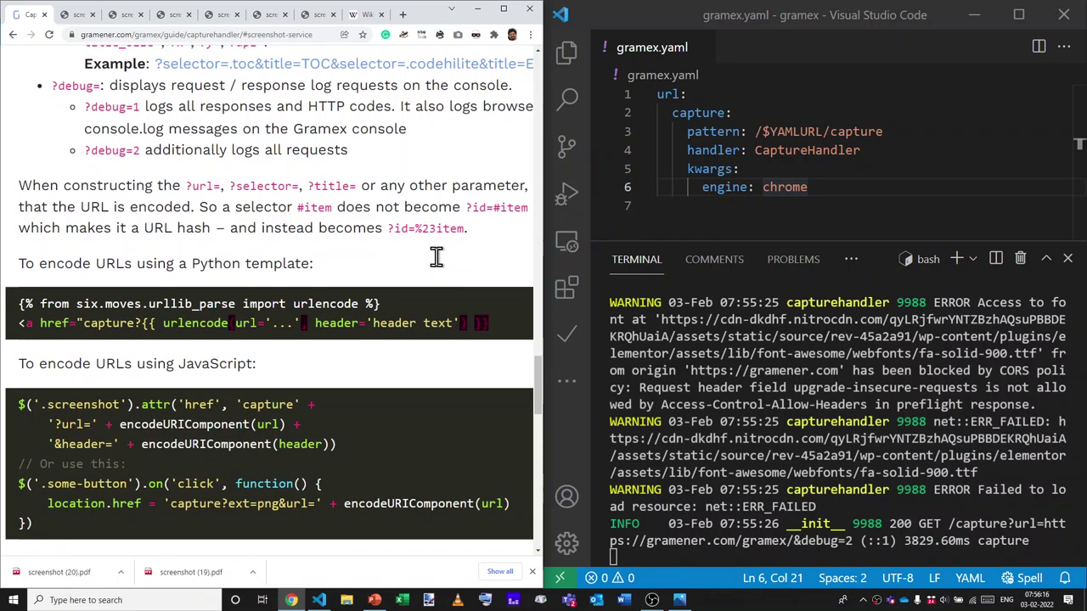
{"action": "scroll", "coordinate": [436, 256], "scroll_direction": "down", "scroll_amount": 2}
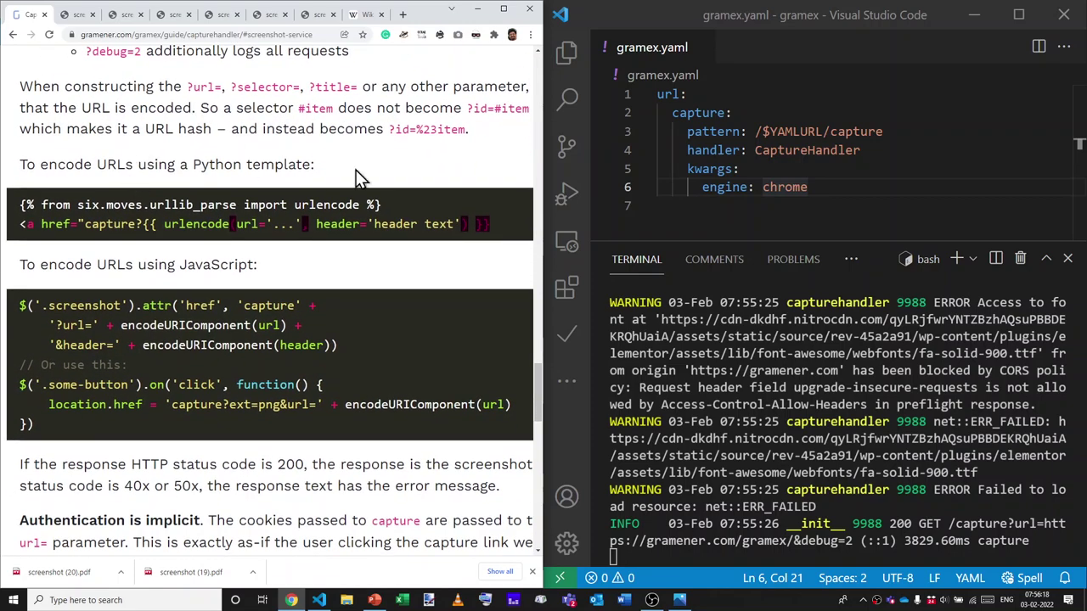
{"action": "scroll", "coordinate": [221, 314], "scroll_direction": "down", "scroll_amount": 2}
{"action": "scroll", "coordinate": [221, 314], "scroll_direction": "down", "scroll_amount": 2}
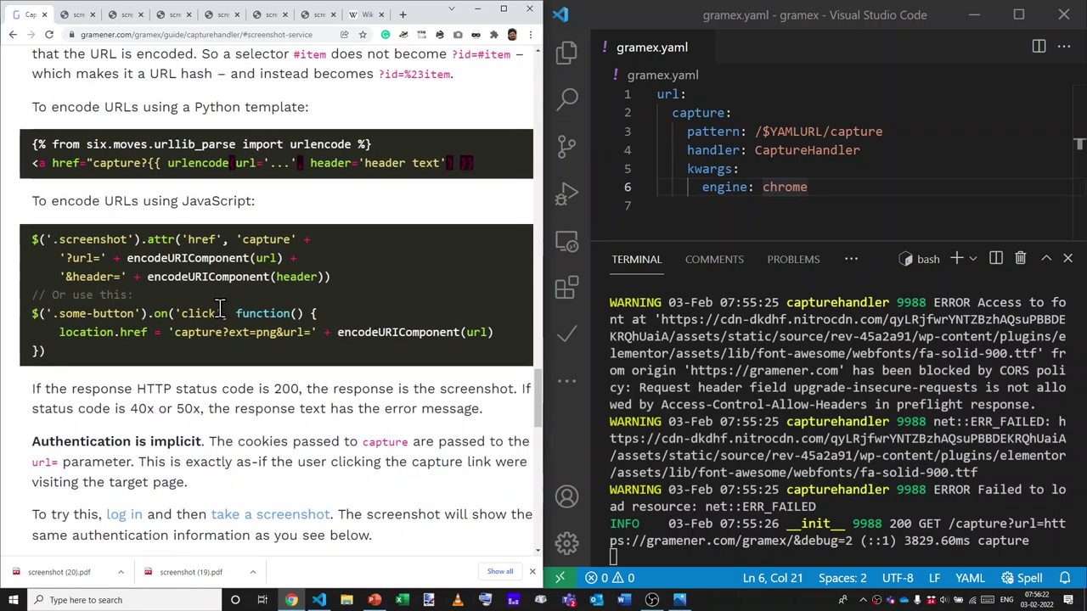
Highlight the 'Authentication is implicit' heading, maximize Chrome, and scroll through its login example.
{"action": "scroll", "coordinate": [219, 309], "scroll_direction": "down", "scroll_amount": 2}
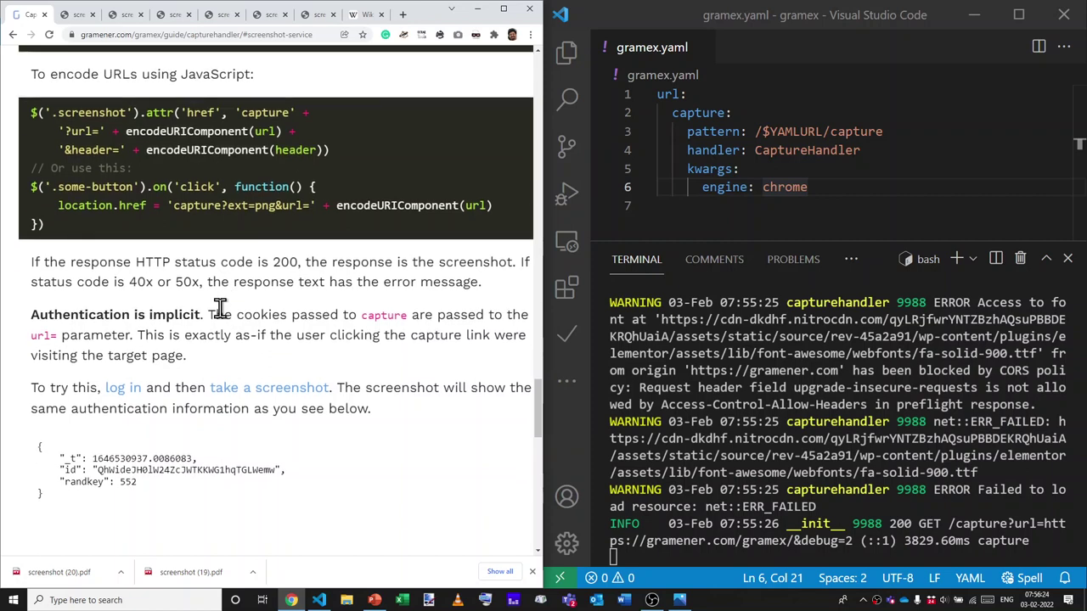
{"action": "left_click_drag", "start_coordinate": [204, 314], "coordinate": [25, 316]}
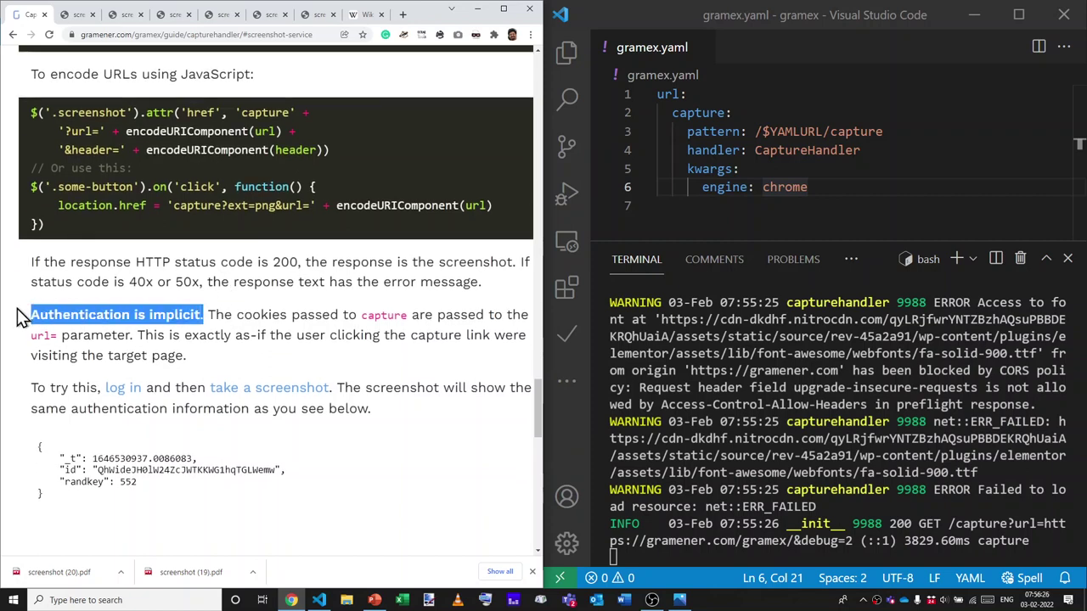
{"action": "left_click", "coordinate": [240, 326]}
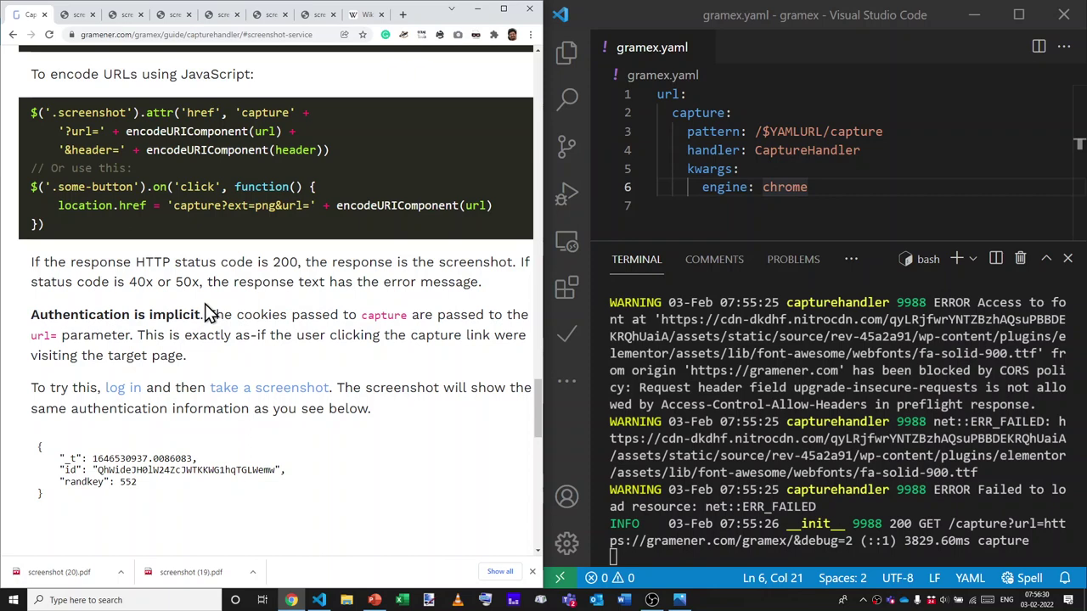
{"action": "key", "text": "super+Up"}
{"action": "scroll", "coordinate": [594, 352], "scroll_direction": "down", "scroll_amount": 5}
{"action": "scroll", "coordinate": [592, 348], "scroll_direction": "up", "scroll_amount": 6}
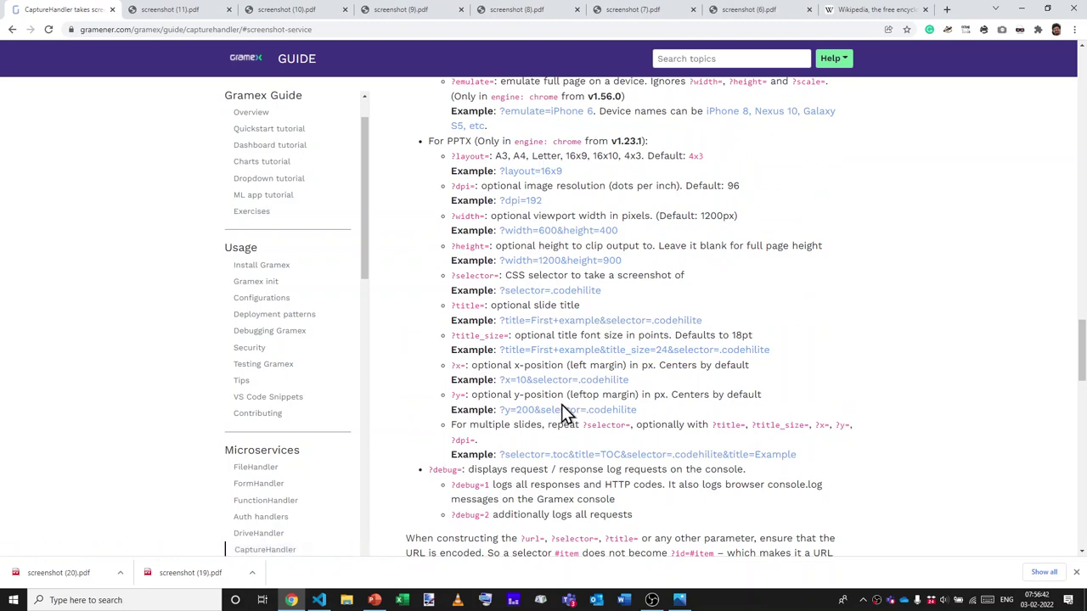
{"action": "scroll", "coordinate": [567, 414], "scroll_direction": "down", "scroll_amount": 5}
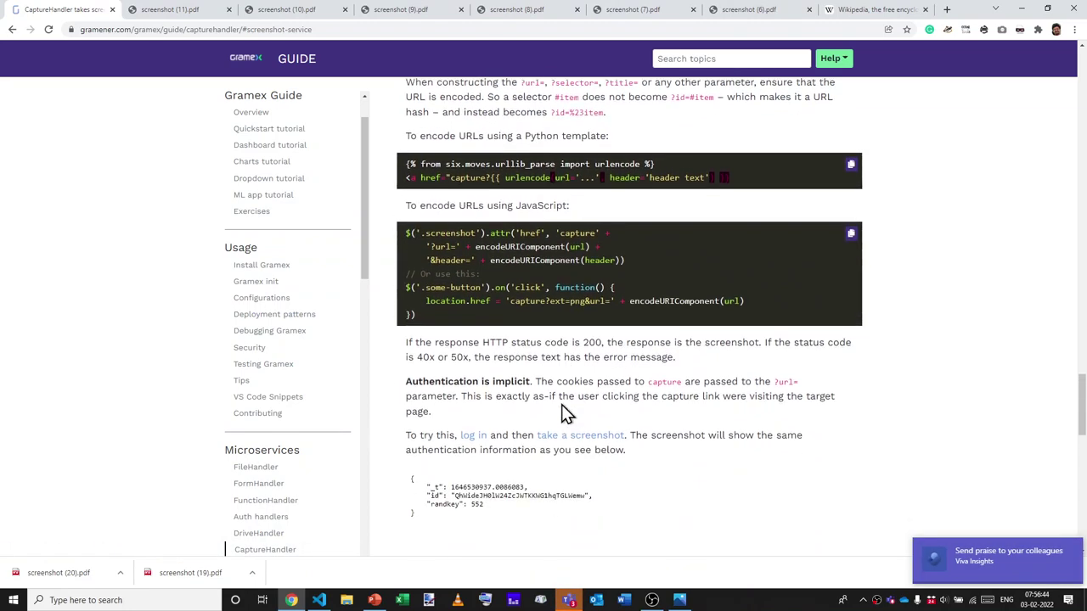
{"action": "scroll", "coordinate": [568, 413], "scroll_direction": "down", "scroll_amount": 2}
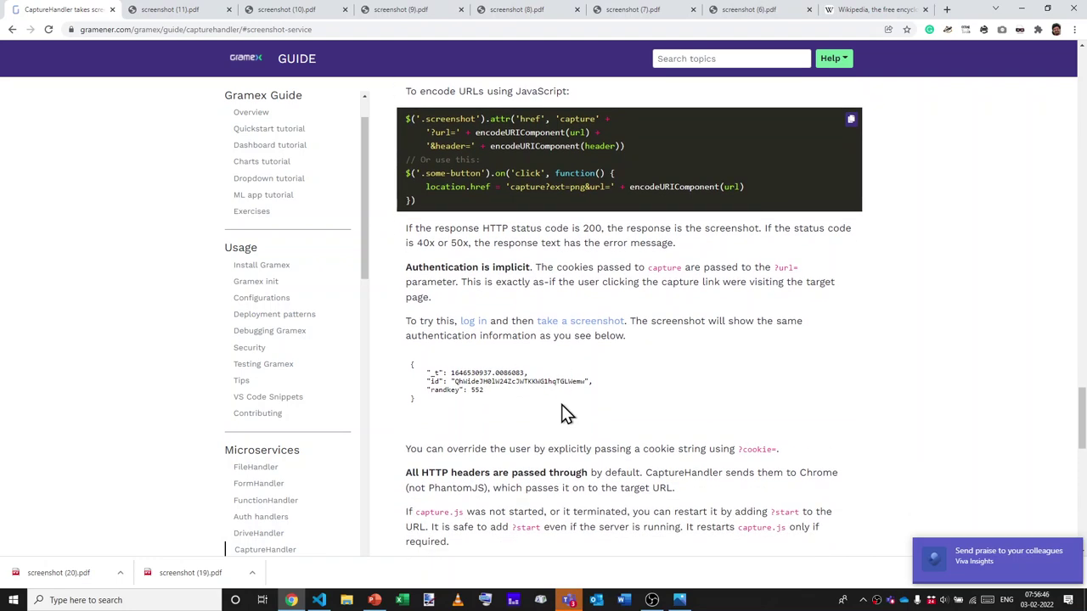
{"action": "scroll", "coordinate": [467, 327], "scroll_direction": "up", "scroll_amount": 3, "text": "ctrl"}
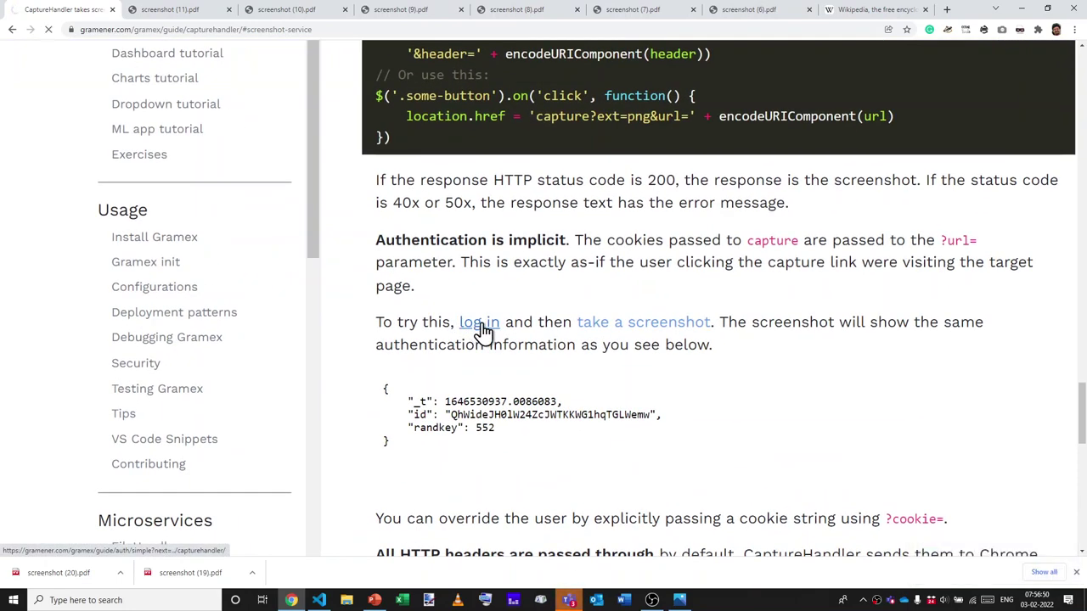
Open the linked login page and log in as user alpha with its password.
{"action": "left_click", "coordinate": [480, 325]}
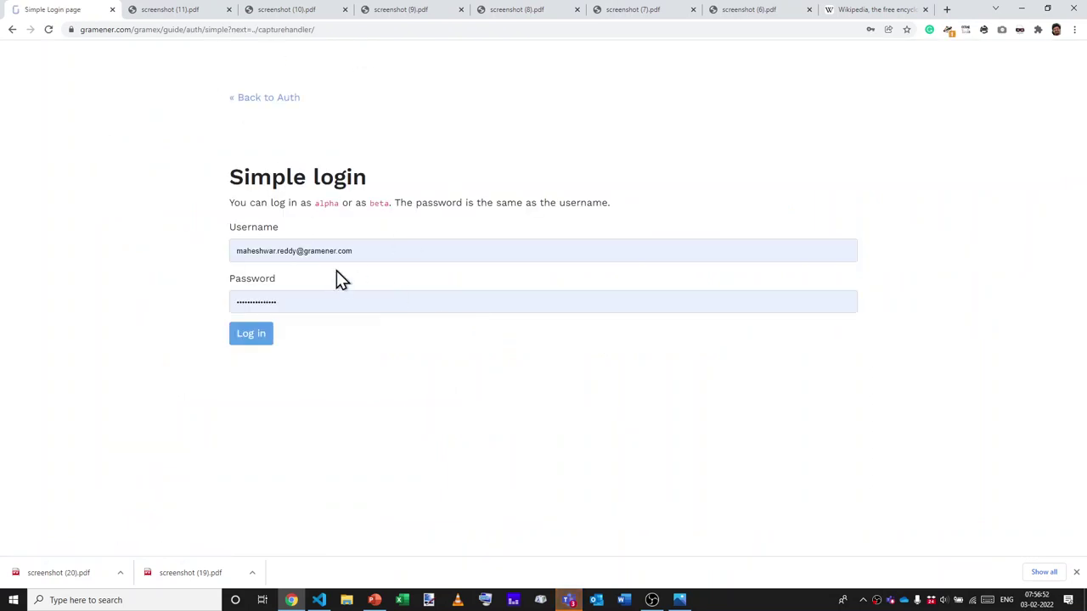
{"action": "triple_click", "coordinate": [333, 257]}
{"action": "key", "text": "BackSpace"}
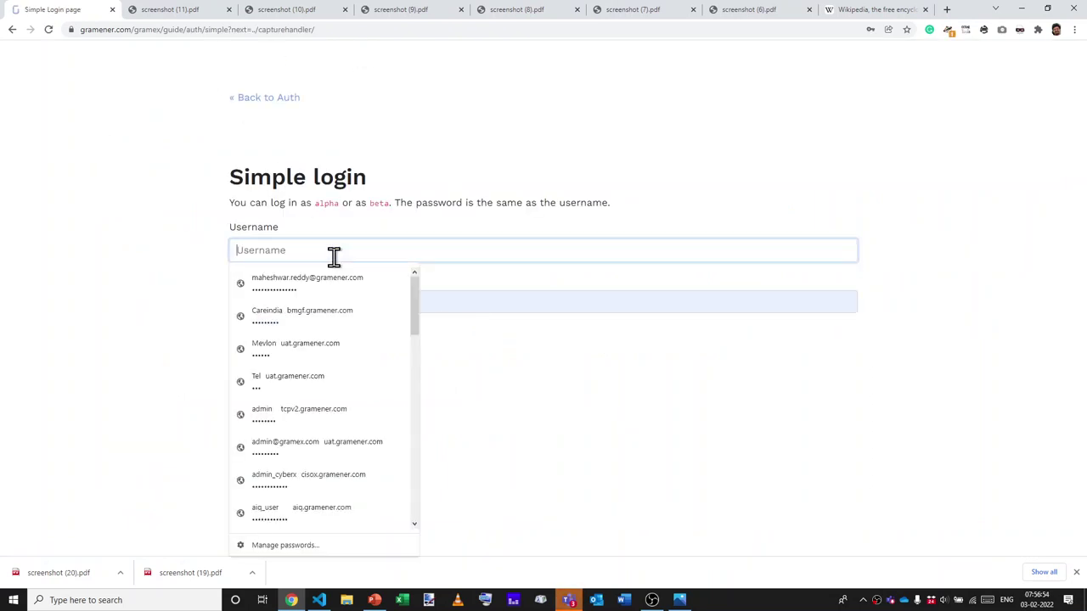
{"action": "type", "text": "alpha"}
{"action": "key", "text": "Tab"}
{"action": "type", "text": "alp"}
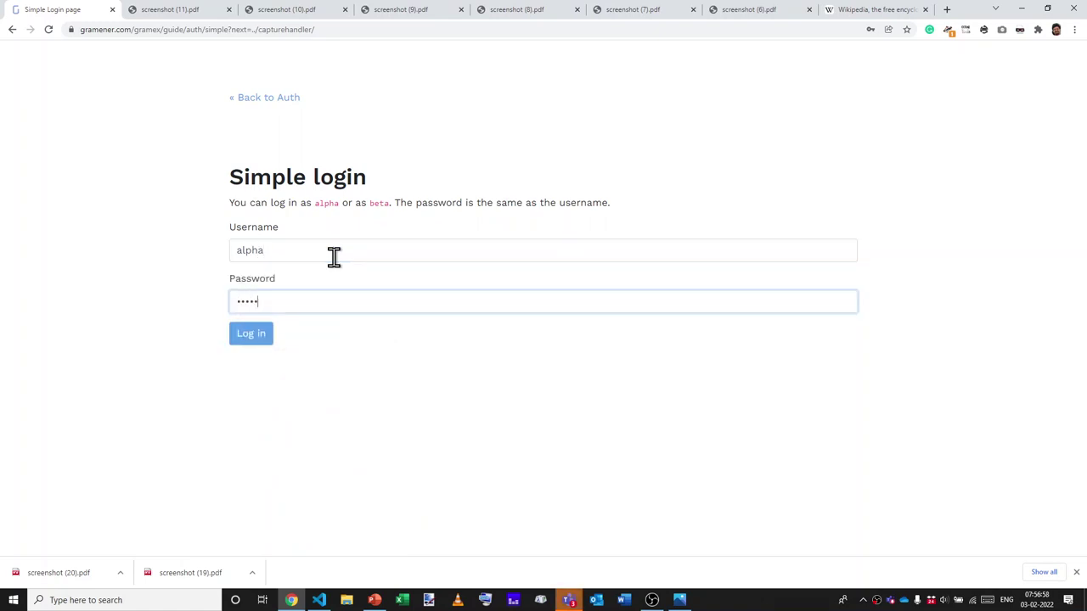
{"action": "type", "text": "ha"}
{"action": "left_click", "coordinate": [264, 340]}
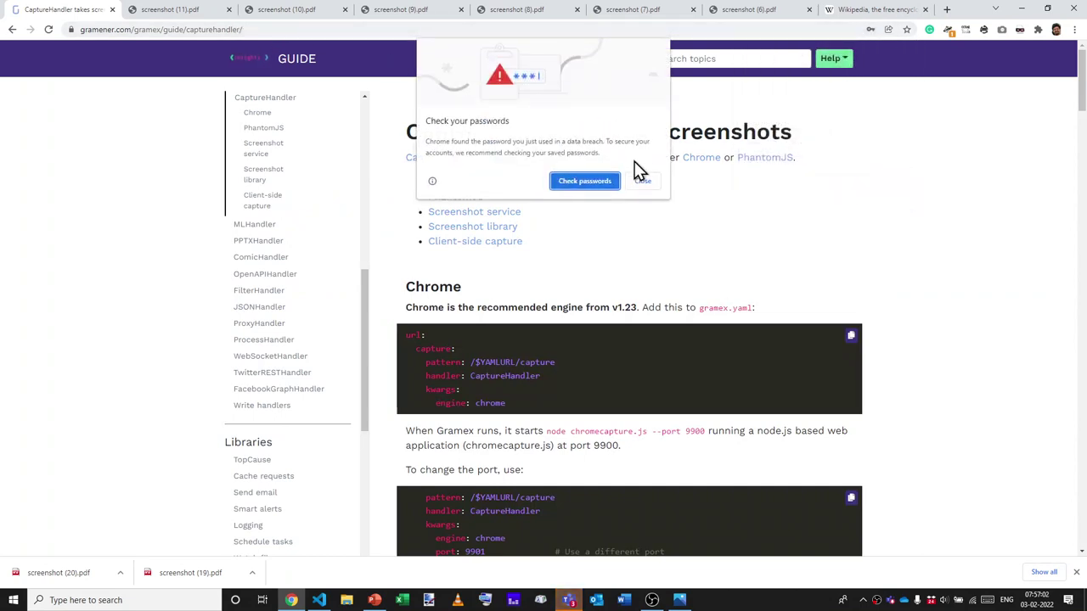
Dismiss Chrome's password prompts, load the Auth handlers guide, and select its session data.
{"action": "left_click", "coordinate": [643, 183]}
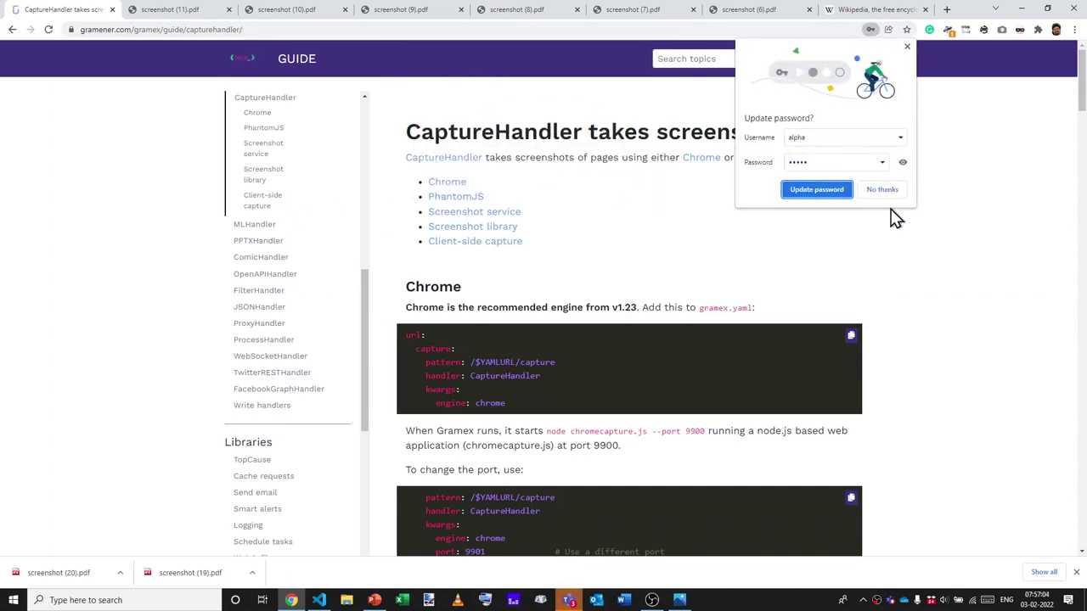
{"action": "left_click", "coordinate": [907, 48]}
{"action": "key", "text": "ctrl+shift+Left"}
{"action": "key", "text": "ctrl+shift+Left"}
{"action": "type", "text": "a"}
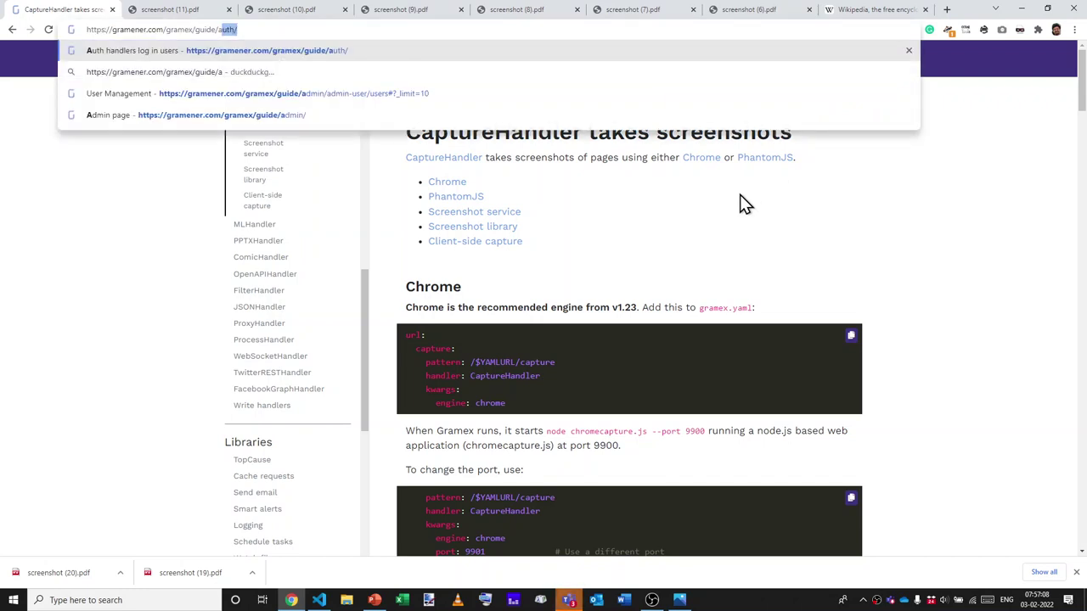
{"action": "key", "text": "Return"}
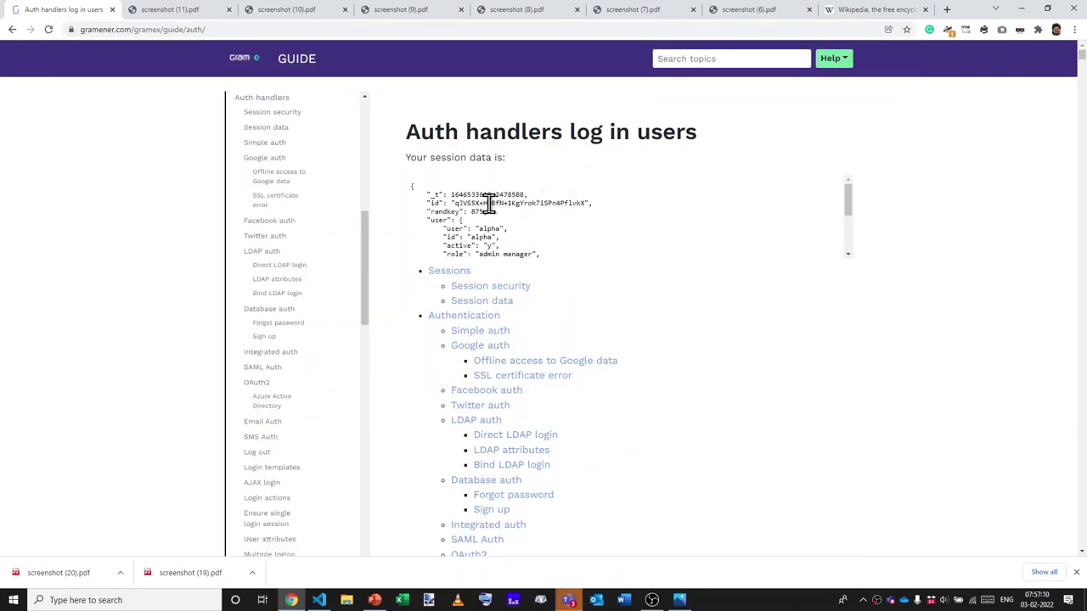
{"action": "triple_click", "coordinate": [488, 227]}
{"action": "left_click_drag", "start_coordinate": [487, 227], "coordinate": [546, 235]}
{"action": "left_click", "coordinate": [546, 235]}
Go back to the CaptureHandler guide and inspect the take a screenshot link in DevTools.
{"action": "scroll", "coordinate": [510, 208], "scroll_direction": "down", "scroll_amount": 2}
{"action": "scroll", "coordinate": [510, 207], "scroll_direction": "up", "scroll_amount": 2}
{"action": "key", "text": "alt+Left"}
{"action": "scroll", "coordinate": [648, 360], "scroll_direction": "down", "scroll_amount": 15}
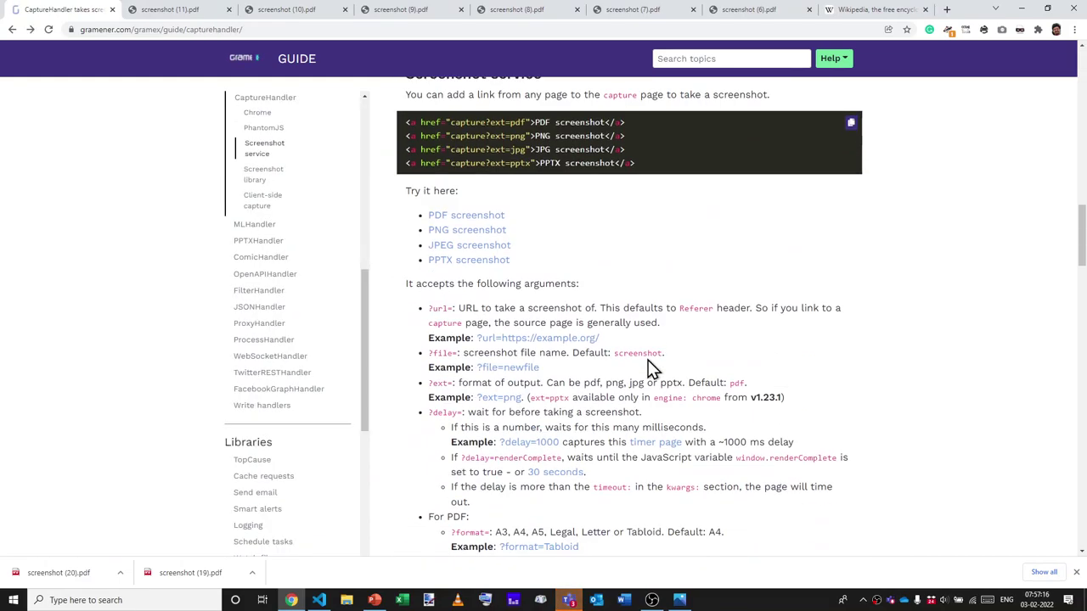
{"action": "scroll", "coordinate": [648, 365], "scroll_direction": "down", "scroll_amount": 4}
{"action": "scroll", "coordinate": [649, 368], "scroll_direction": "up", "scroll_amount": 5}
{"action": "scroll", "coordinate": [651, 369], "scroll_direction": "up", "scroll_amount": 2, "text": "ctrl"}
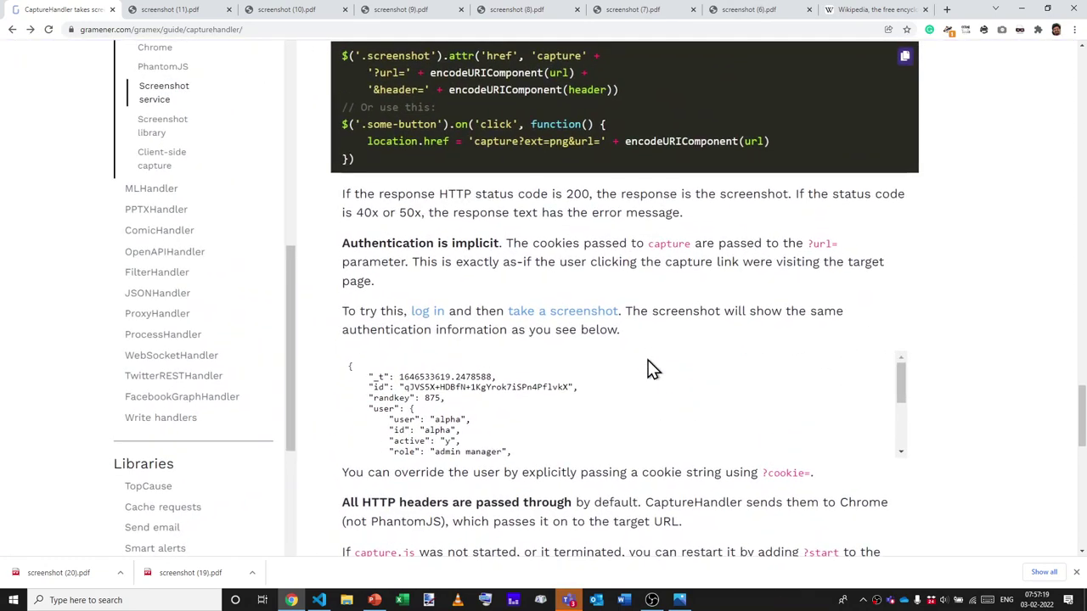
{"action": "right_click", "coordinate": [573, 319]}
{"action": "key", "text": "Up"}
{"action": "key", "text": "Return"}
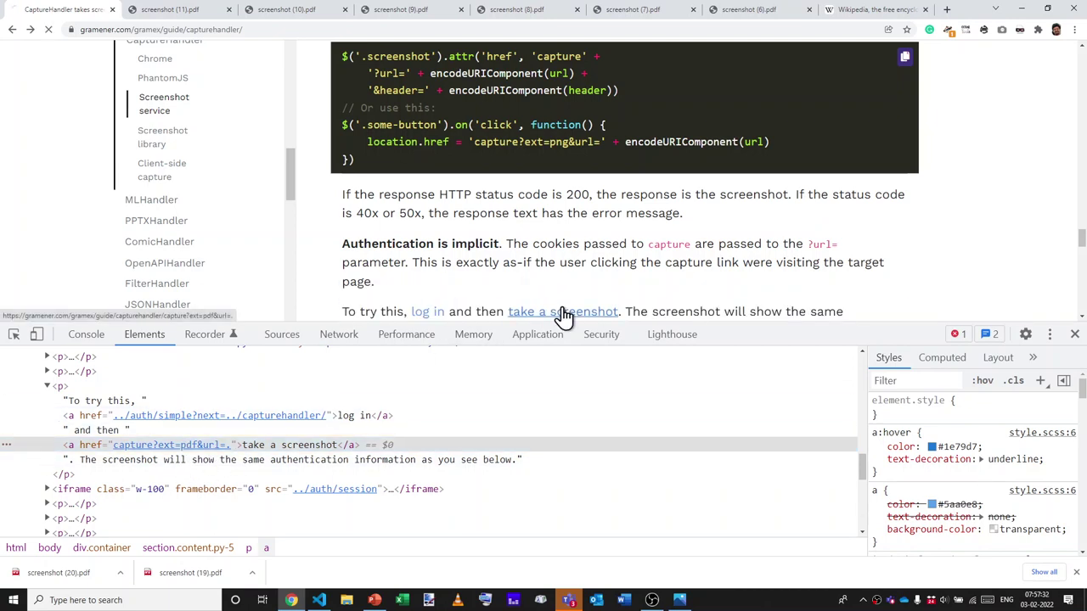
Open the downloaded screenshot (21).pdf, scroll through it, and close it.
{"action": "scroll", "coordinate": [563, 314], "scroll_direction": "down", "scroll_amount": 1}
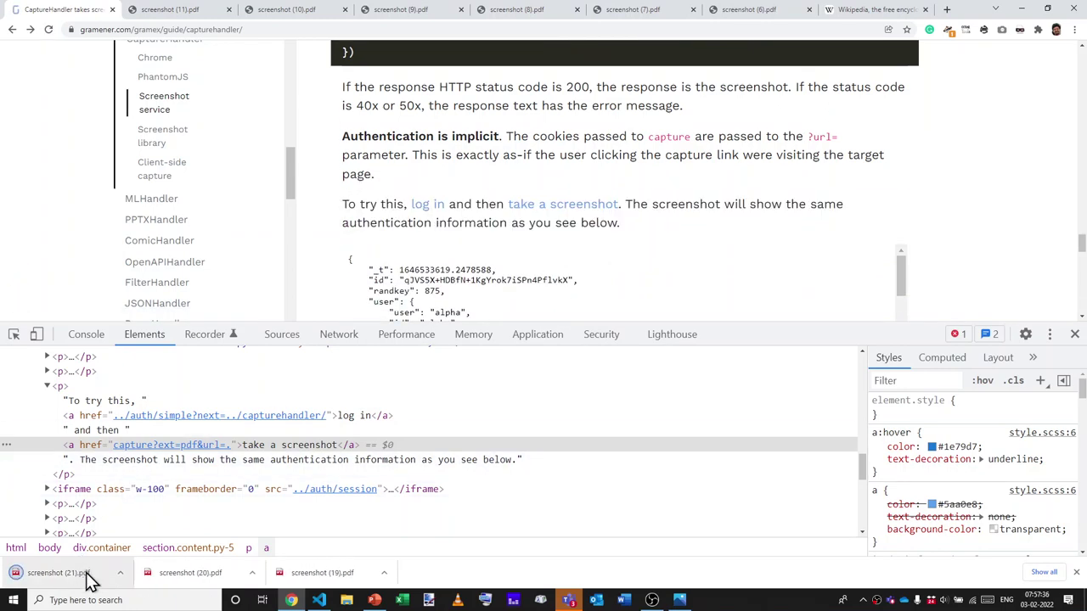
{"action": "left_click", "coordinate": [85, 576]}
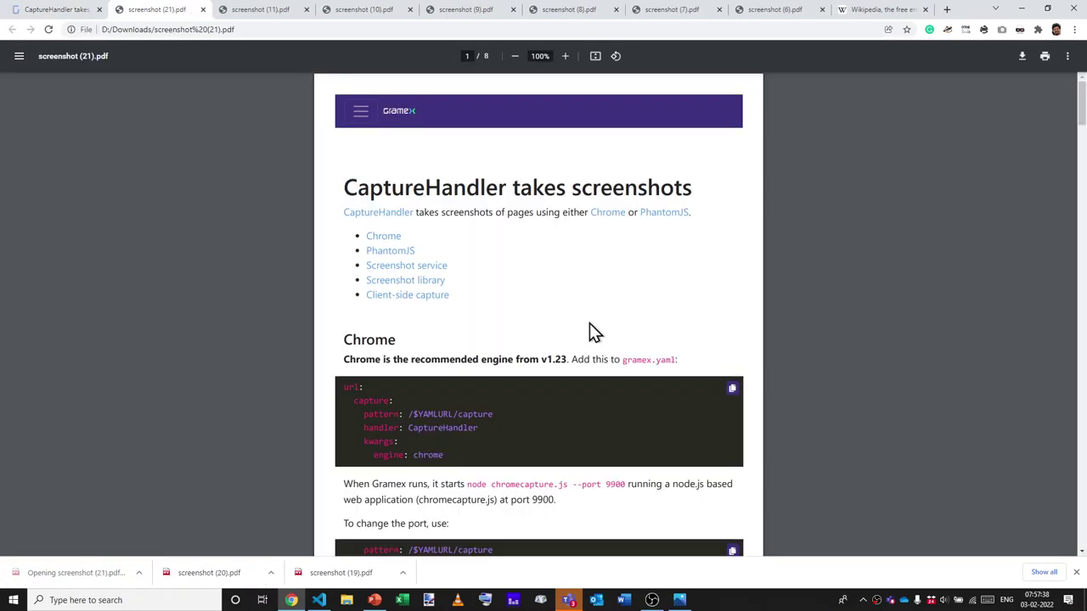
{"action": "scroll", "coordinate": [589, 324], "scroll_direction": "down", "scroll_amount": 15}
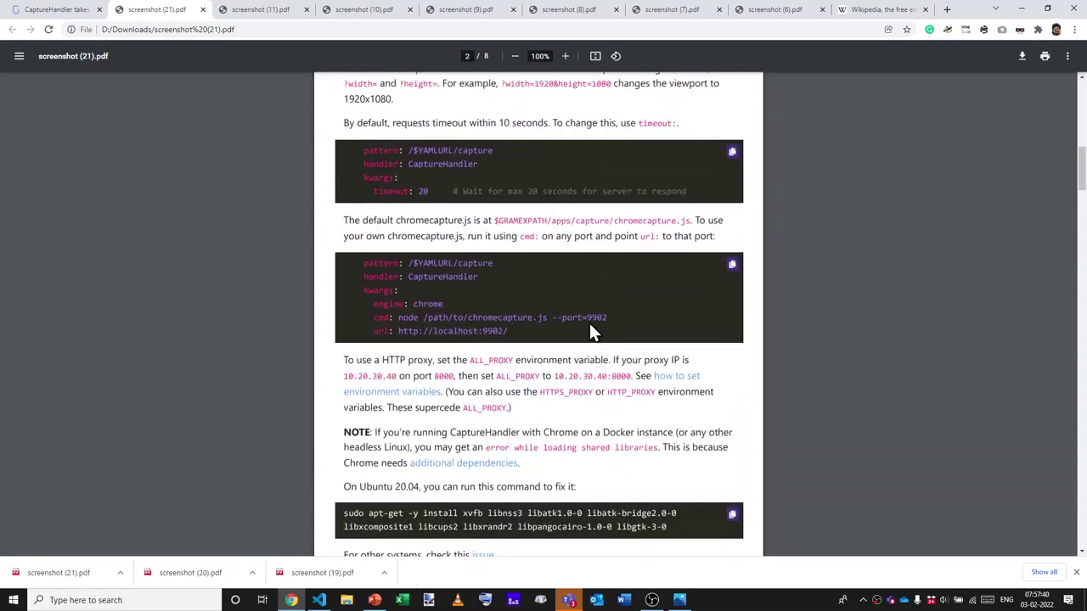
{"action": "key", "text": "ctrl+w"}
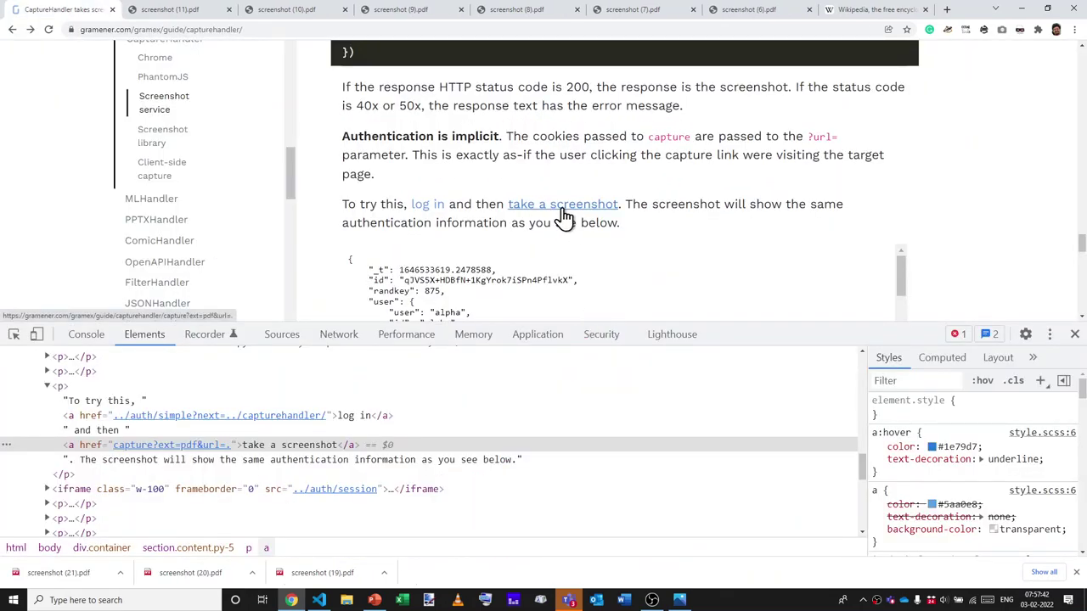
Edit the take a screenshot link's HTML in Elements to append ../auth after url=.
{"action": "right_click", "coordinate": [563, 217]}
{"action": "key", "text": "Up"}
{"action": "key", "text": "Return"}
{"action": "right_click", "coordinate": [206, 450]}
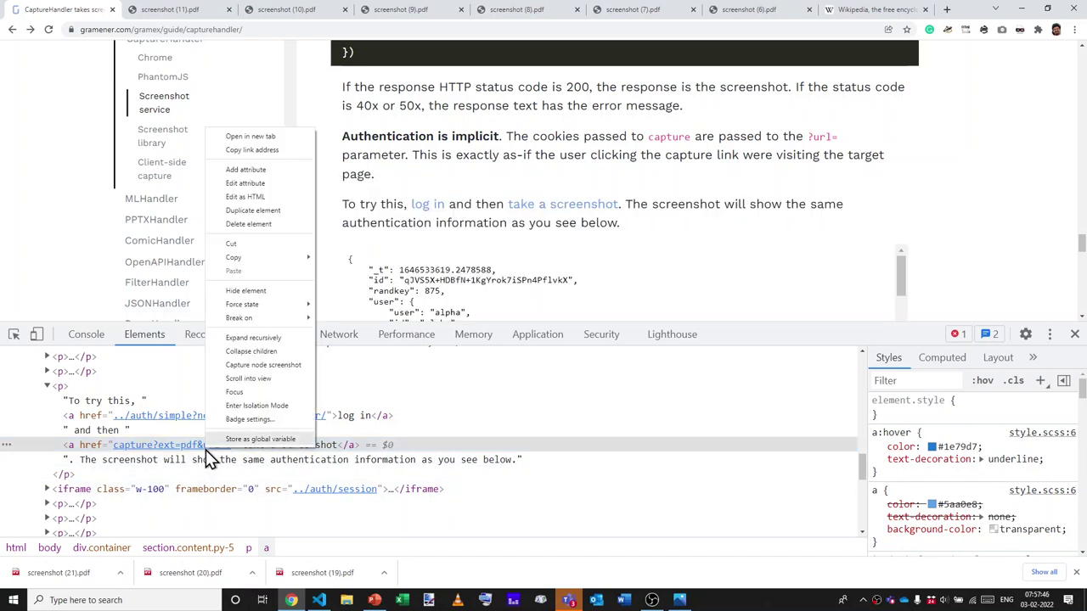
{"action": "left_click", "coordinate": [99, 448]}
{"action": "double_click", "coordinate": [98, 448]}
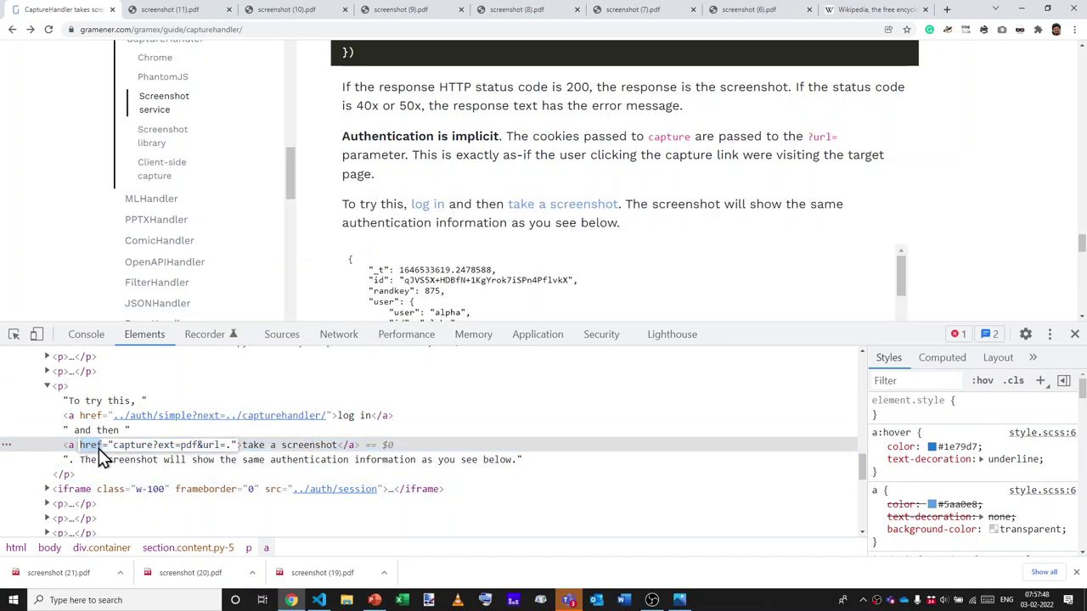
{"action": "key", "text": "F2"}
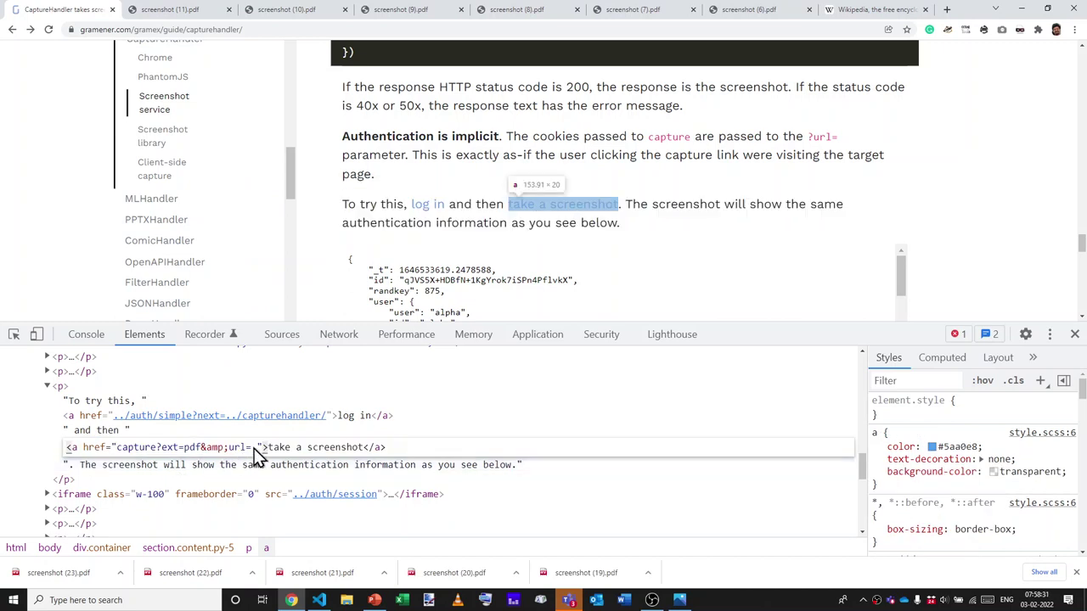
{"action": "type", "text": "../a"}
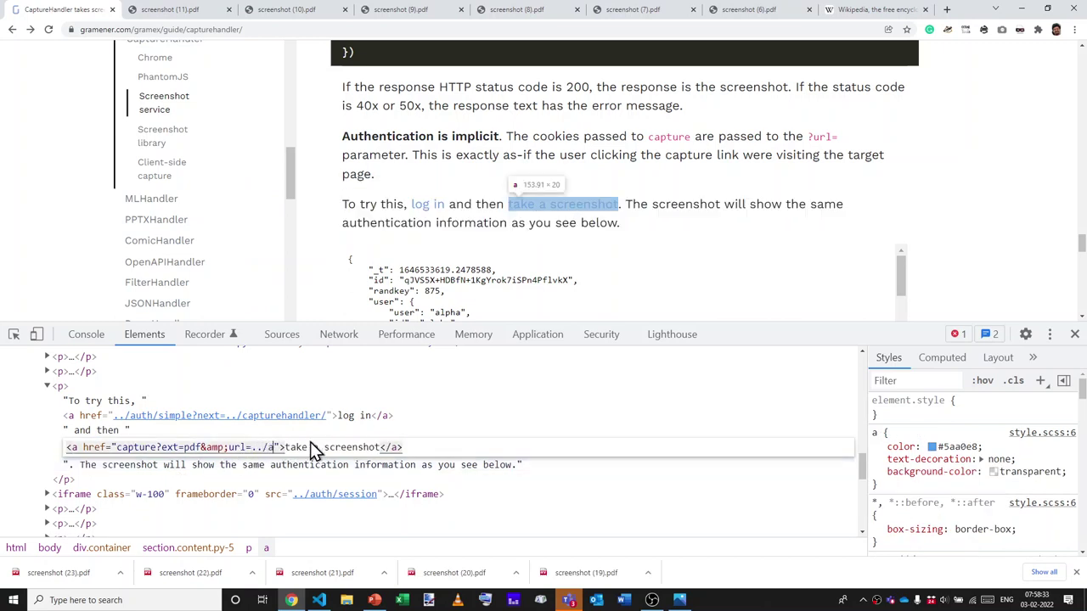
{"action": "type", "text": "uth"}
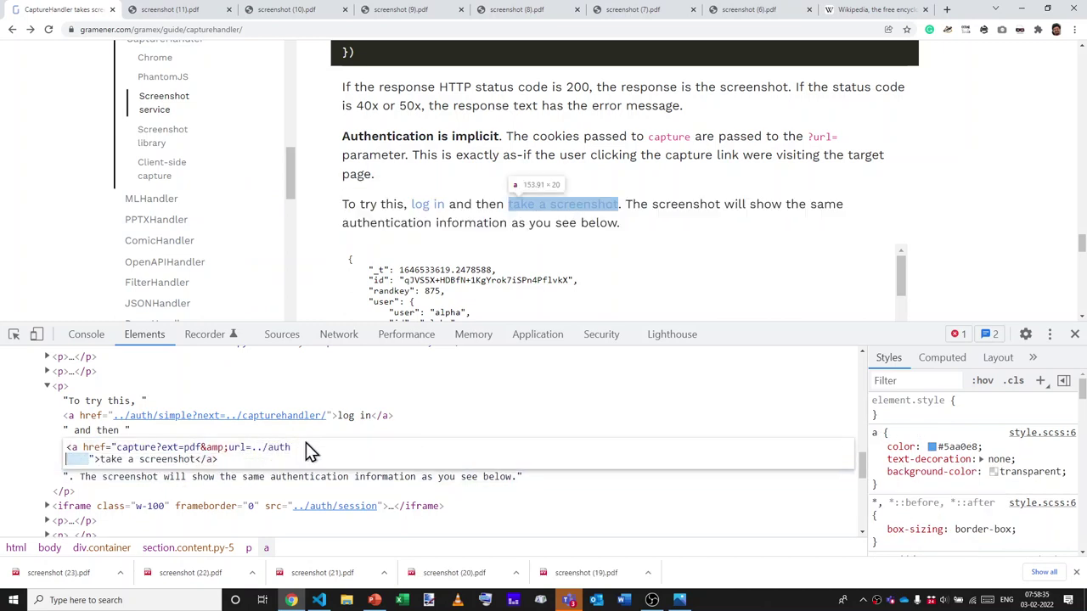
{"action": "key", "text": "ctrl+Return"}
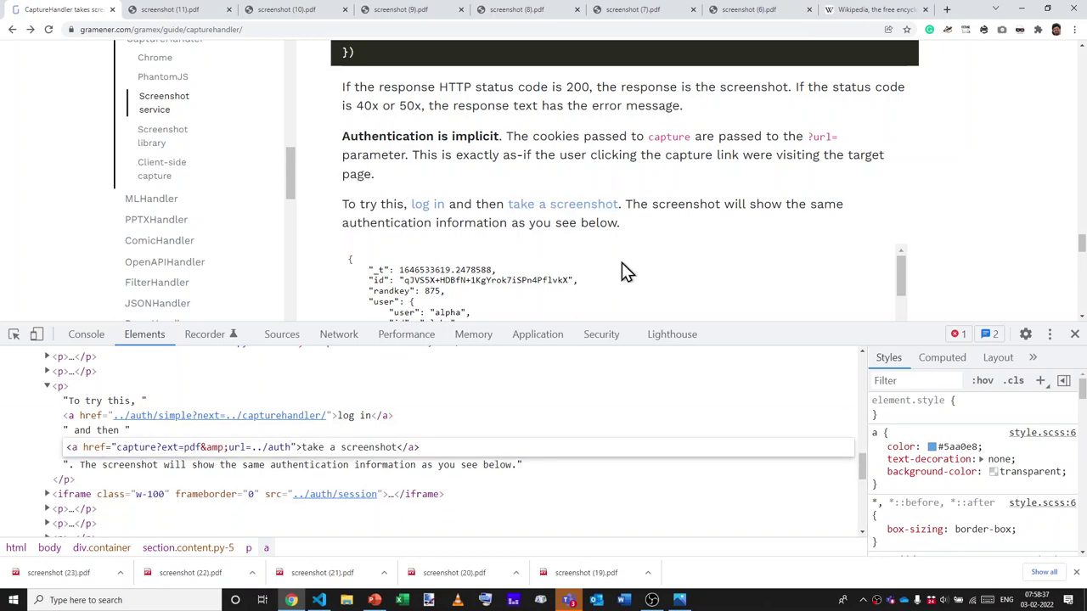
{"action": "left_click", "coordinate": [601, 475]}
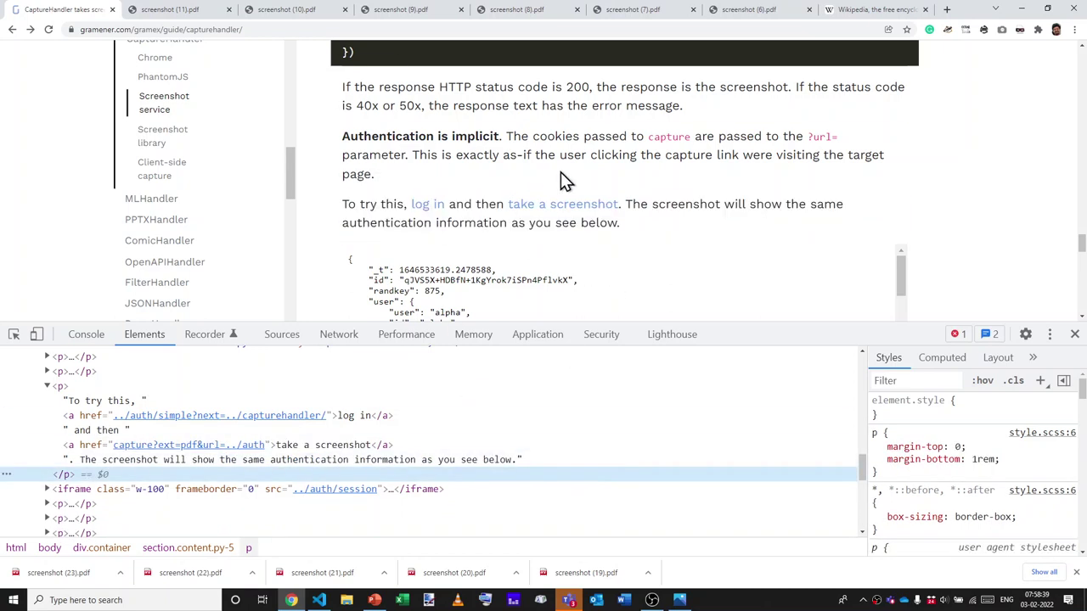
Download screenshot (24).pdf via the link, check its user alpha session data, and close it.
{"action": "left_click", "coordinate": [573, 211]}
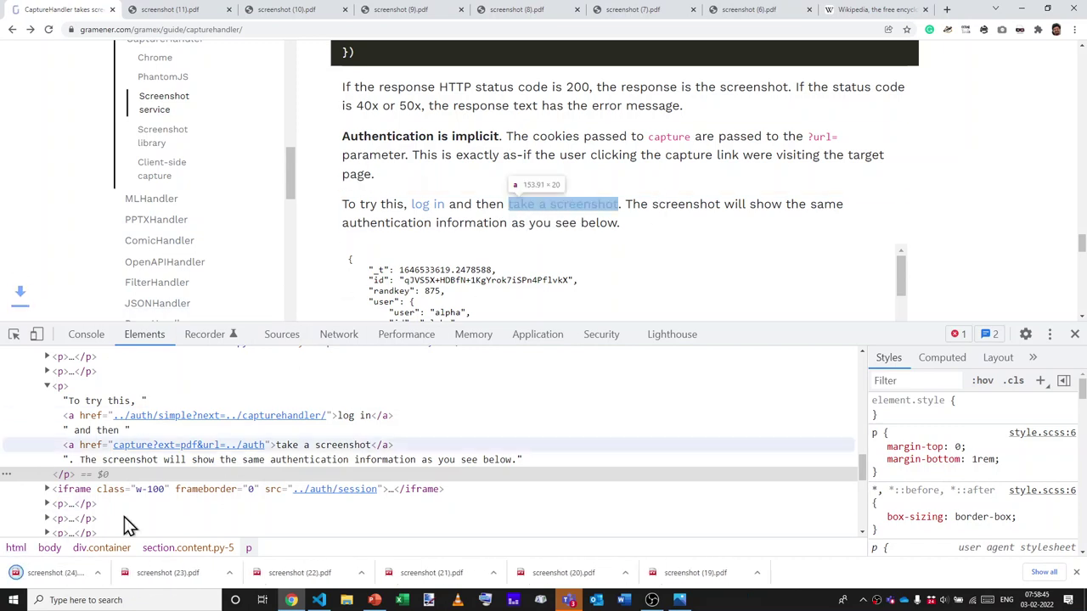
{"action": "left_click", "coordinate": [56, 580]}
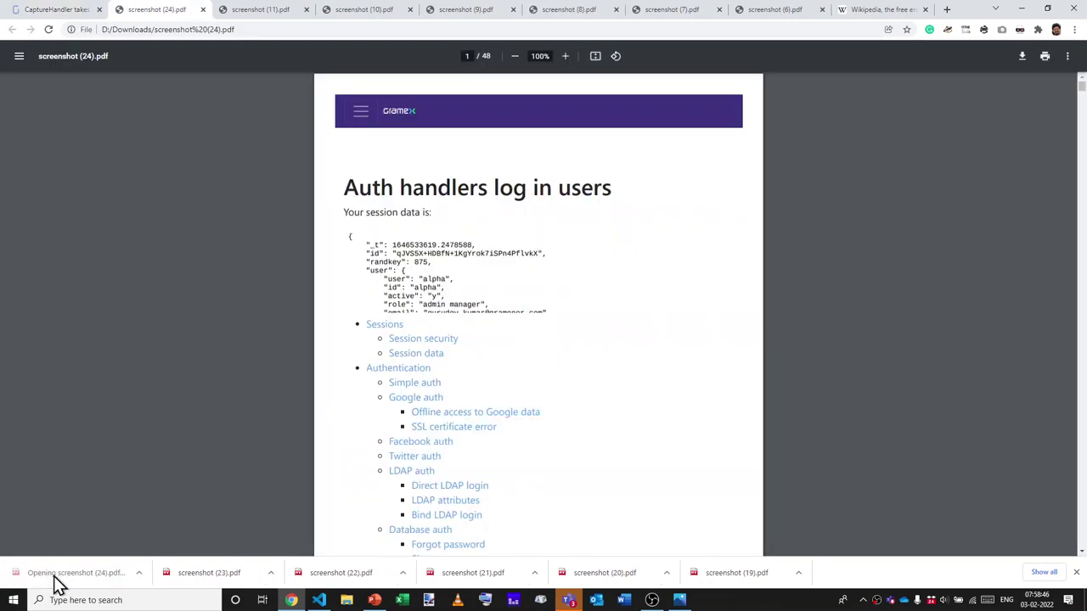
{"action": "triple_click", "coordinate": [436, 282]}
{"action": "left_click", "coordinate": [447, 289]}
{"action": "triple_click", "coordinate": [448, 289]}
{"action": "left_click", "coordinate": [406, 274]}
{"action": "key", "text": "ctrl+w"}
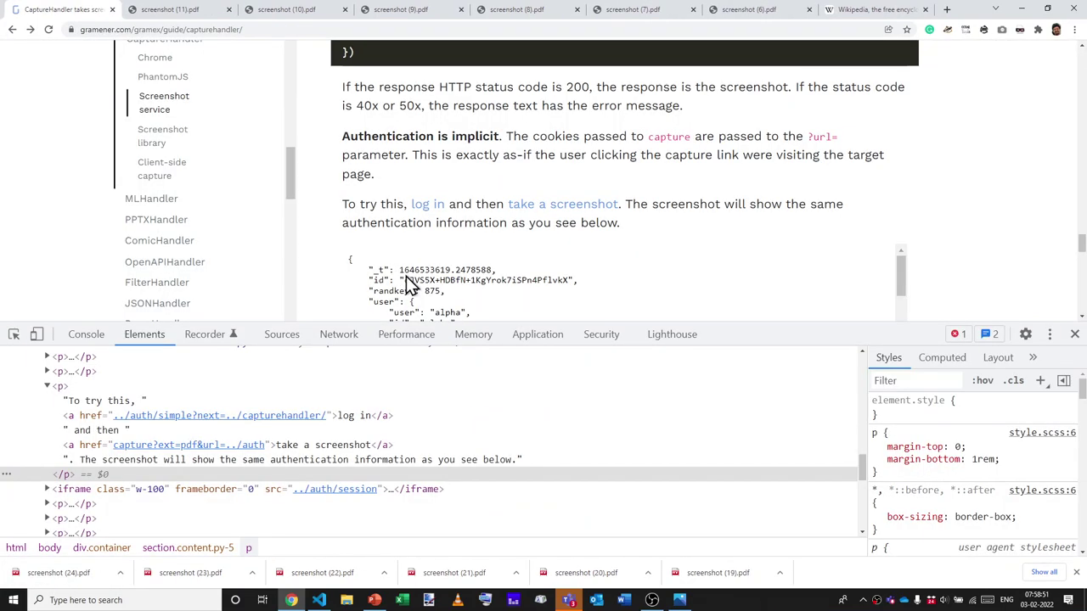
{"action": "scroll", "coordinate": [554, 268], "scroll_direction": "down", "scroll_amount": 1}
Close DevTools, scroll down, and highlight the paragraph on passed-through HTTP headers.
{"action": "key", "text": "F12"}
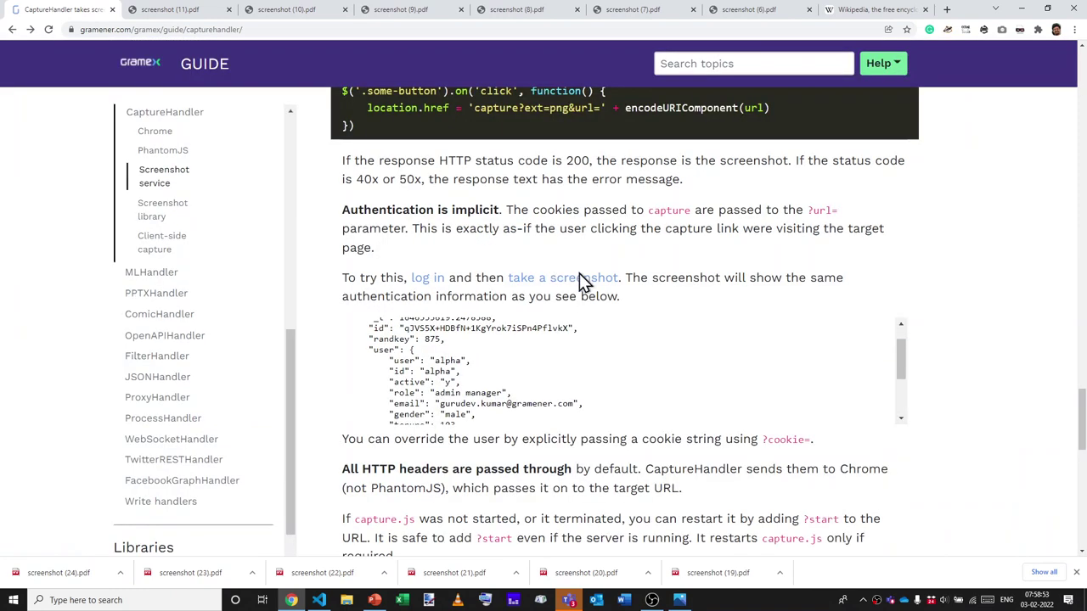
{"action": "scroll", "coordinate": [624, 327], "scroll_direction": "down", "scroll_amount": 2}
{"action": "scroll", "coordinate": [625, 326], "scroll_direction": "down", "scroll_amount": 3}
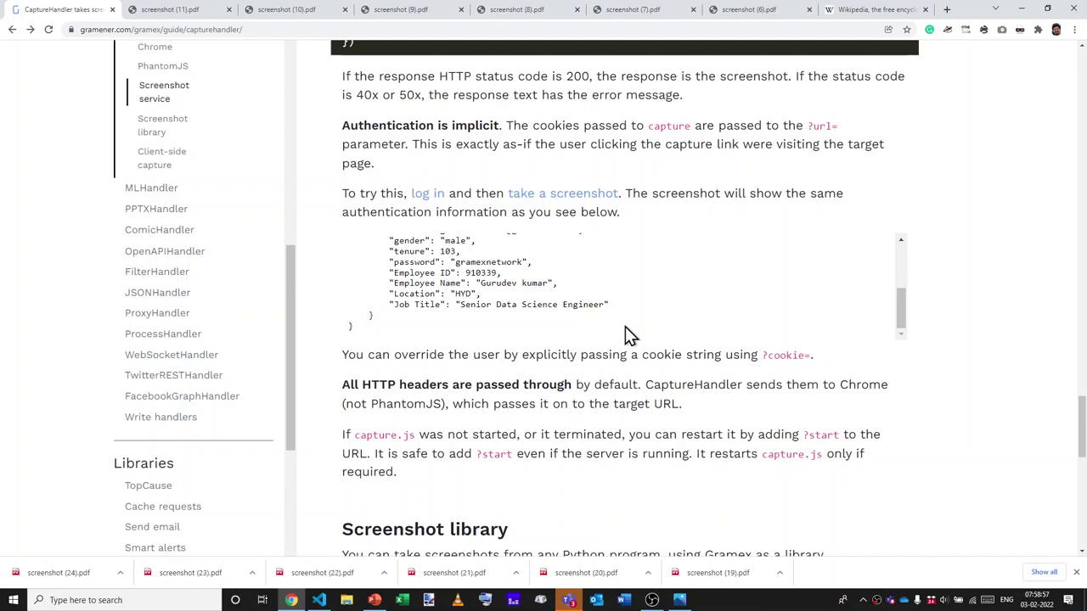
{"action": "scroll", "coordinate": [625, 326], "scroll_direction": "down", "scroll_amount": 1}
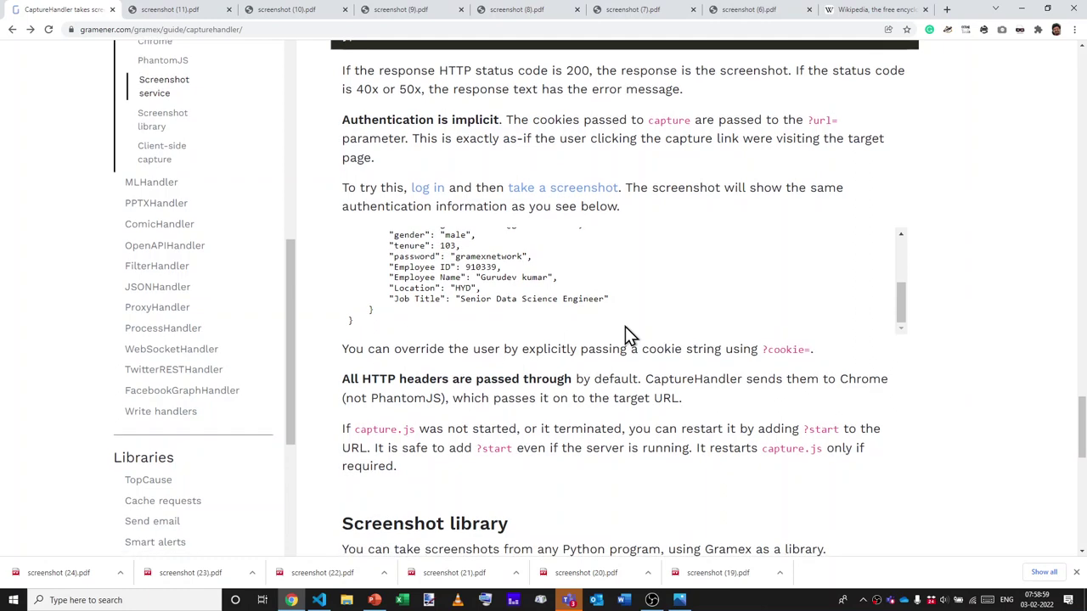
{"action": "left_click_drag", "start_coordinate": [383, 368], "coordinate": [606, 372]}
{"action": "triple_click", "coordinate": [606, 371]}
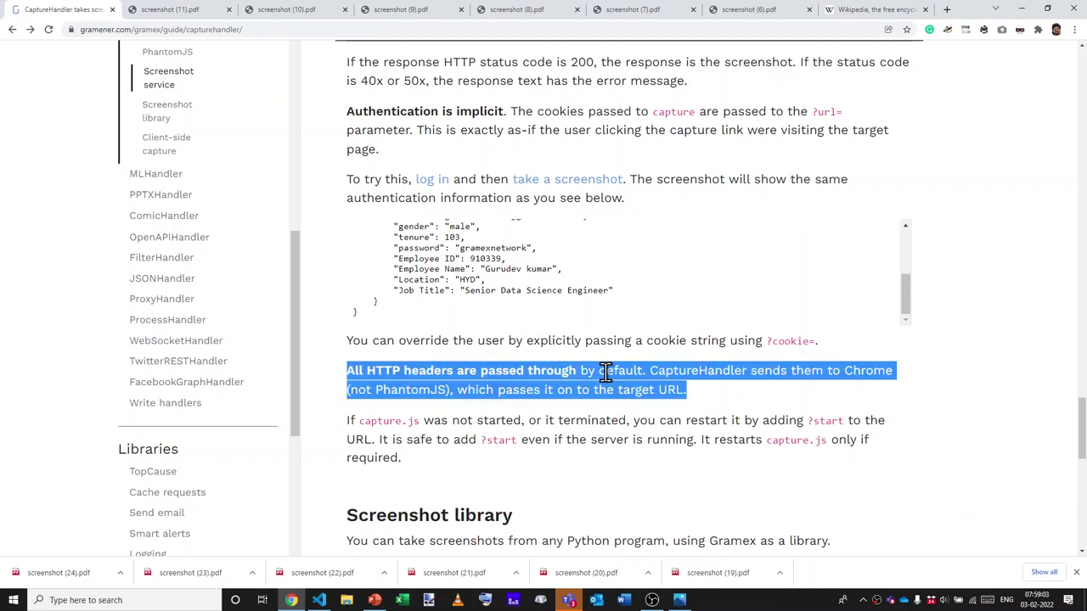
{"action": "left_click", "coordinate": [605, 372]}
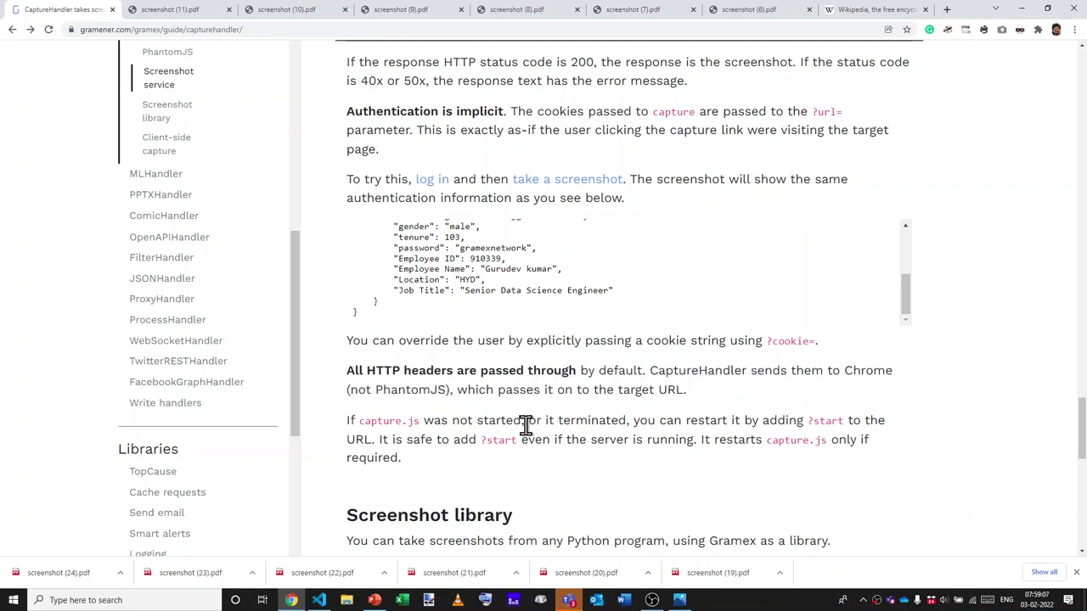
Highlight capture.js and the ?start parameter in the restart note.
{"action": "left_click_drag", "start_coordinate": [360, 422], "coordinate": [410, 422]}
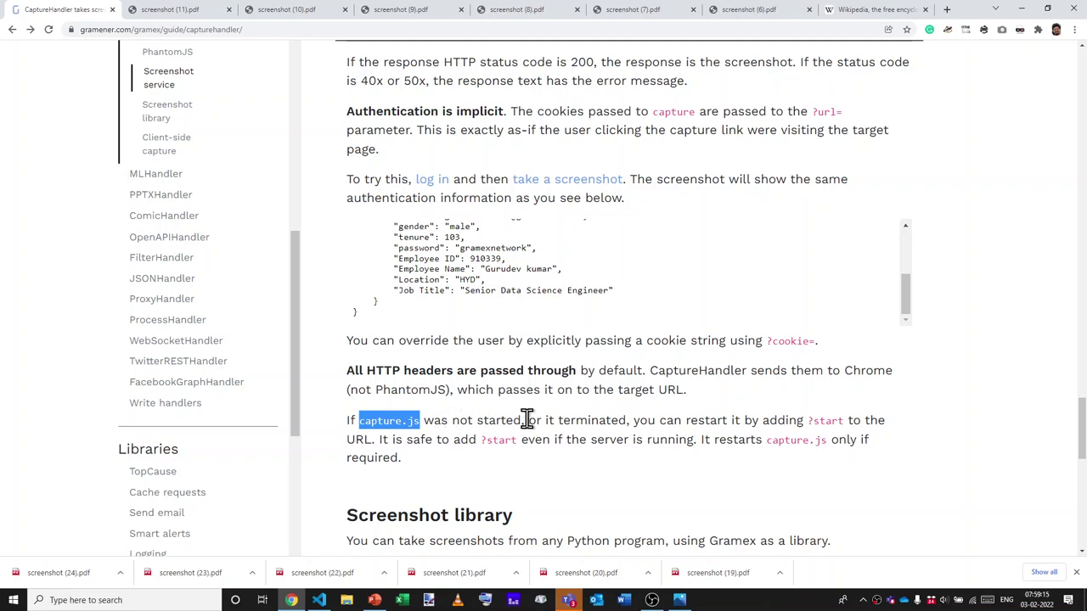
{"action": "left_click", "coordinate": [821, 422]}
{"action": "double_click", "coordinate": [821, 421]}
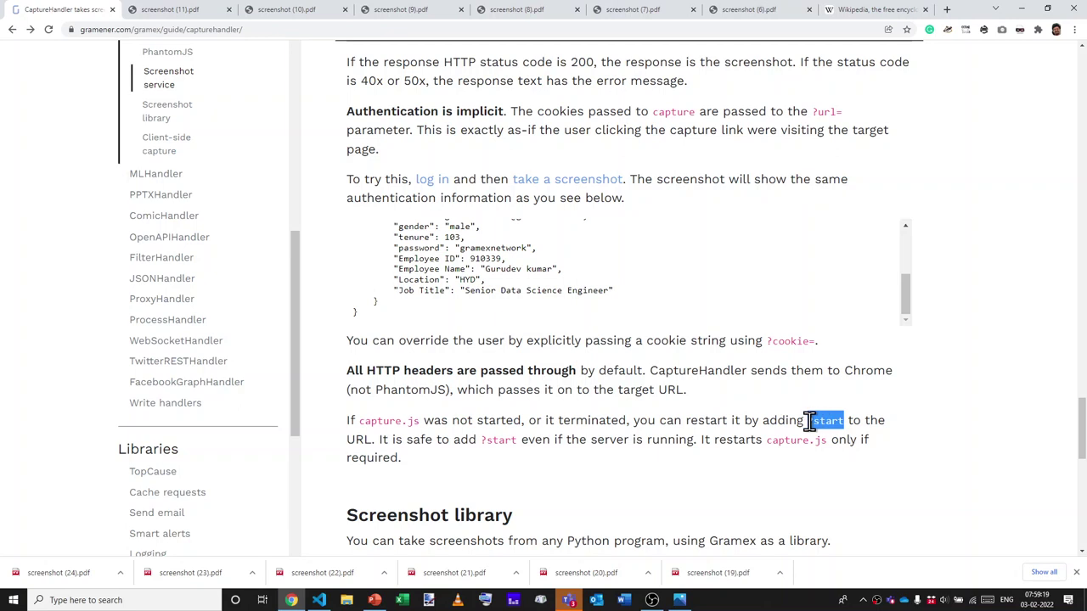
{"action": "left_click", "coordinate": [809, 422]}
{"action": "left_click_drag", "start_coordinate": [478, 439], "coordinate": [513, 447]}
{"action": "left_click", "coordinate": [512, 443]}
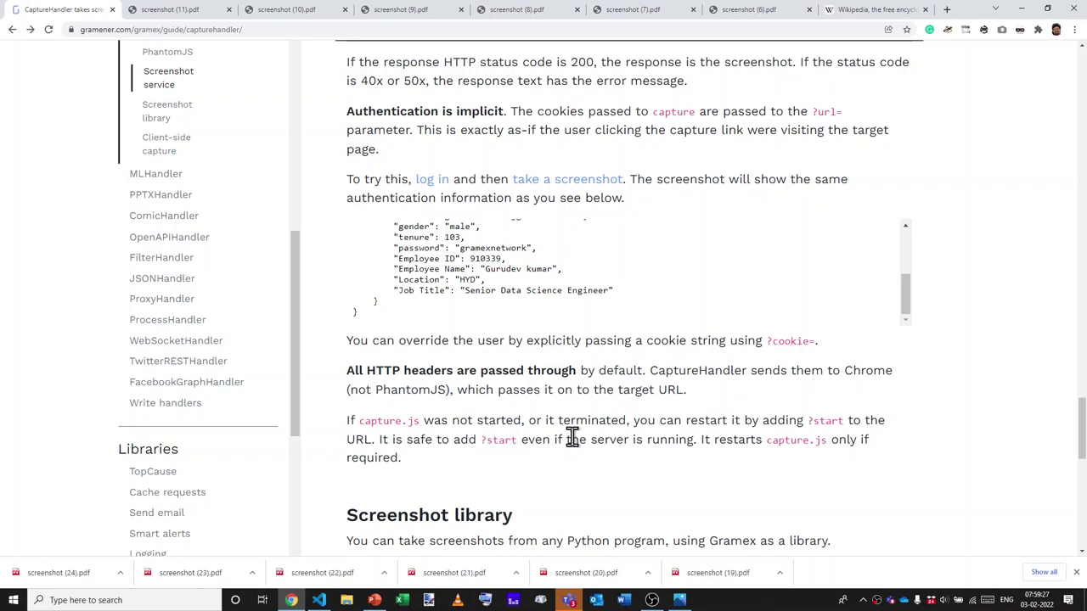